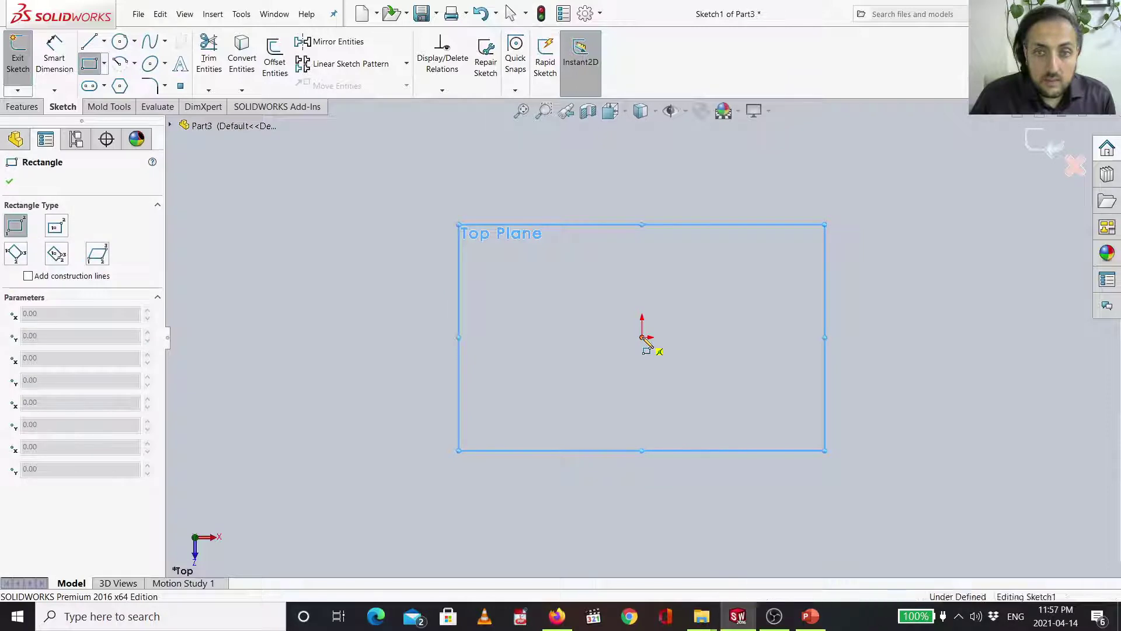
Sketch a corner rectangle starting at the origin on the Top Plane and dimension its lower horizontal edge as 120 mm
click(643, 338)
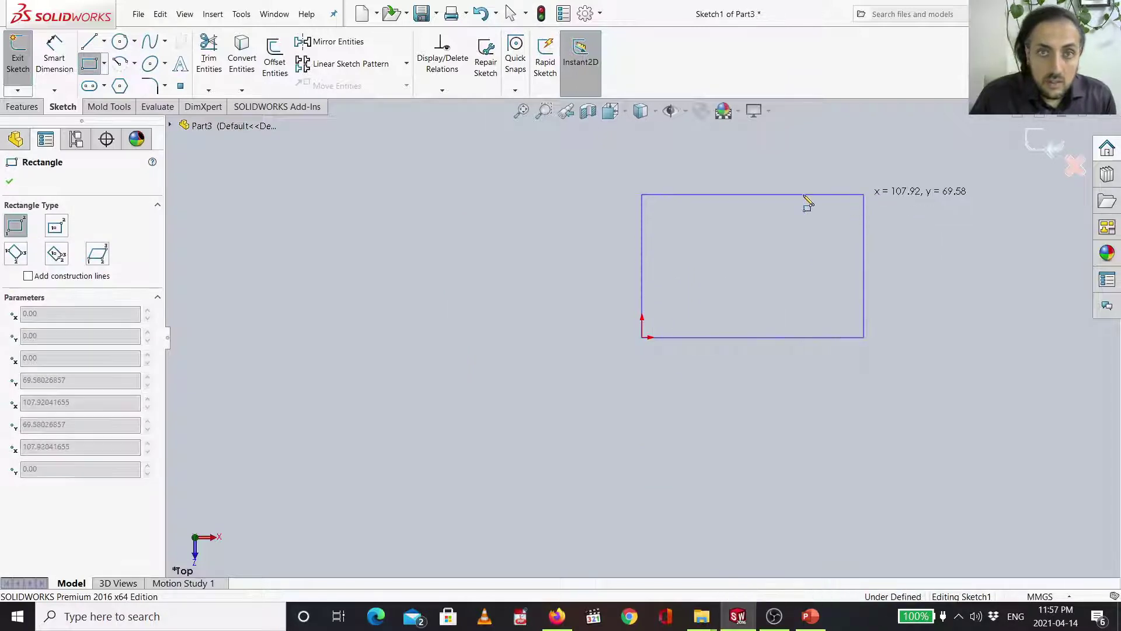
click(864, 194)
click(63, 79)
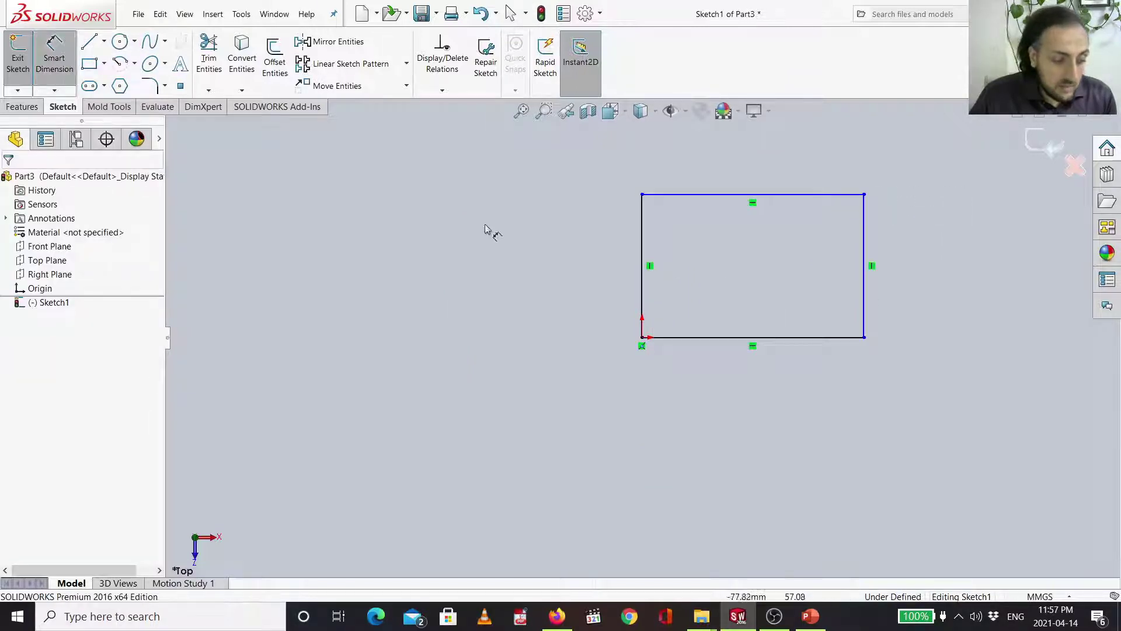
click(733, 340)
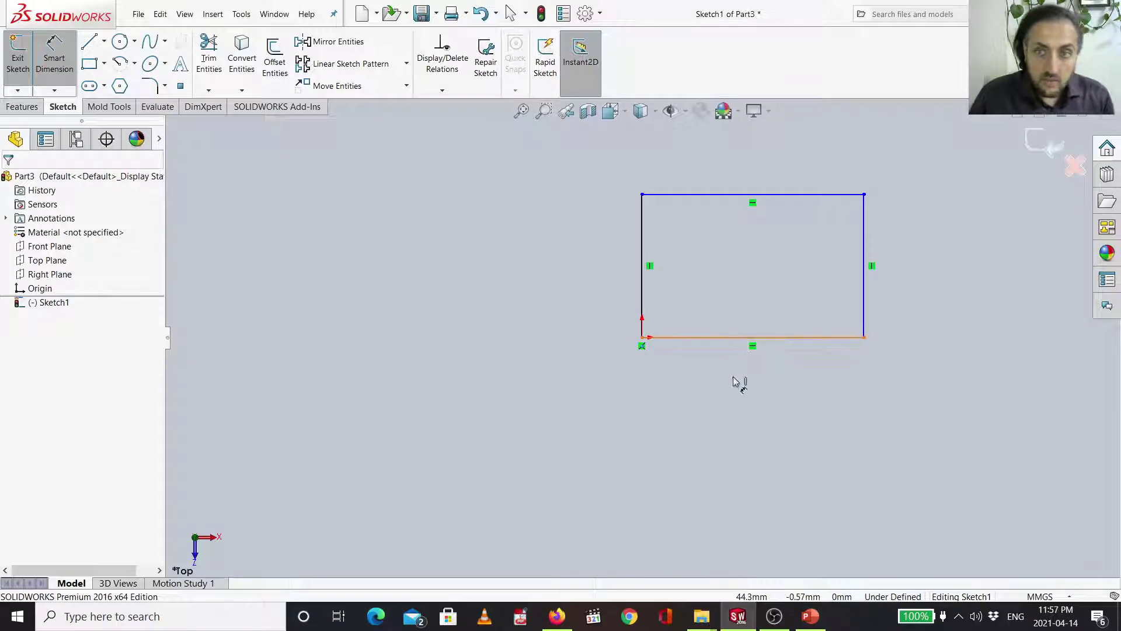
click(734, 374)
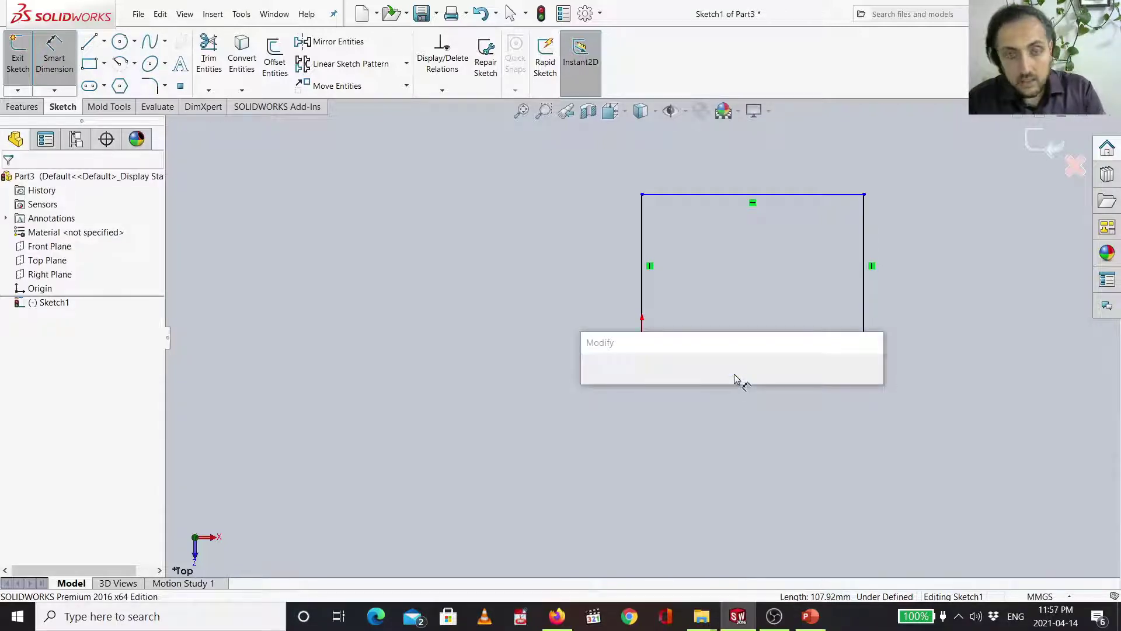
text(120)
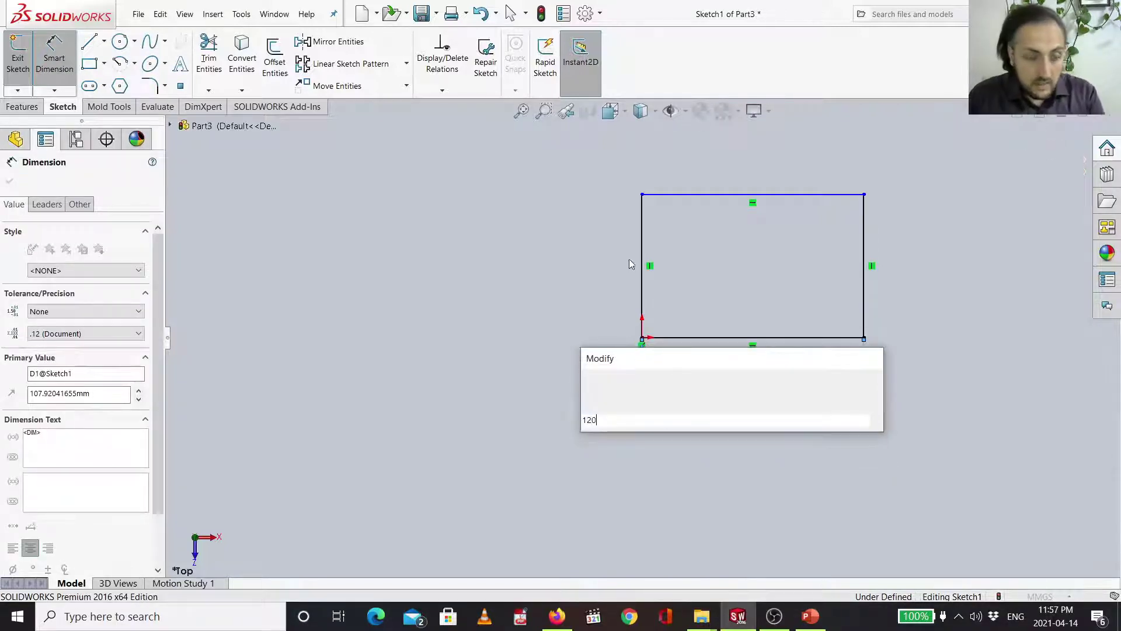
key(Return)
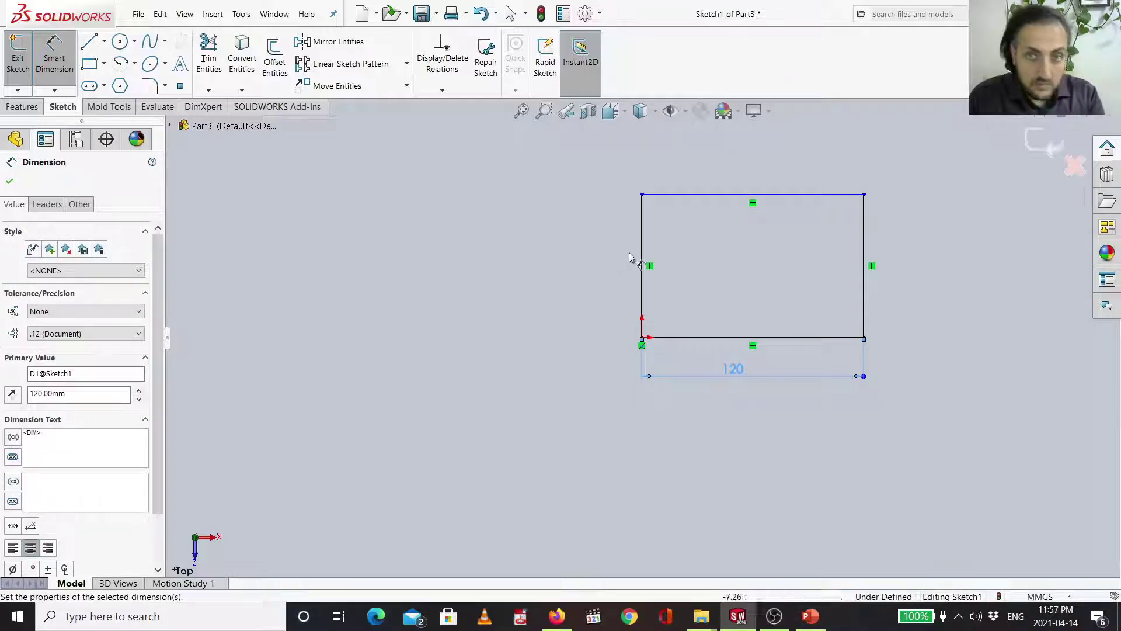
Dimension the rectangle's vertical edge at the origin as 80 mm and move the dimension closer to the profile
click(642, 257)
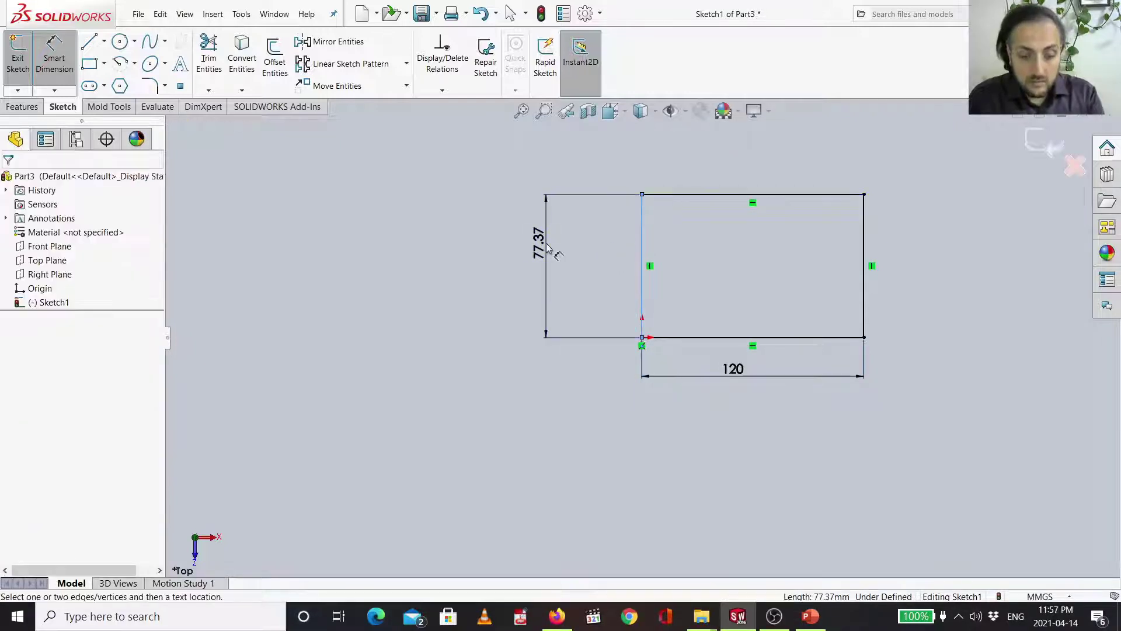
click(547, 246)
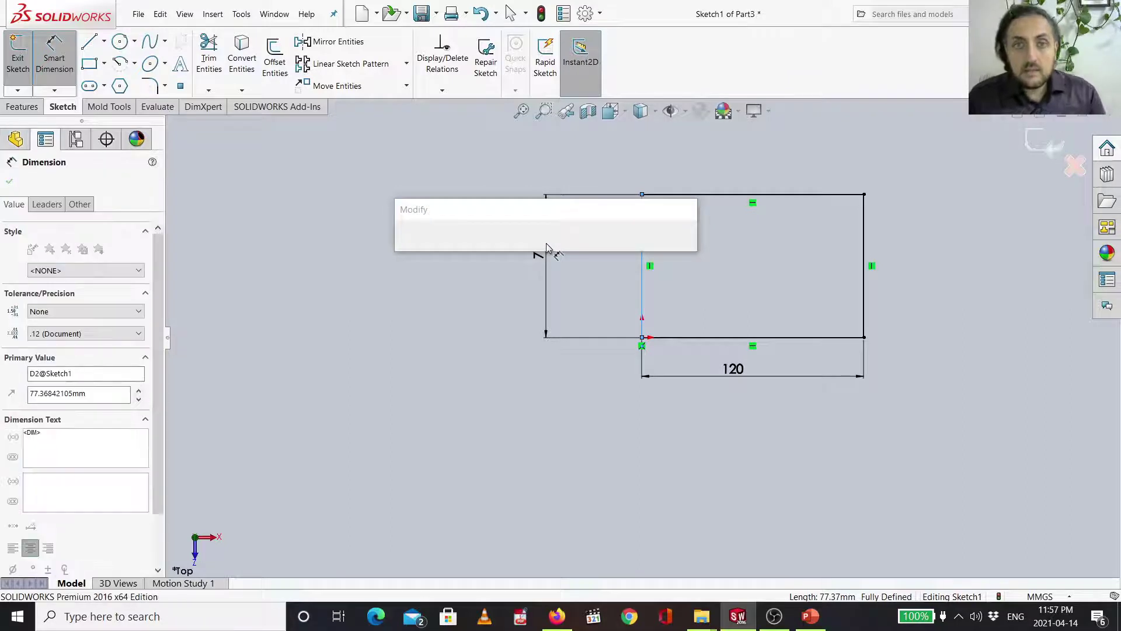
text(80)
key(Return)
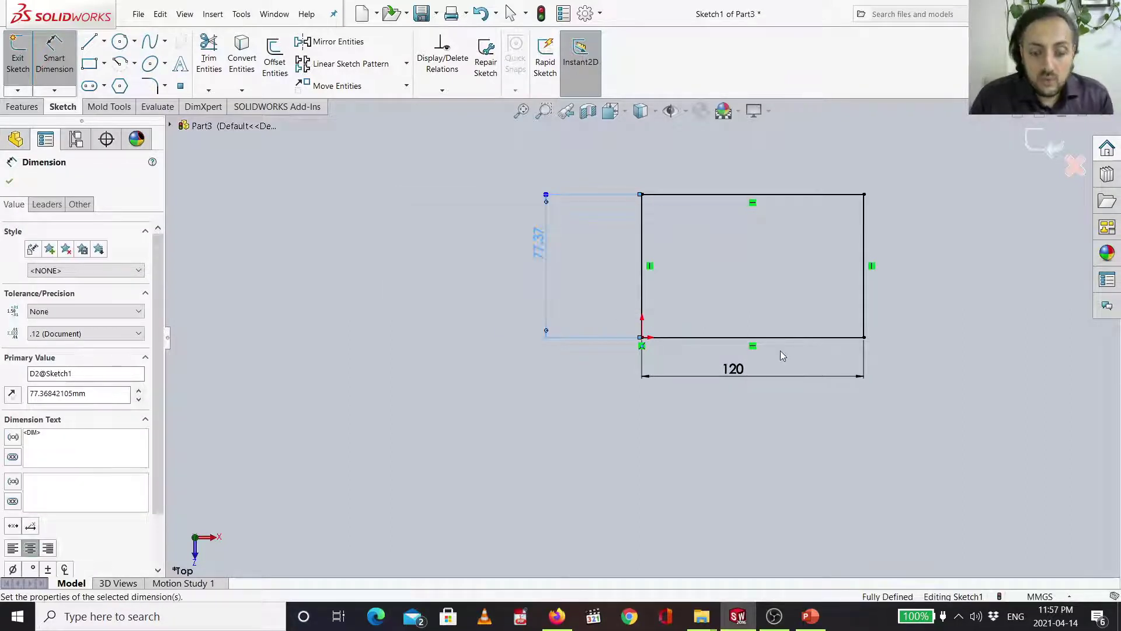
key(f)
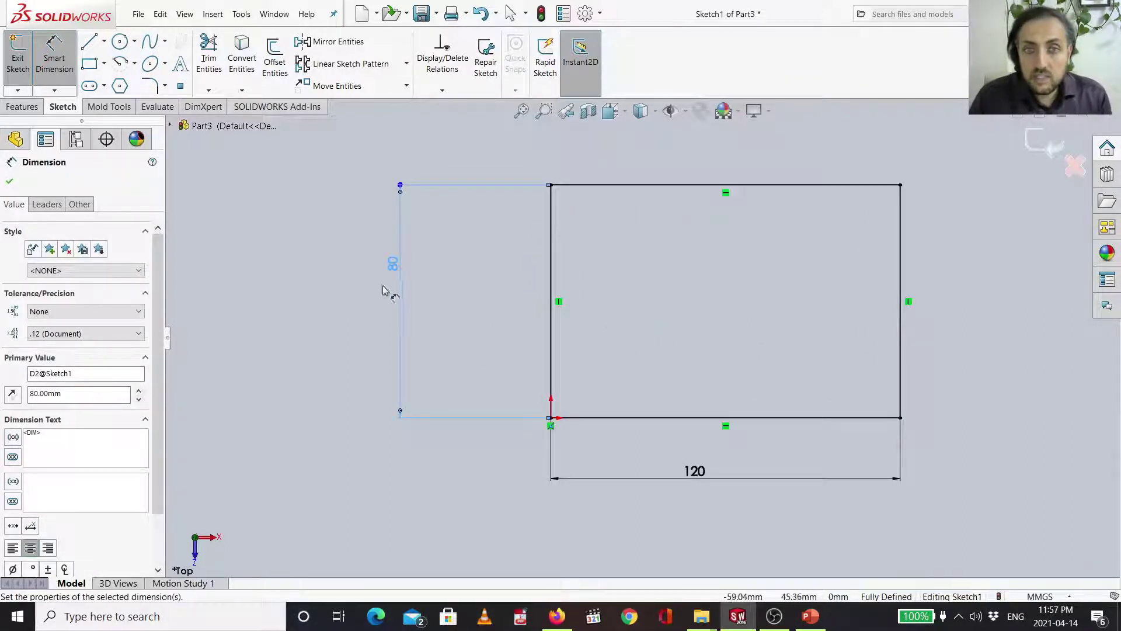
drag(413, 288, 445, 293)
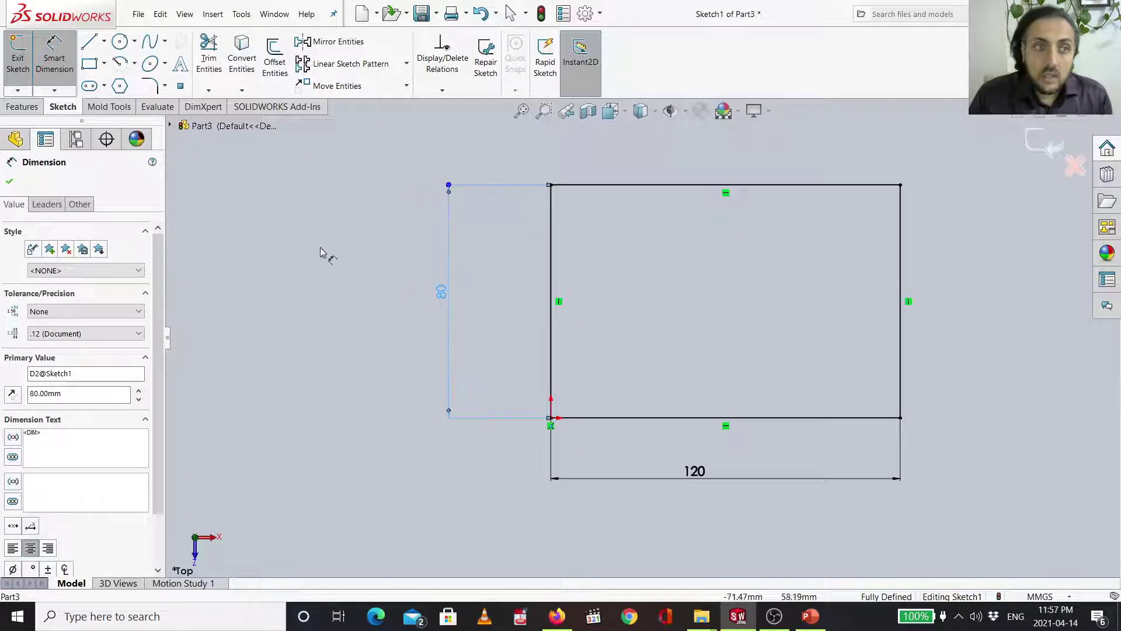
Extrude the rectangle into a solid block with a blind depth of 20 mm
click(37, 110)
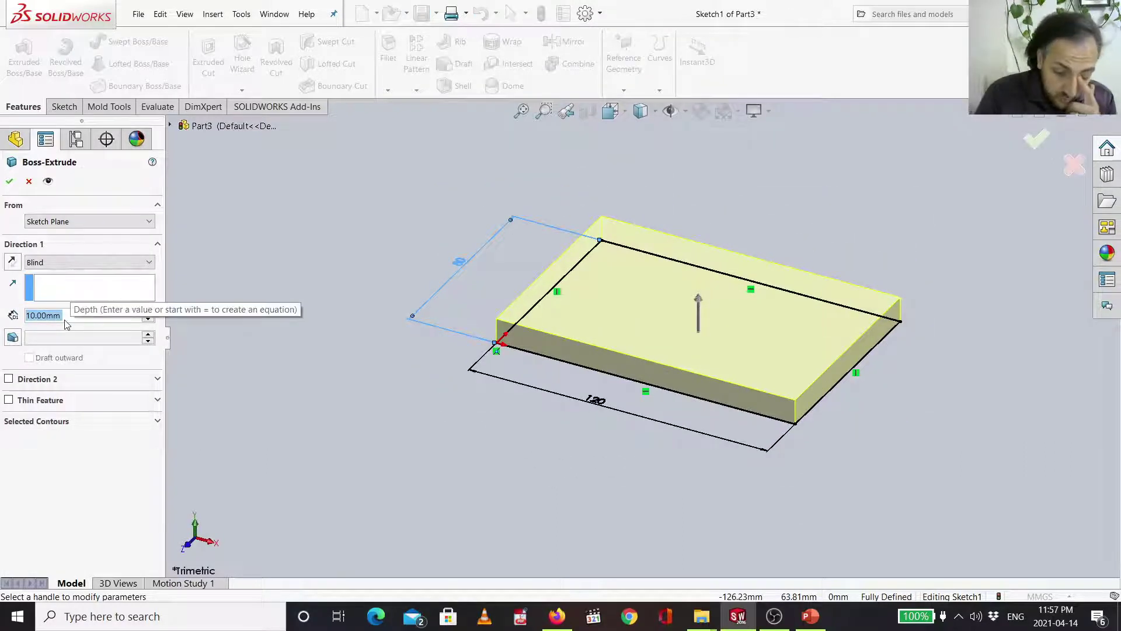
text(20)
key(Return)
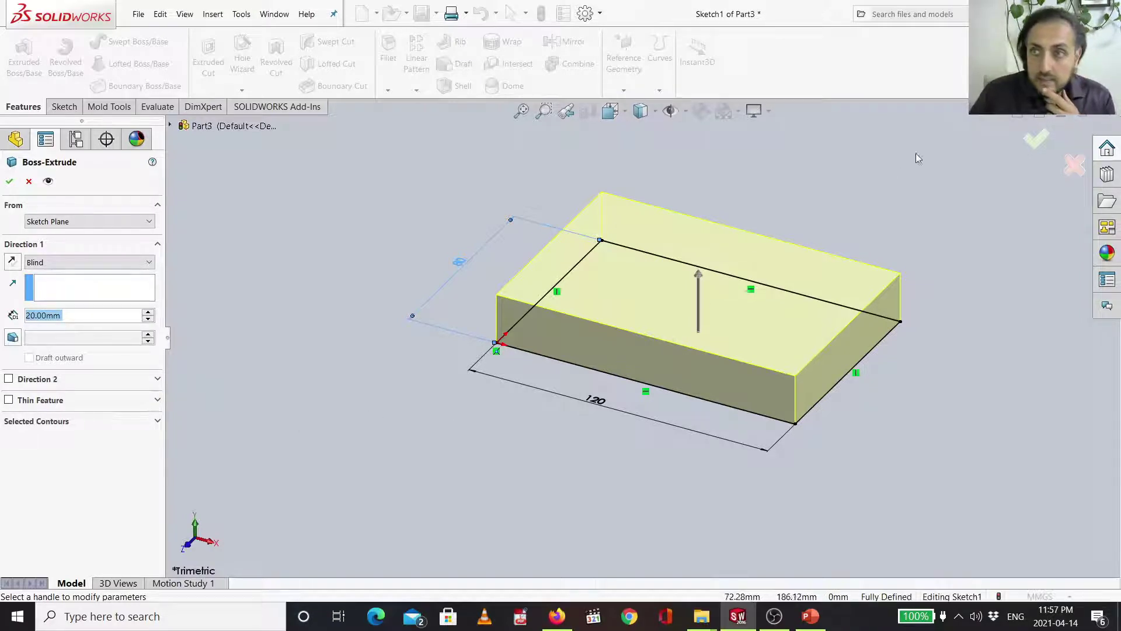
click(1035, 144)
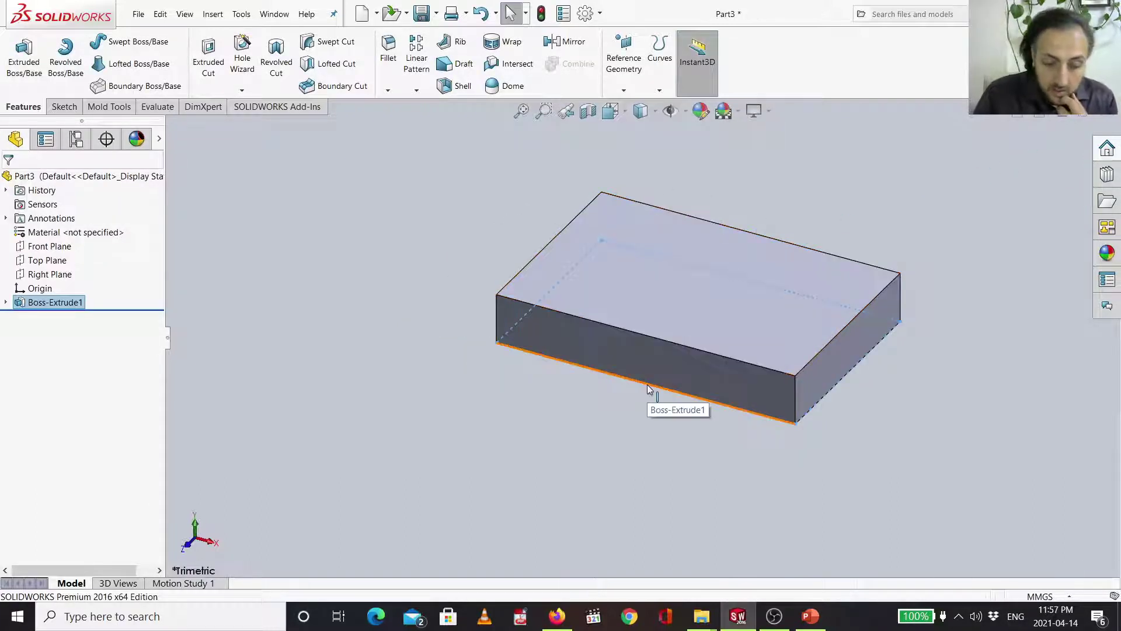
Start a Hole Wizard countersink hole on the block's top face, using the ANSI Metric standard
key(ctrl+5)
key(ctrl+7)
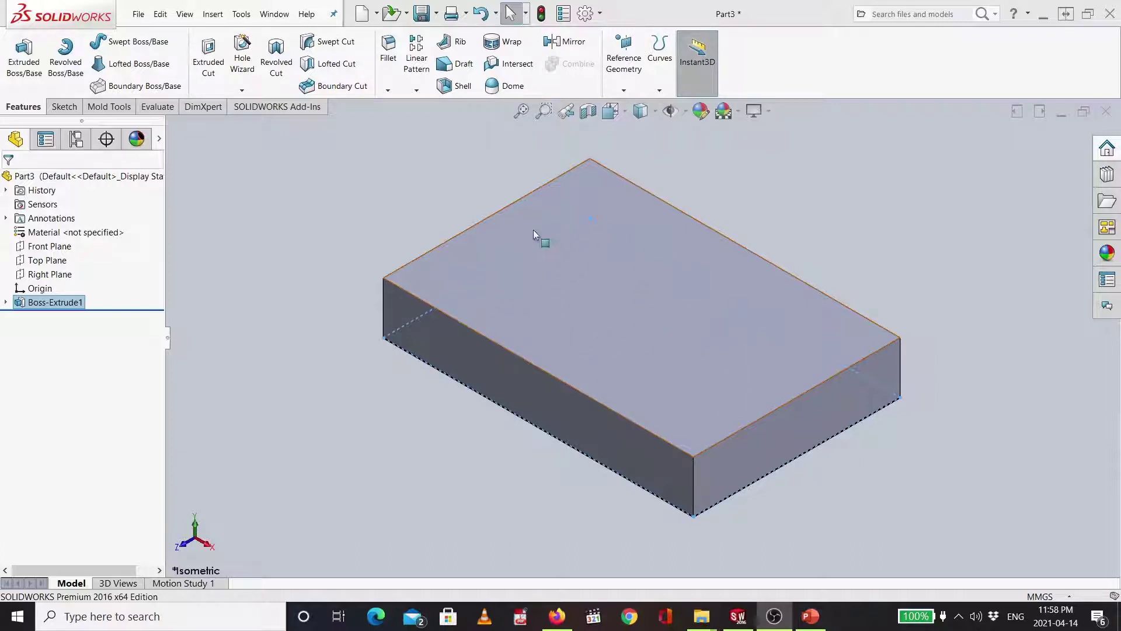
click(609, 272)
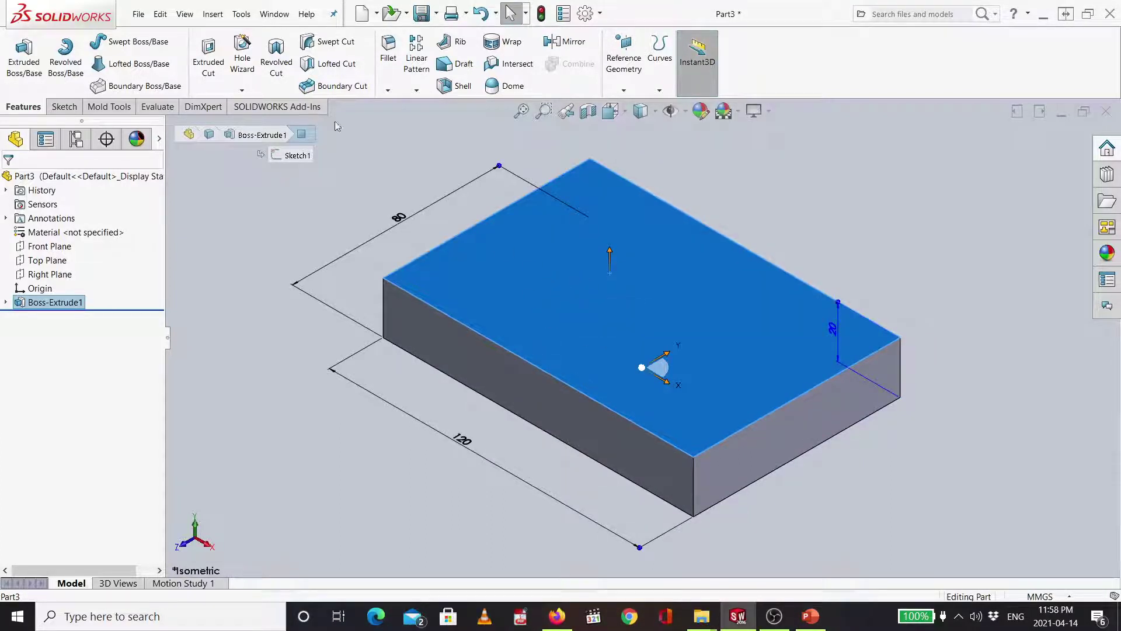
click(244, 68)
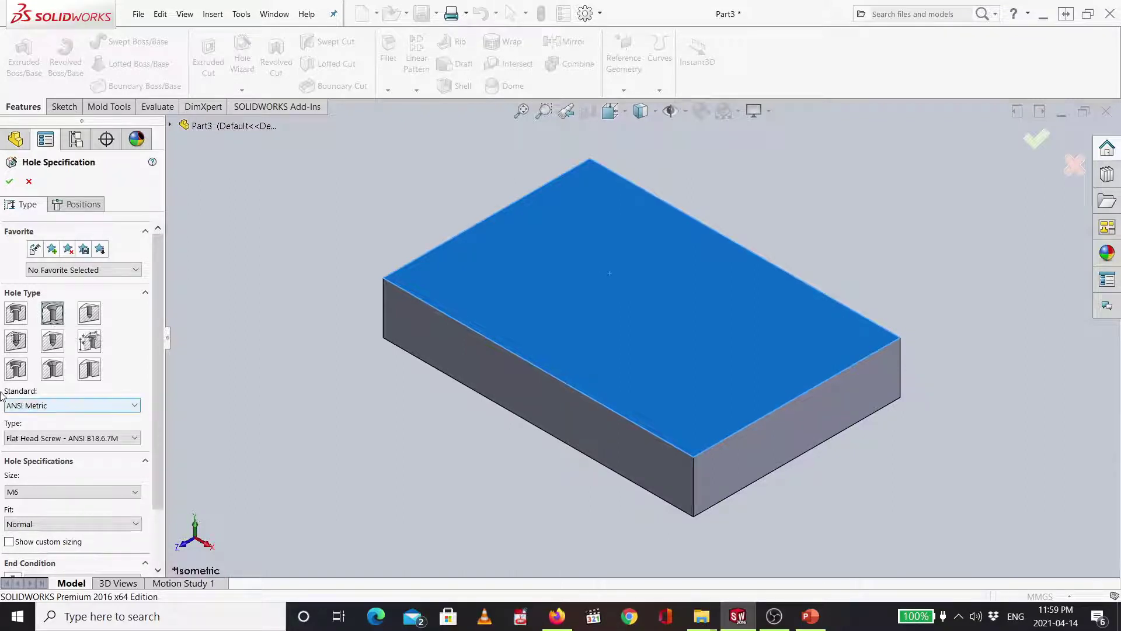
click(52, 405)
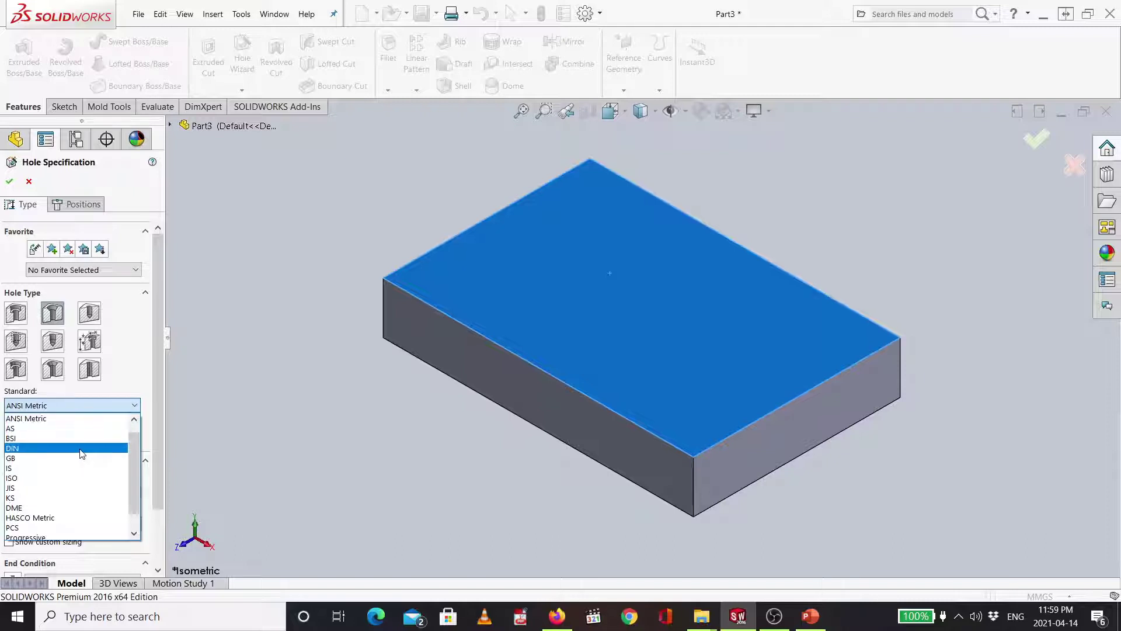
scroll(79, 458, down, 1)
scroll(82, 457, up, 1)
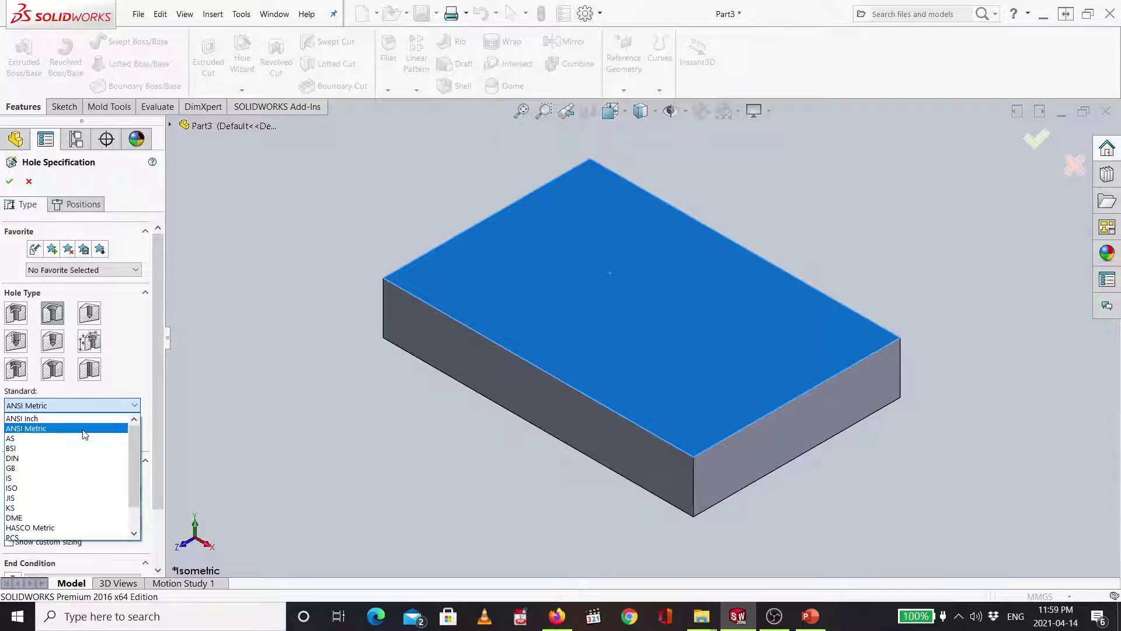
click(33, 430)
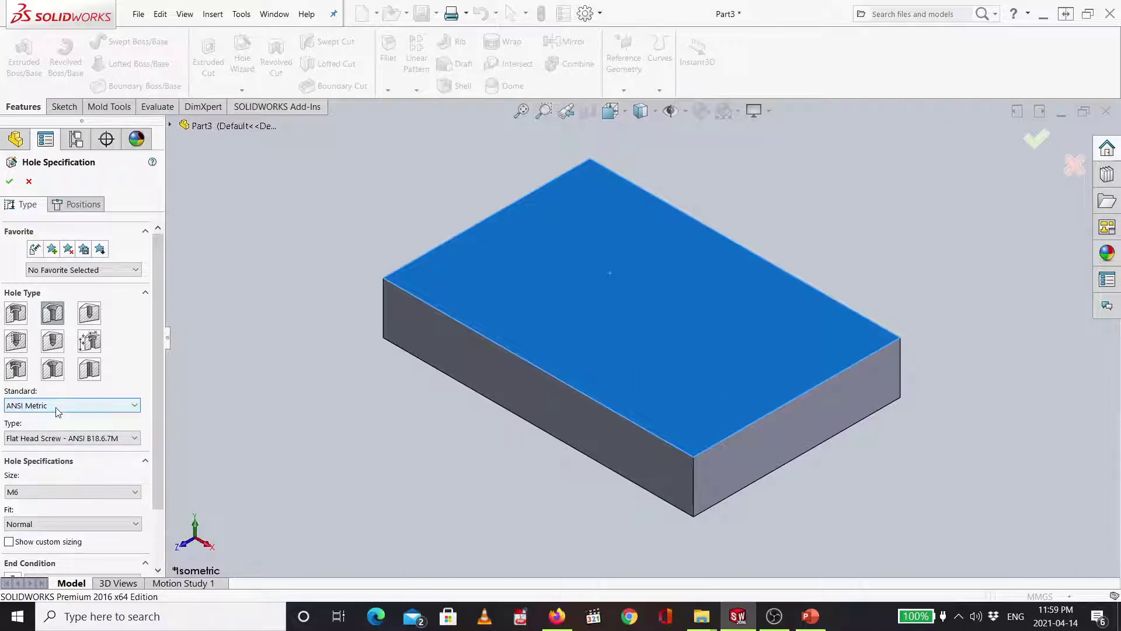
click(55, 406)
scroll(35, 428, up, 1)
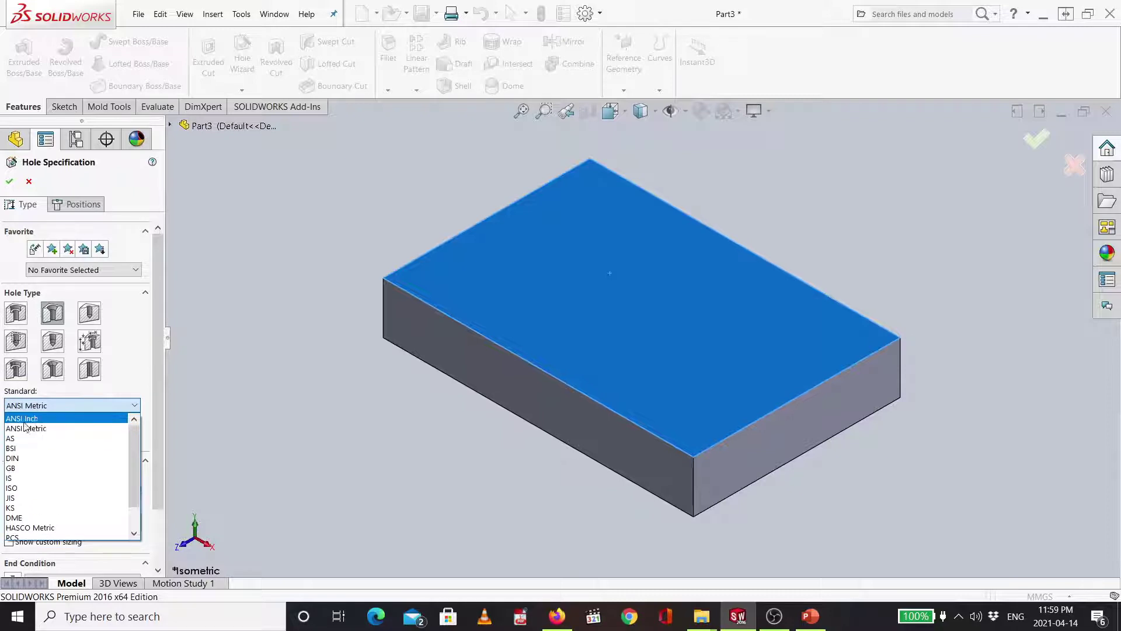
click(39, 430)
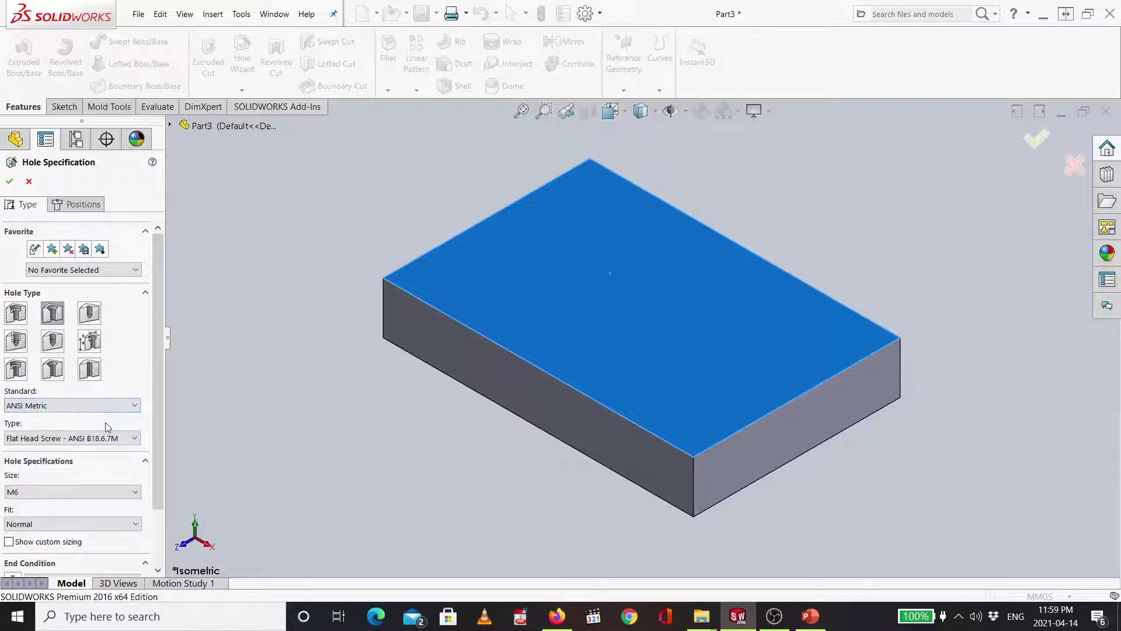
Set the countersink's screw type to Socket Countersunk Head Cap Screw and its size to M5
click(68, 439)
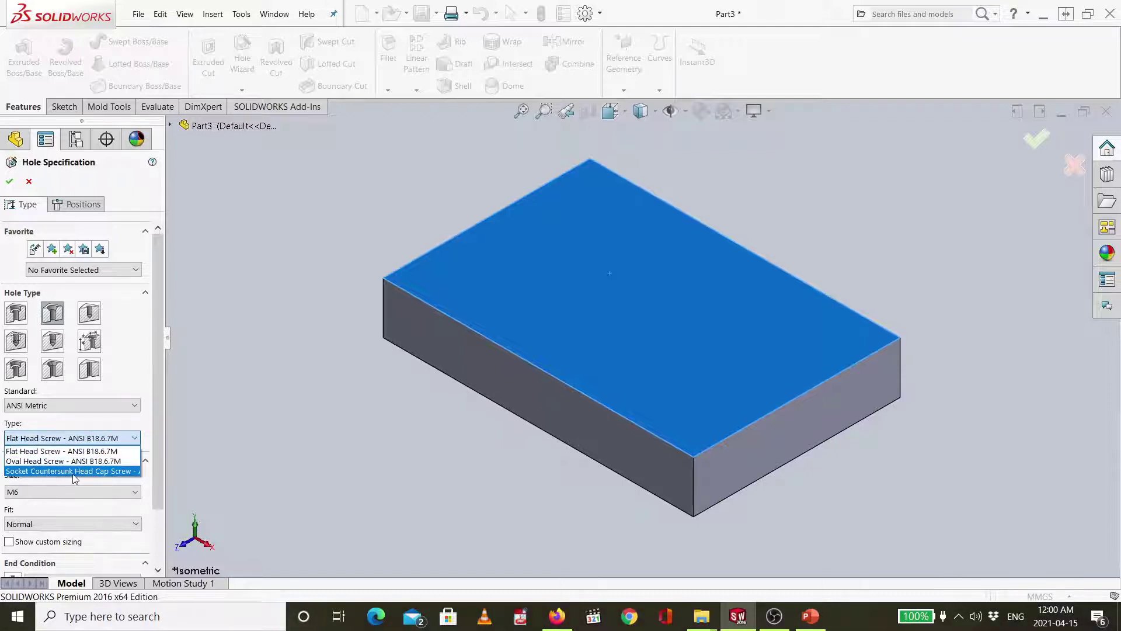
click(102, 471)
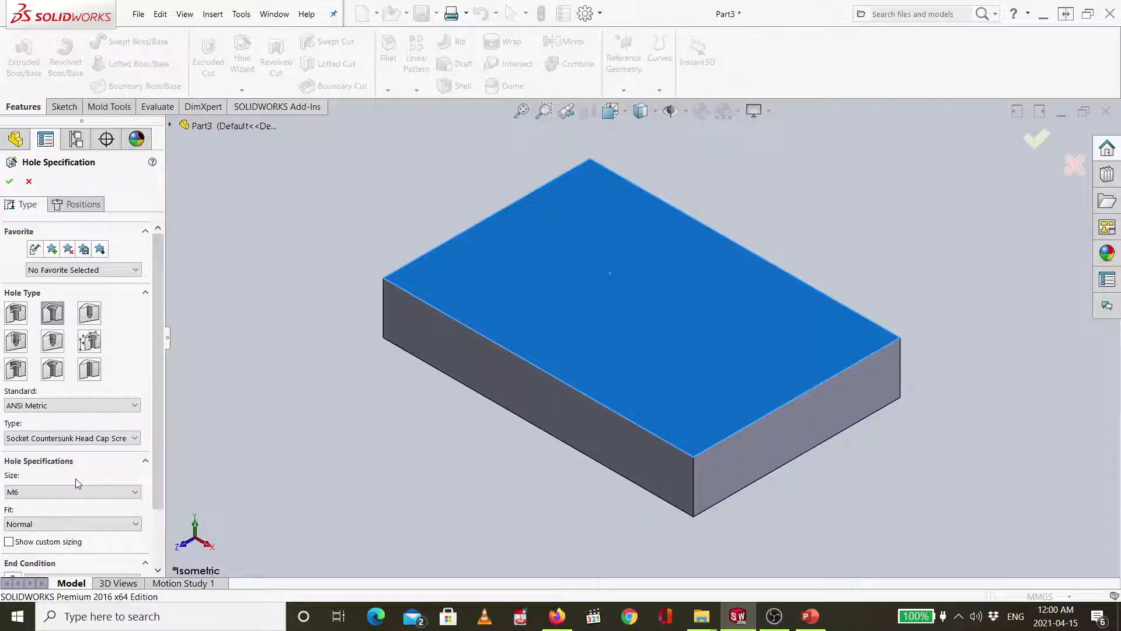
click(80, 493)
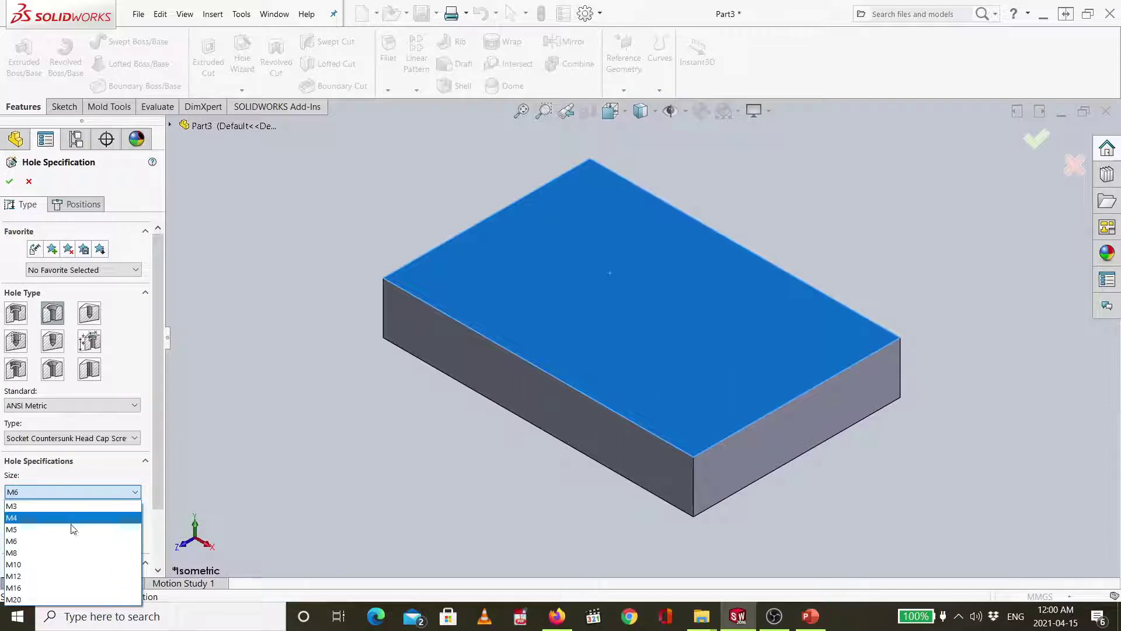
click(70, 530)
click(83, 493)
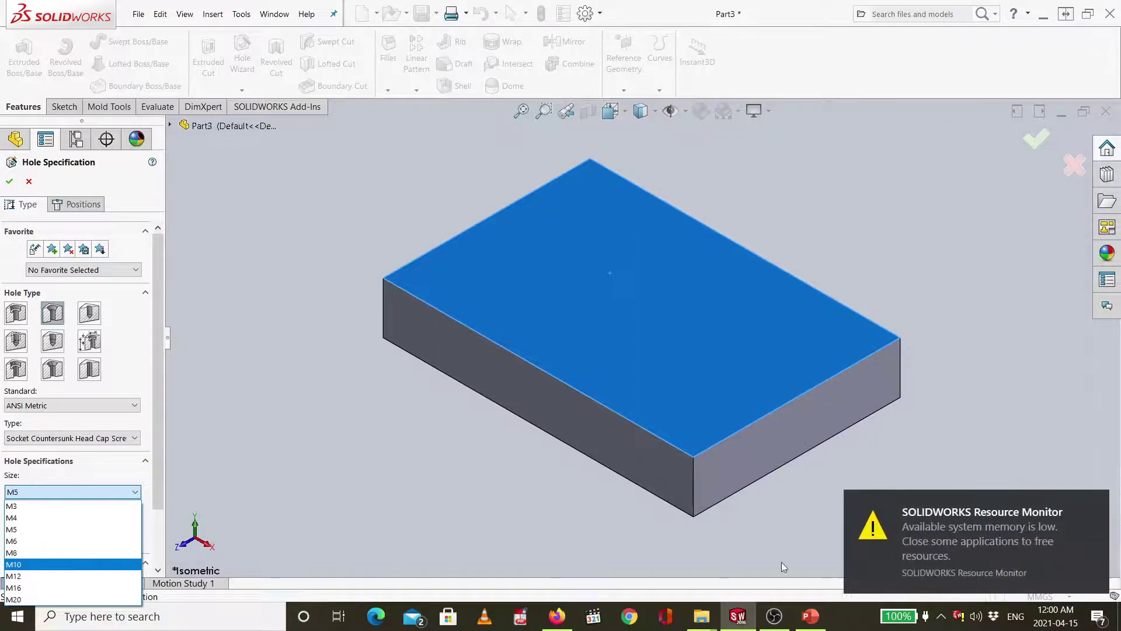
click(1097, 504)
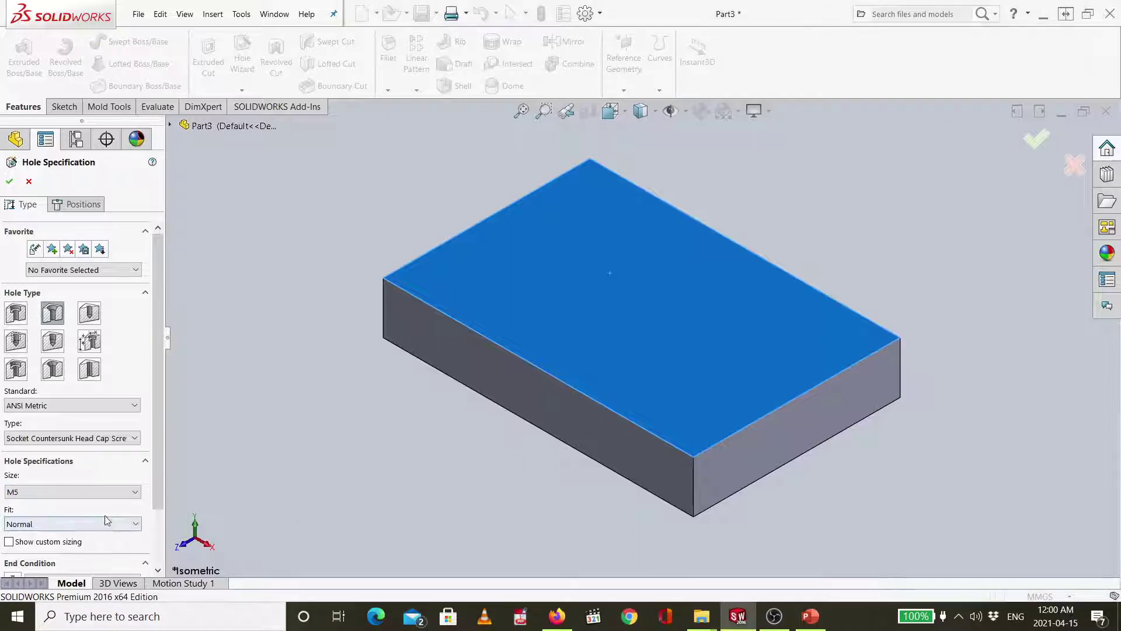
click(135, 492)
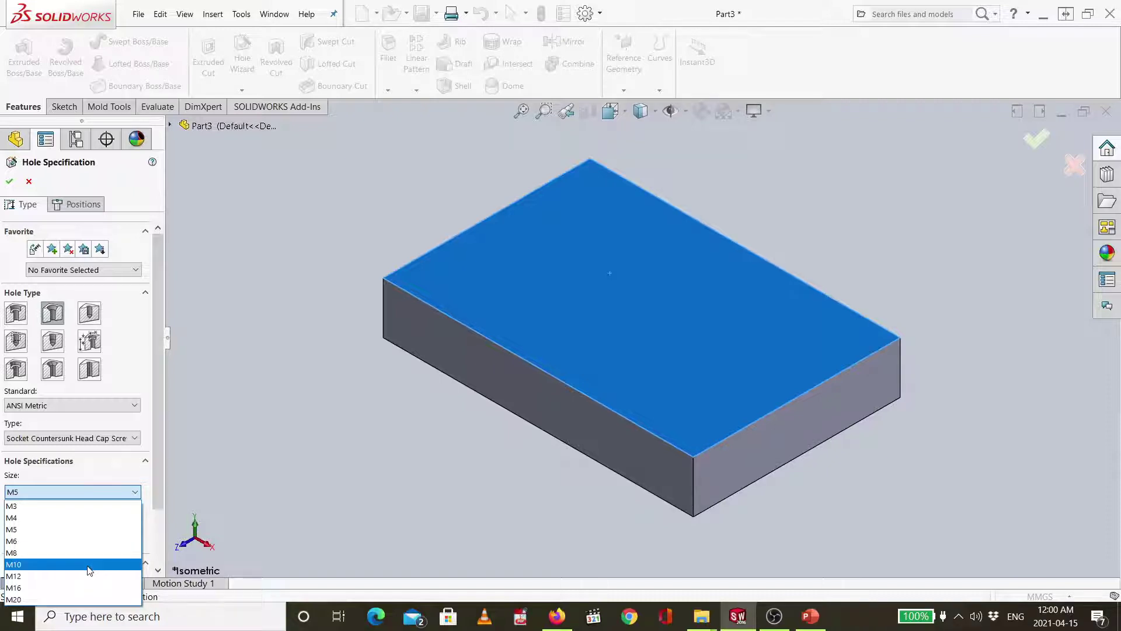
click(88, 529)
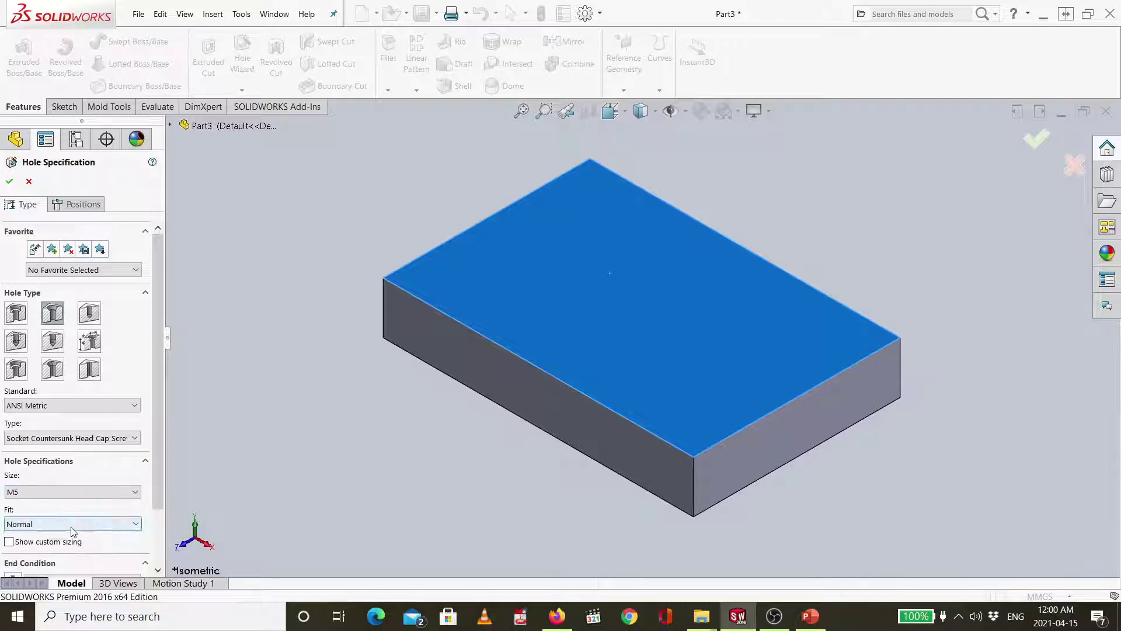
Set the hole's fit to Normal and its end condition to Through All
click(72, 527)
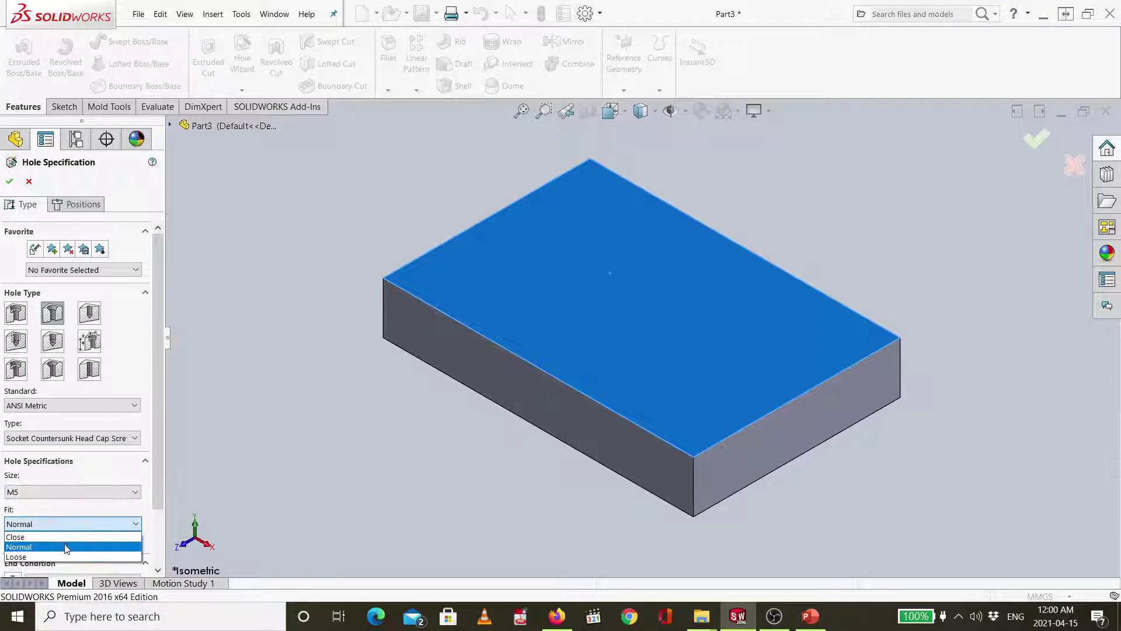
click(67, 548)
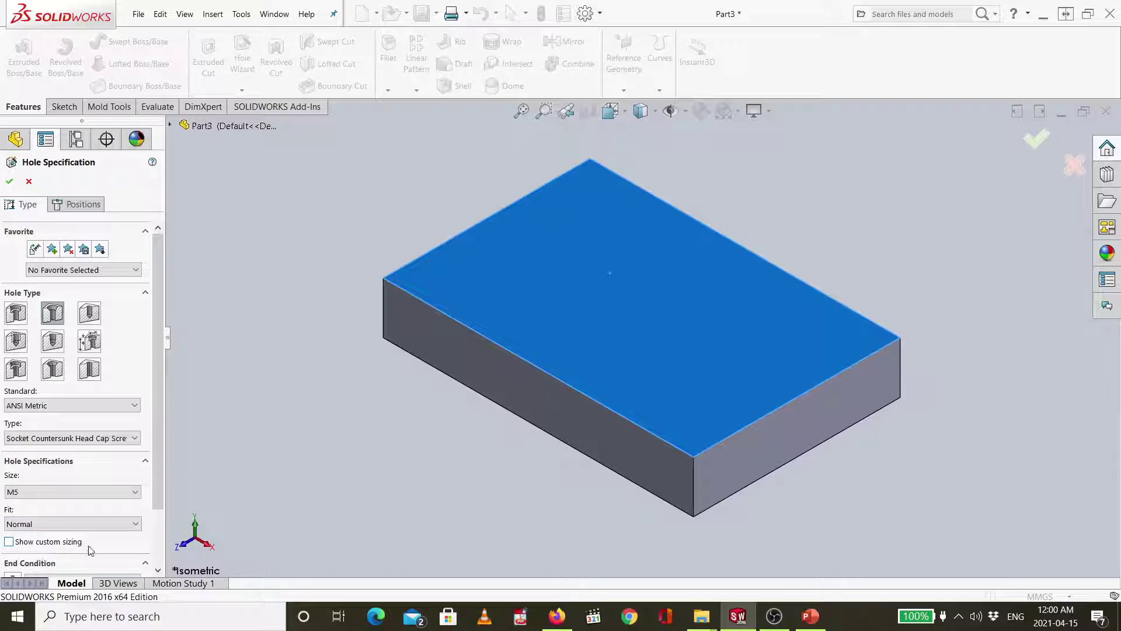
scroll(88, 548, down, 3)
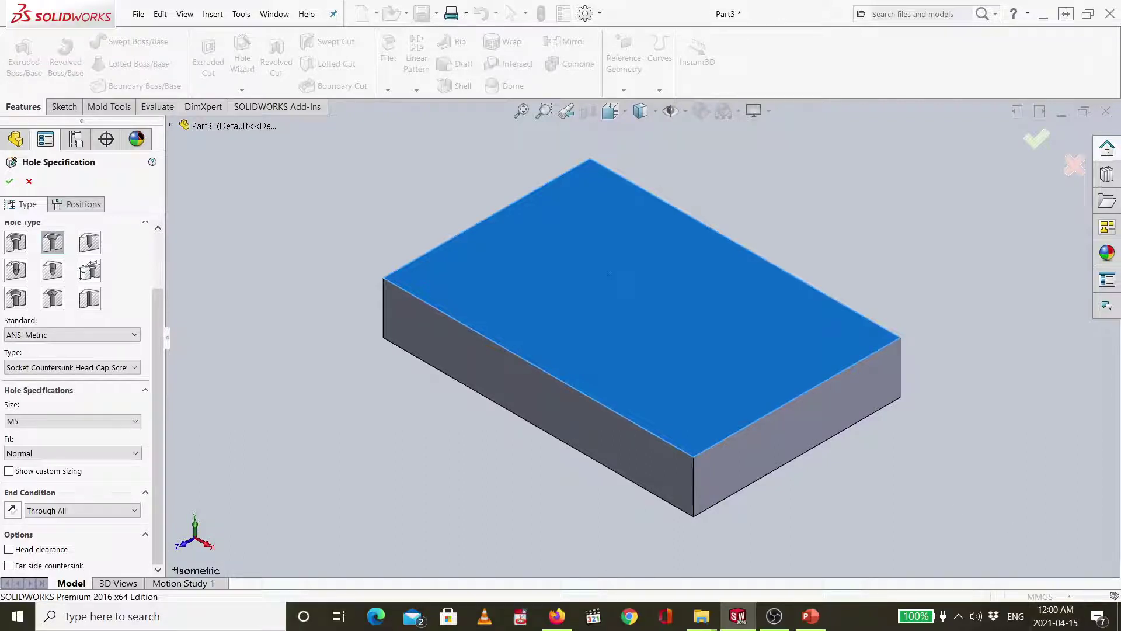
click(50, 512)
click(58, 533)
scroll(85, 535, up, 3)
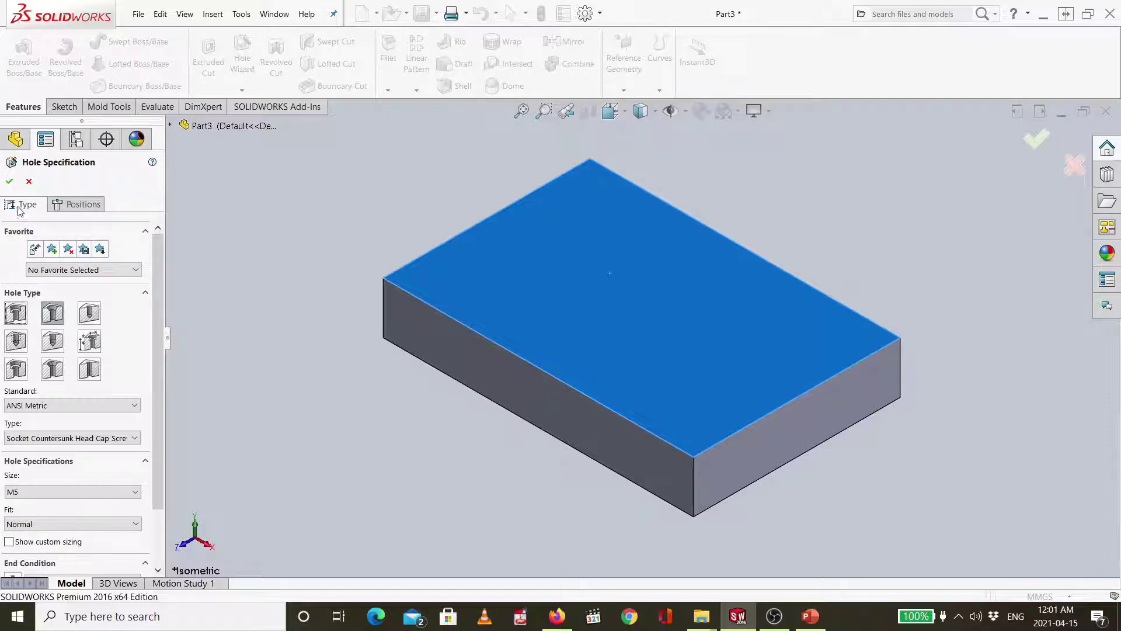
Place four countersunk holes on the block's top face, one near each corner, about 11 to 23 mm in from the edges
click(72, 204)
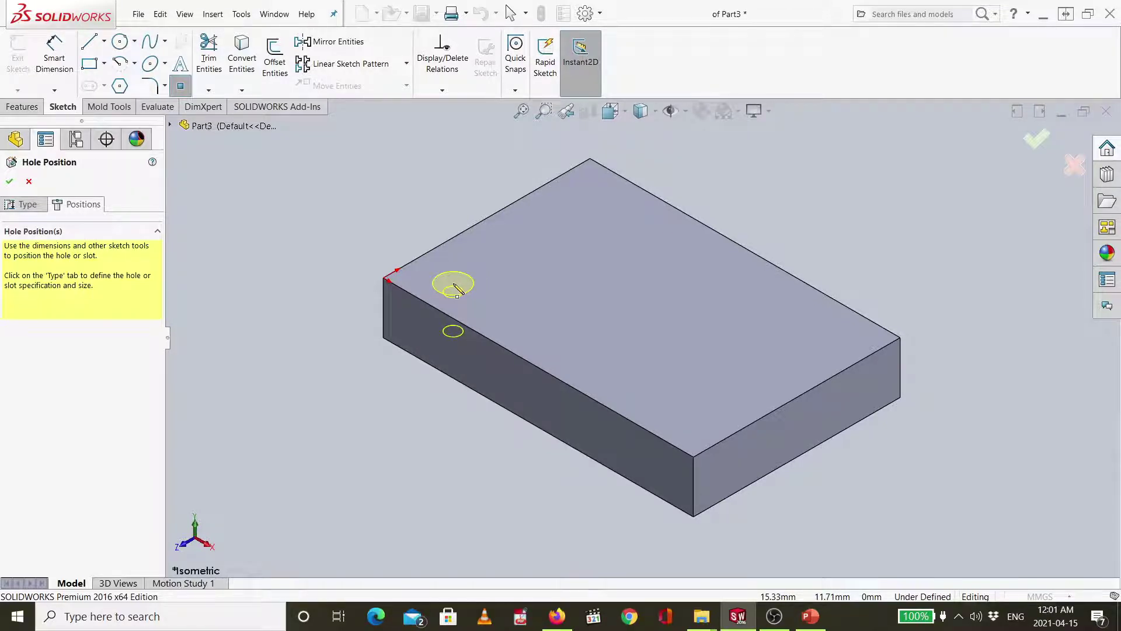
click(451, 282)
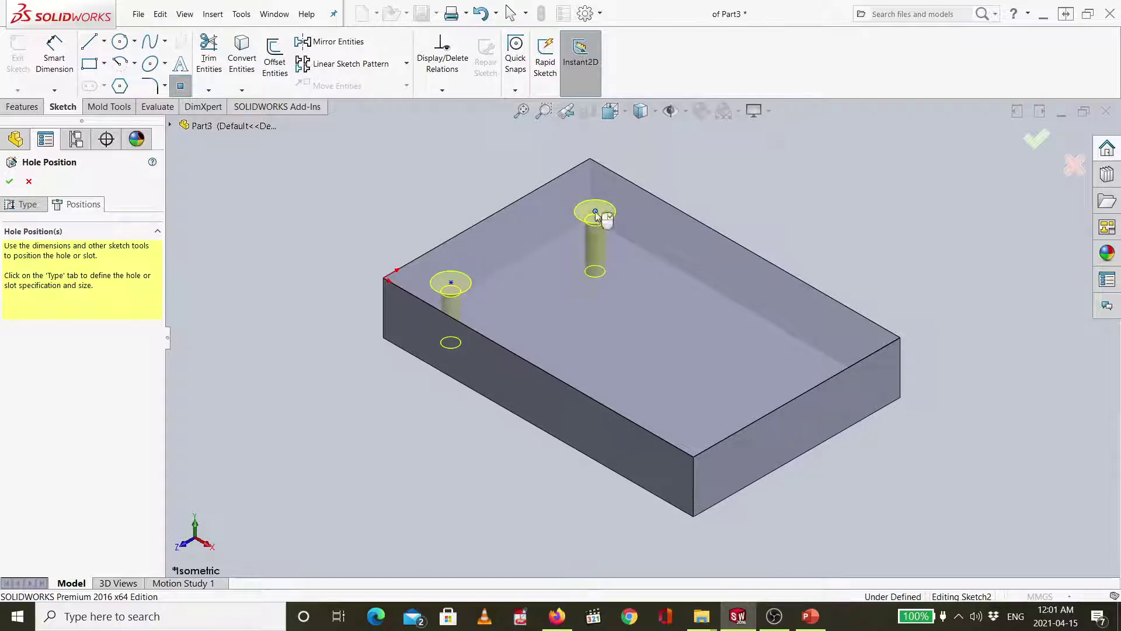
click(595, 211)
click(800, 329)
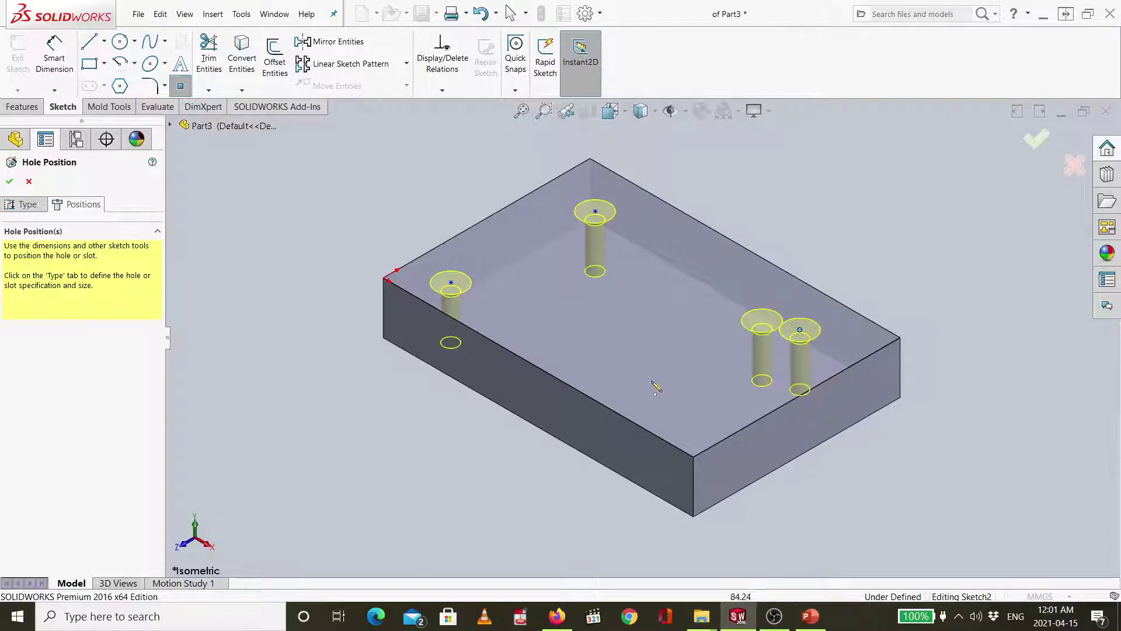
click(672, 398)
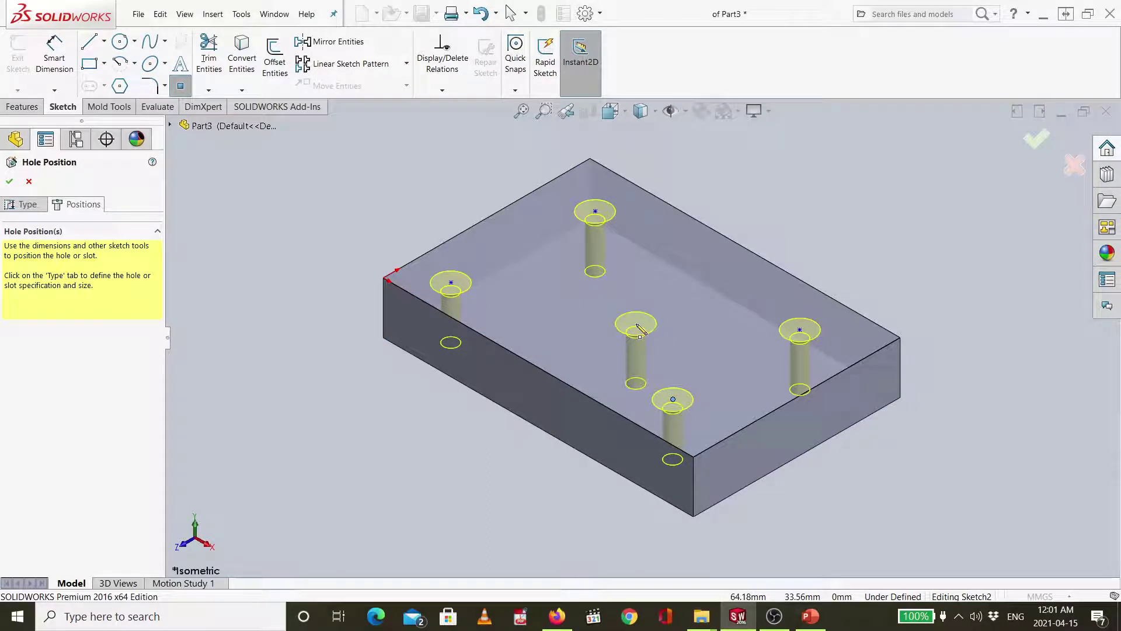
key(Escape)
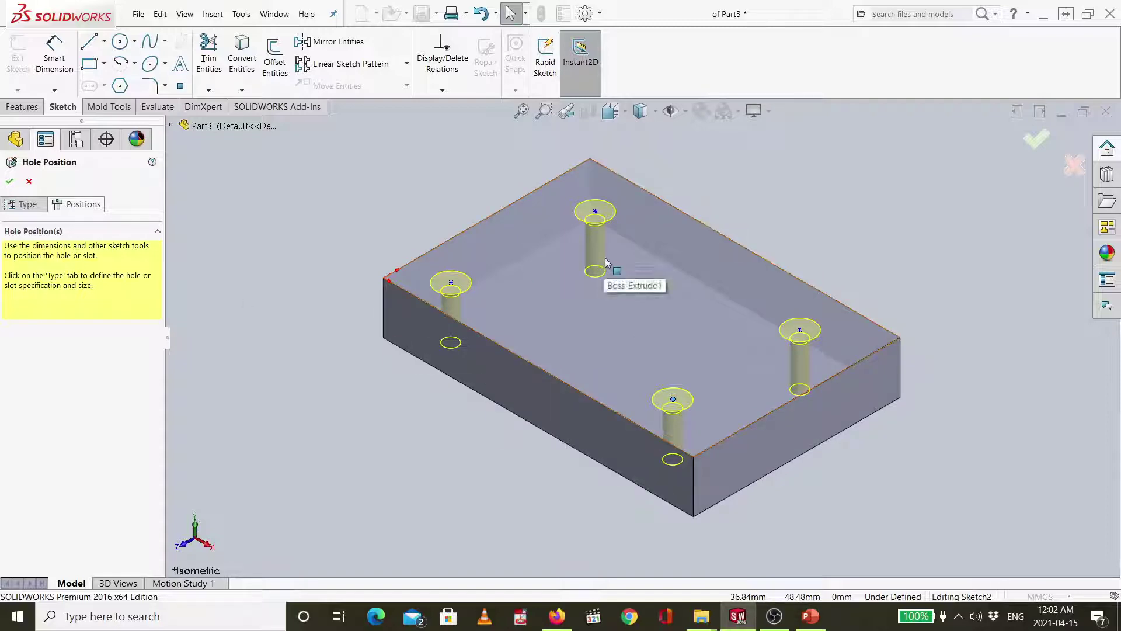
View the top face straight on and dimension the upper-left hole's center 10 mm from the face's upper edge
key(ctrl+8)
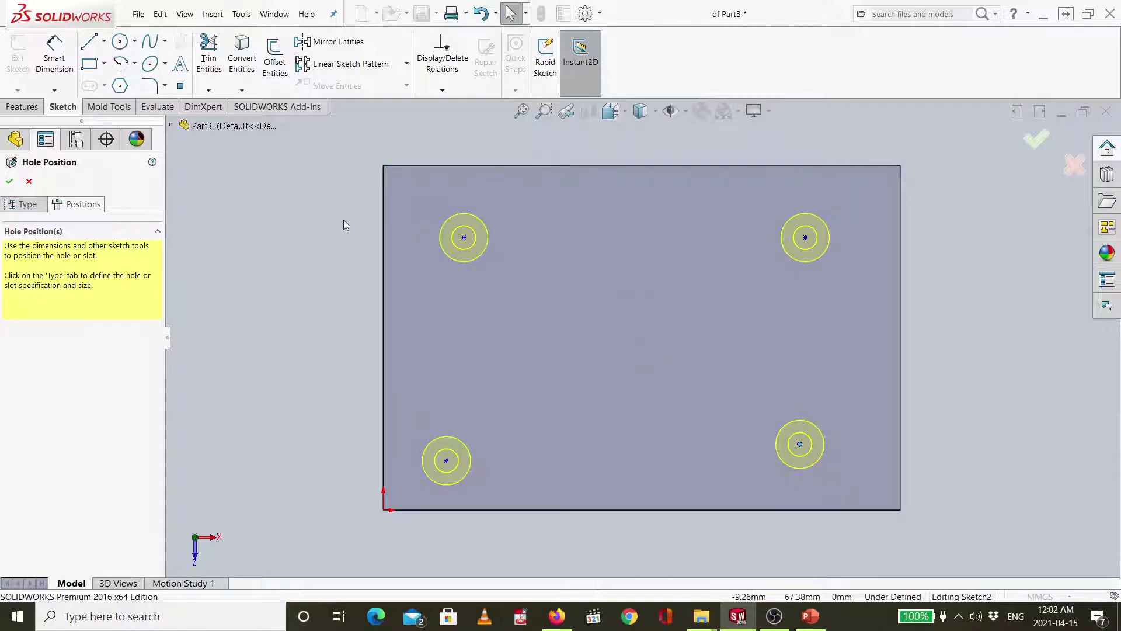
click(59, 54)
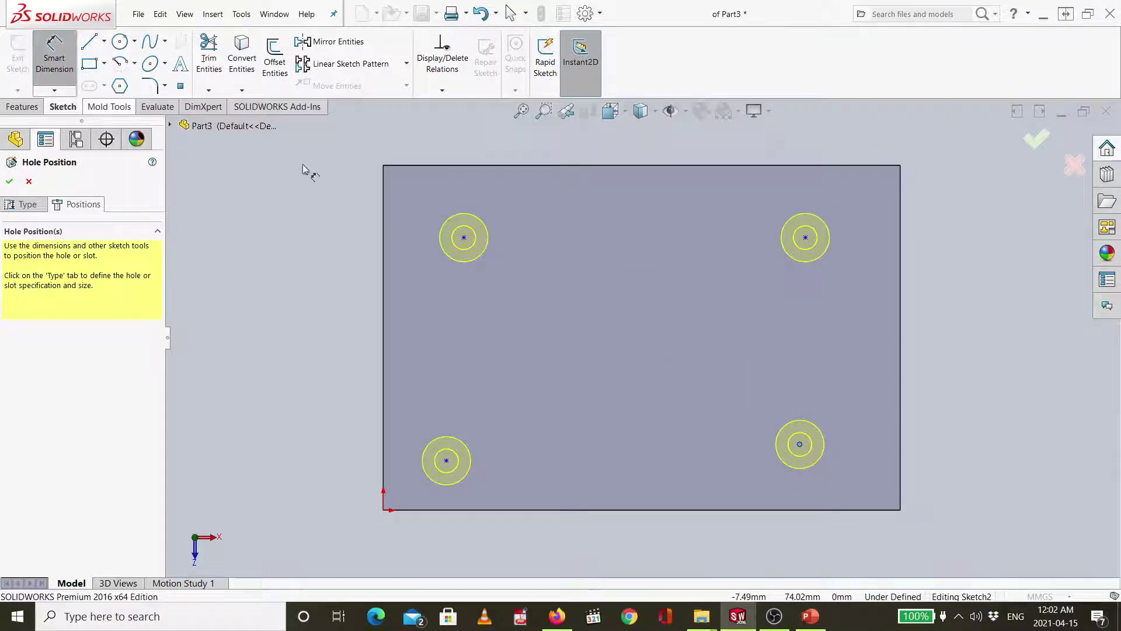
click(464, 237)
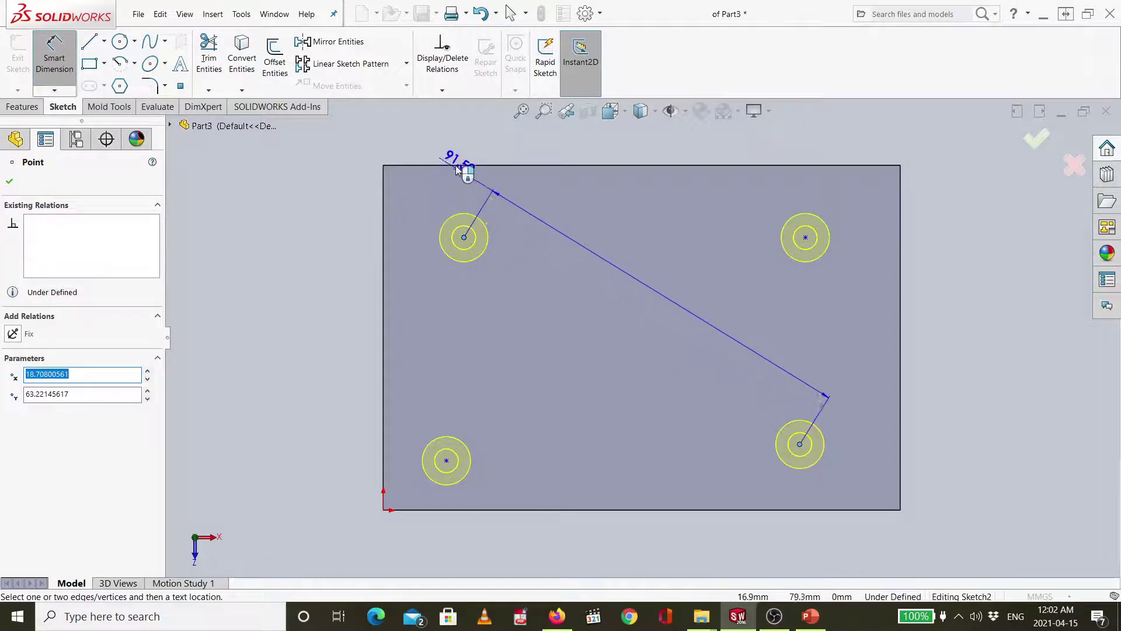
key(Escape)
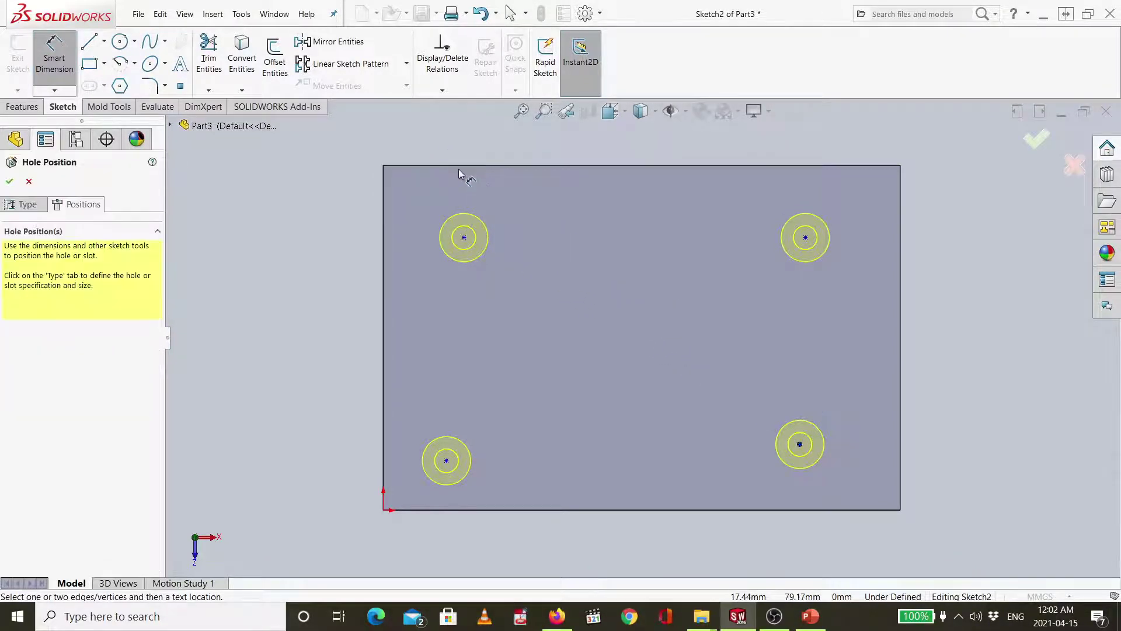
click(60, 78)
click(59, 76)
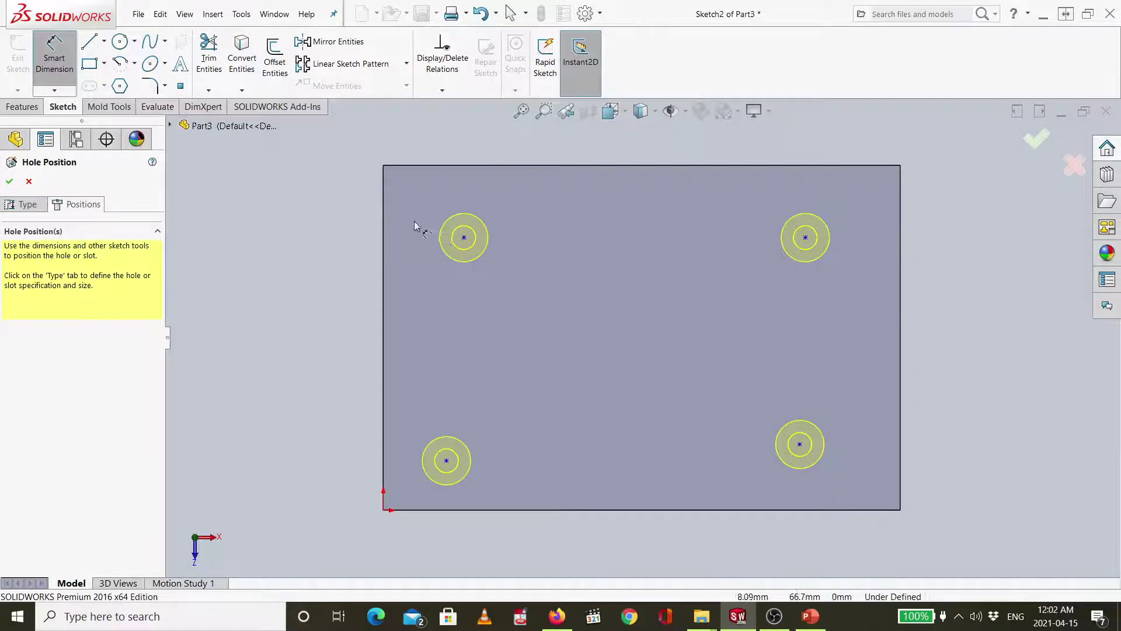
click(464, 238)
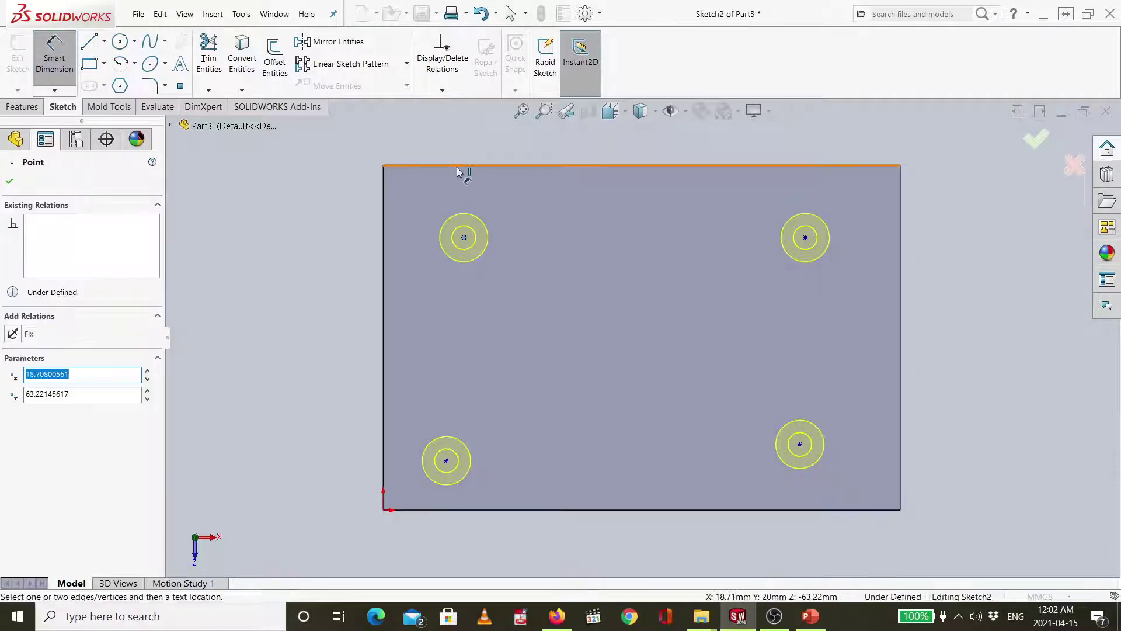
click(459, 167)
click(319, 179)
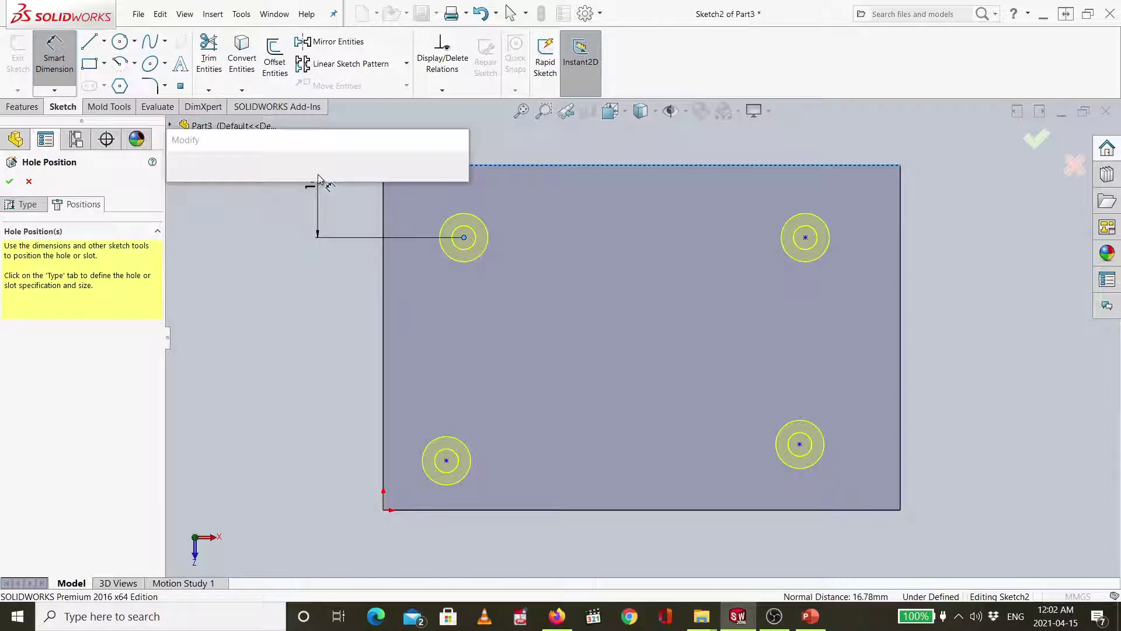
click(465, 239)
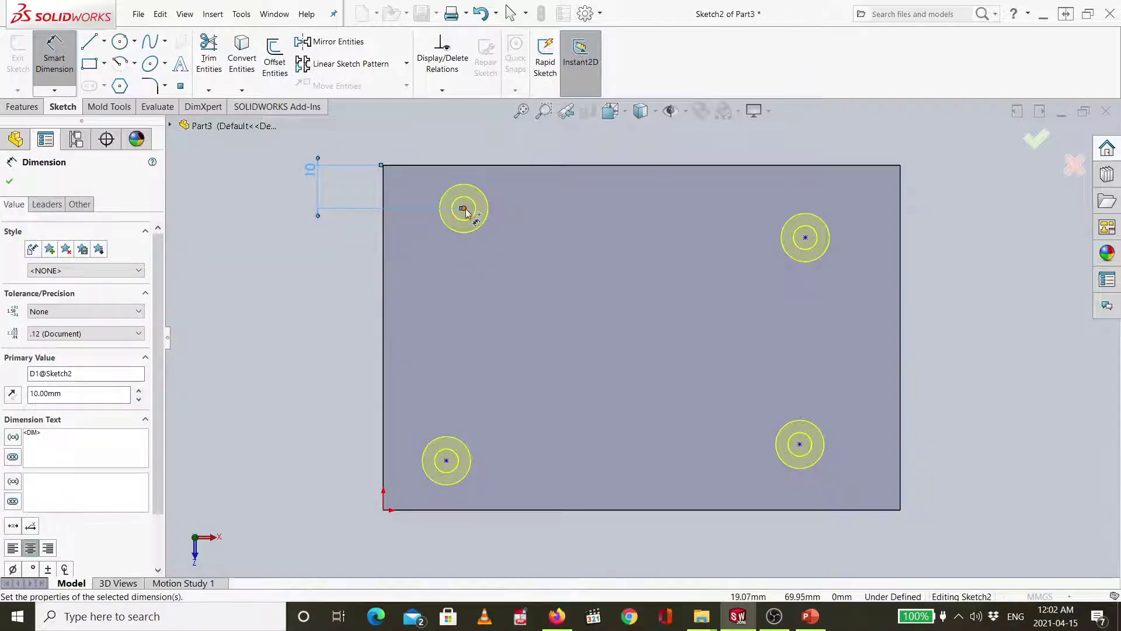
Dimension the upper-left hole's center 10 mm from the face's left edge
click(464, 209)
click(384, 205)
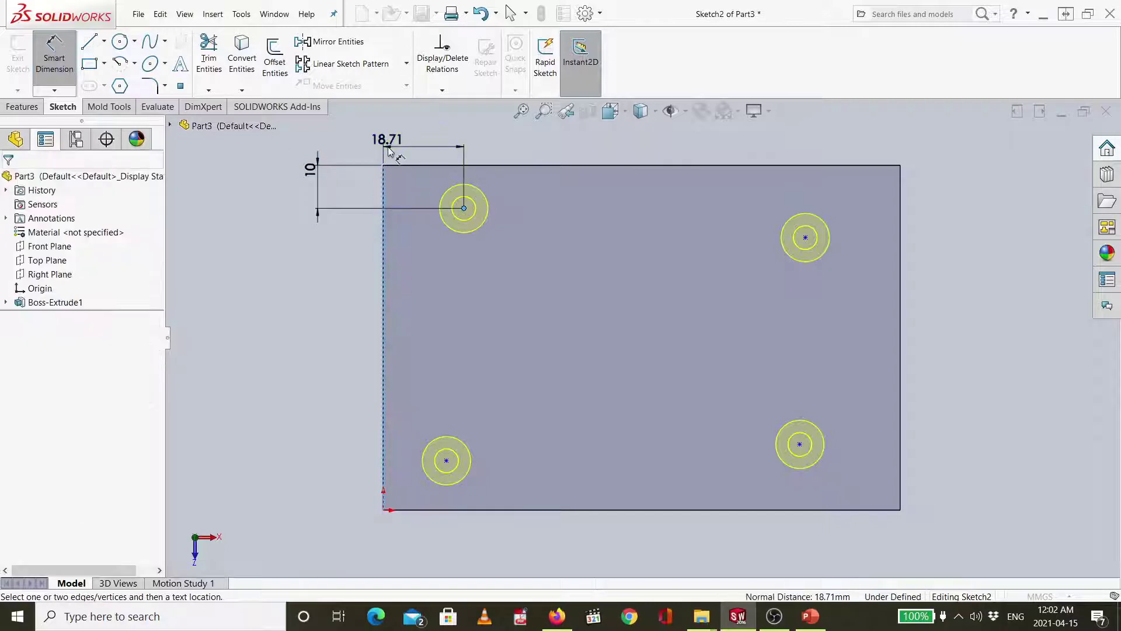
click(388, 151)
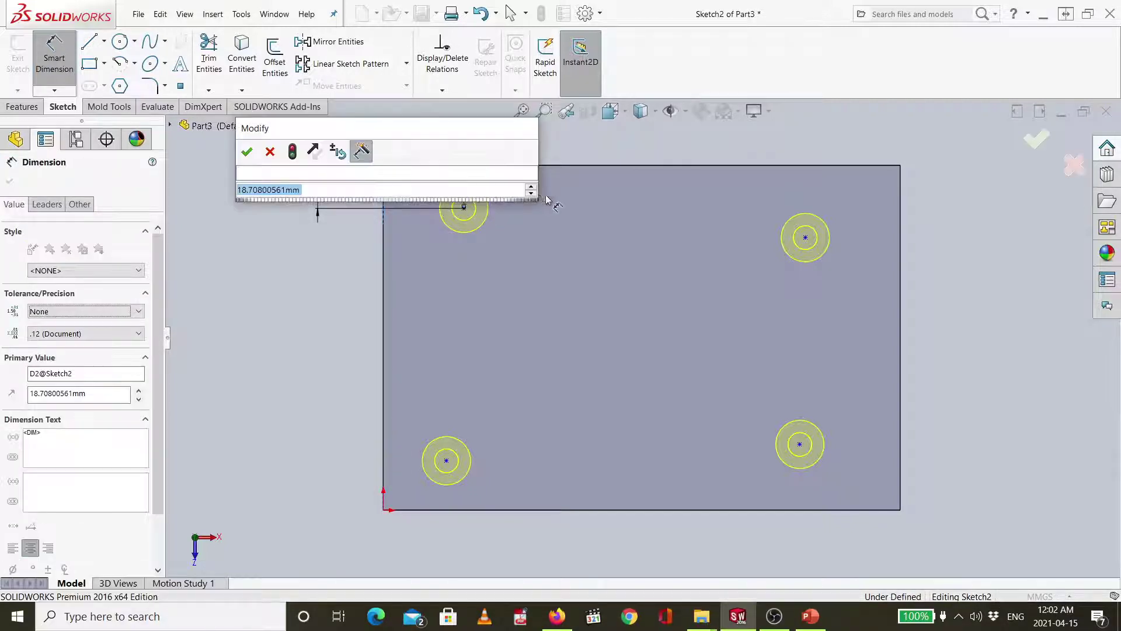
text(10)
key(Return)
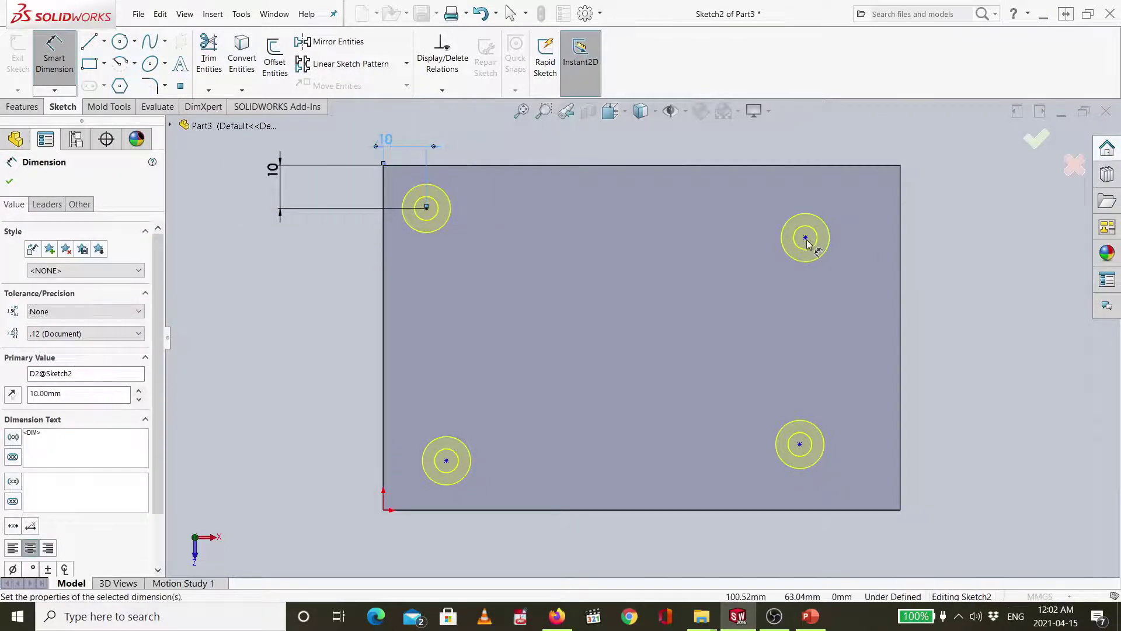
Dimension the upper-right hole's center 10 mm from the face's upper edge
click(805, 237)
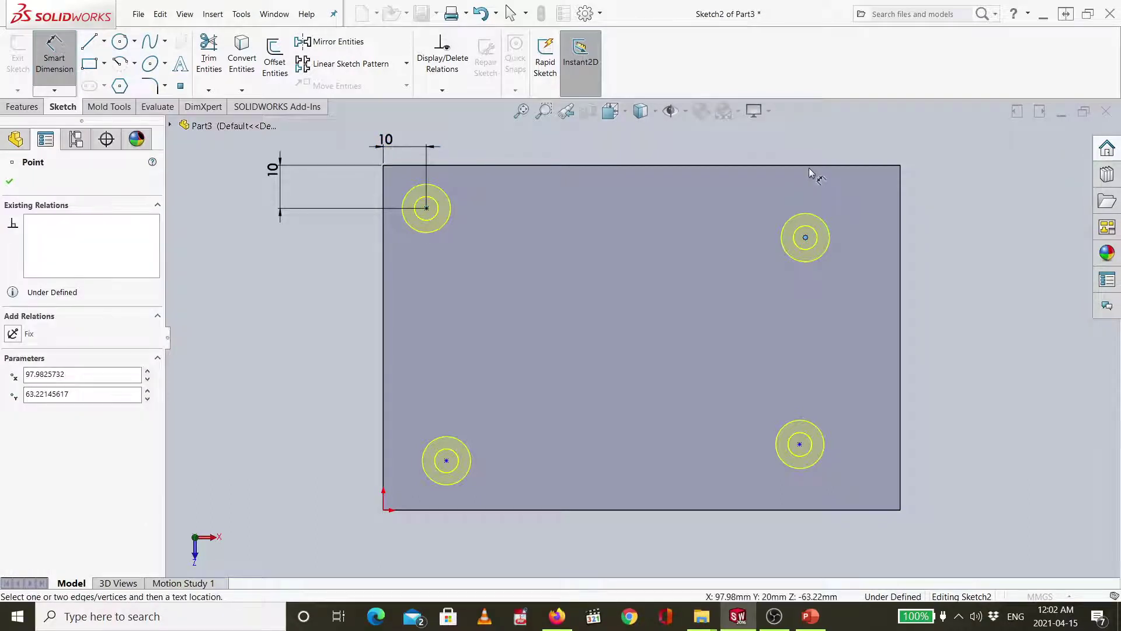
click(808, 166)
click(934, 157)
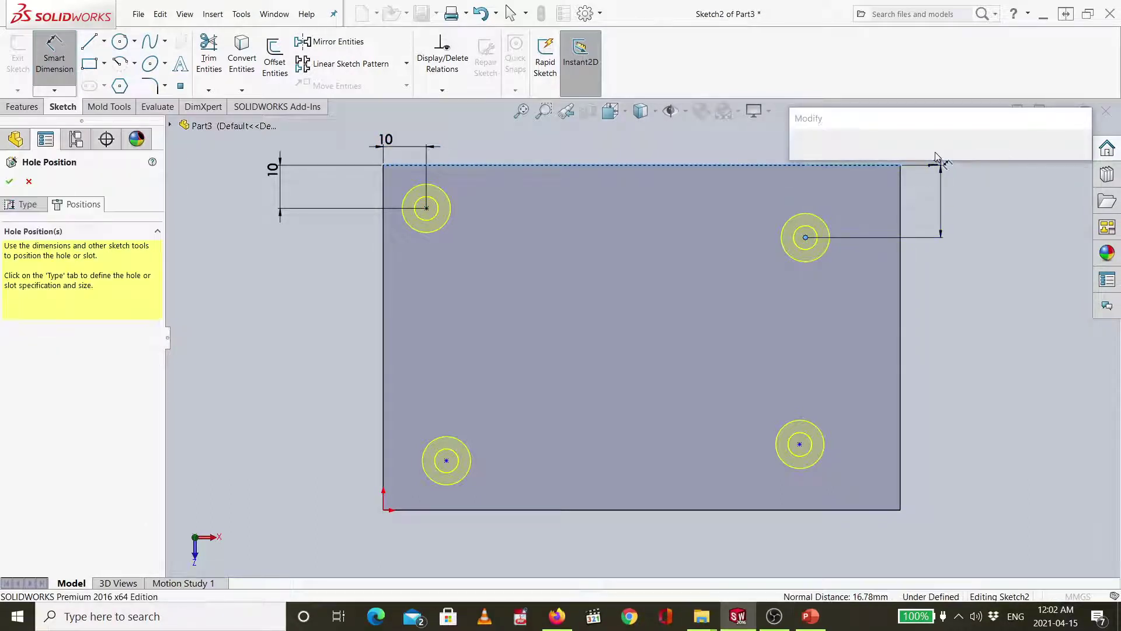
text(10)
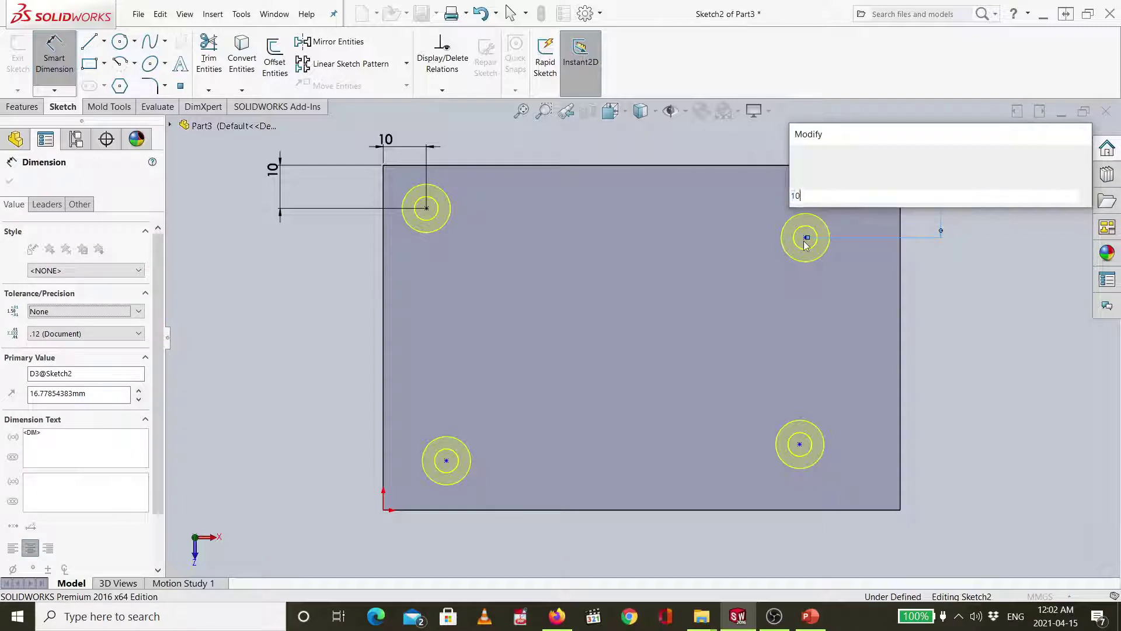
key(Return)
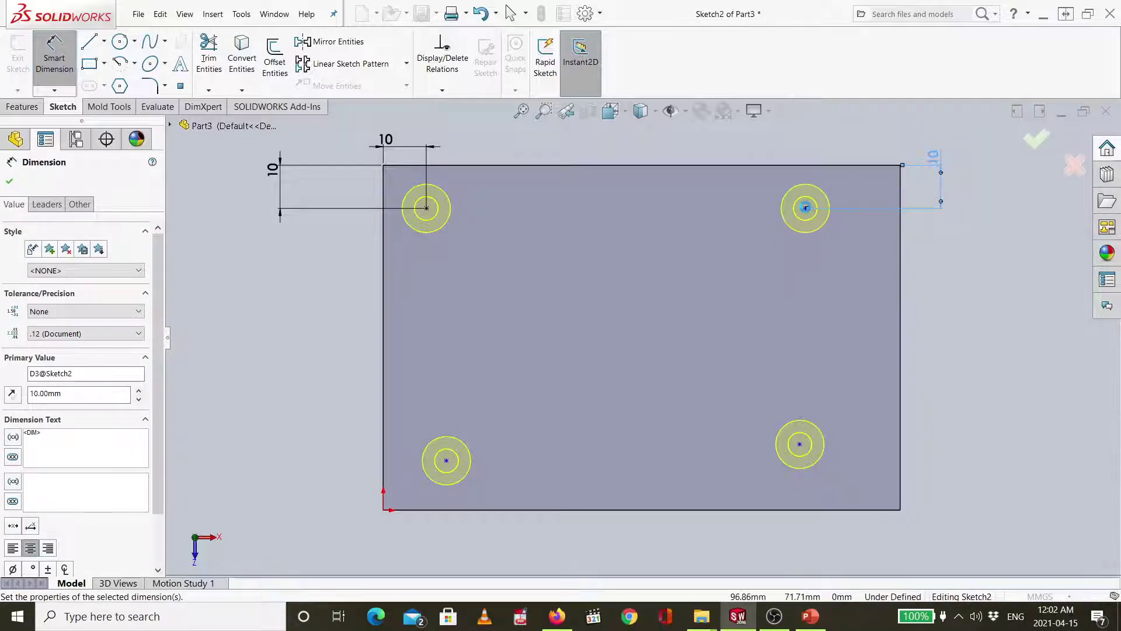
Dimension the upper-right hole's center 10 mm from the face's right edge
click(806, 207)
key(Escape)
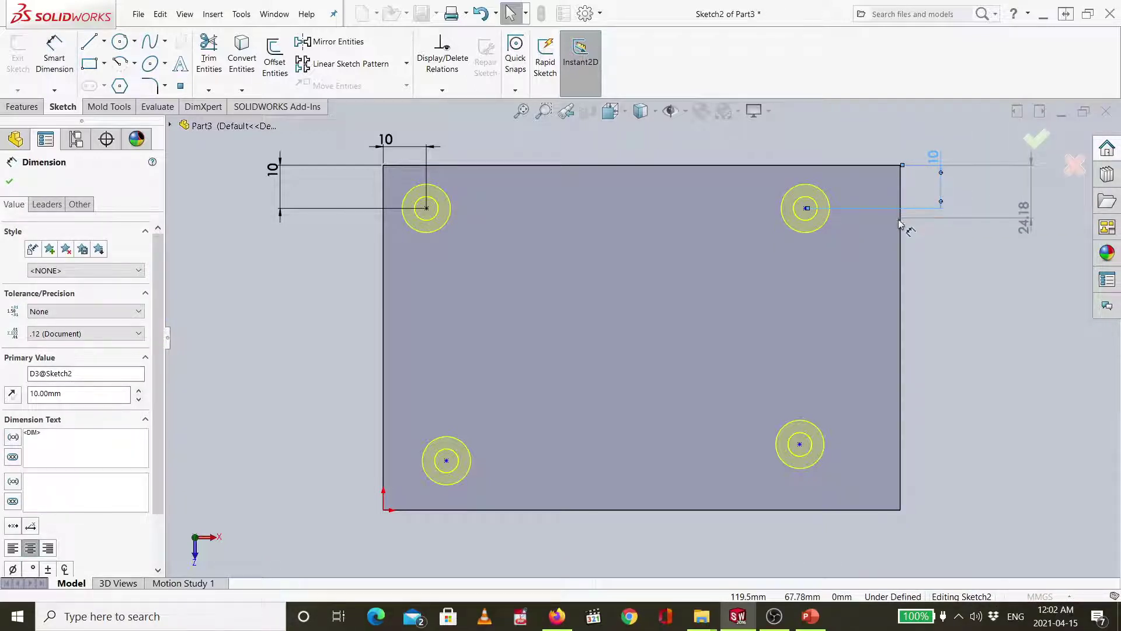
click(806, 208)
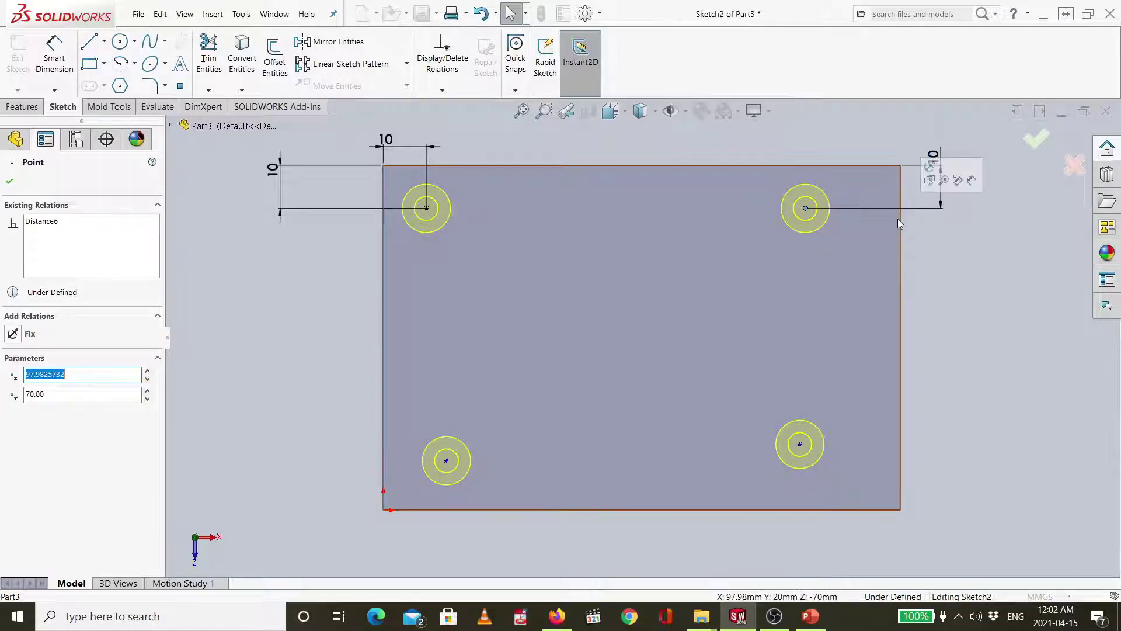
click(35, 65)
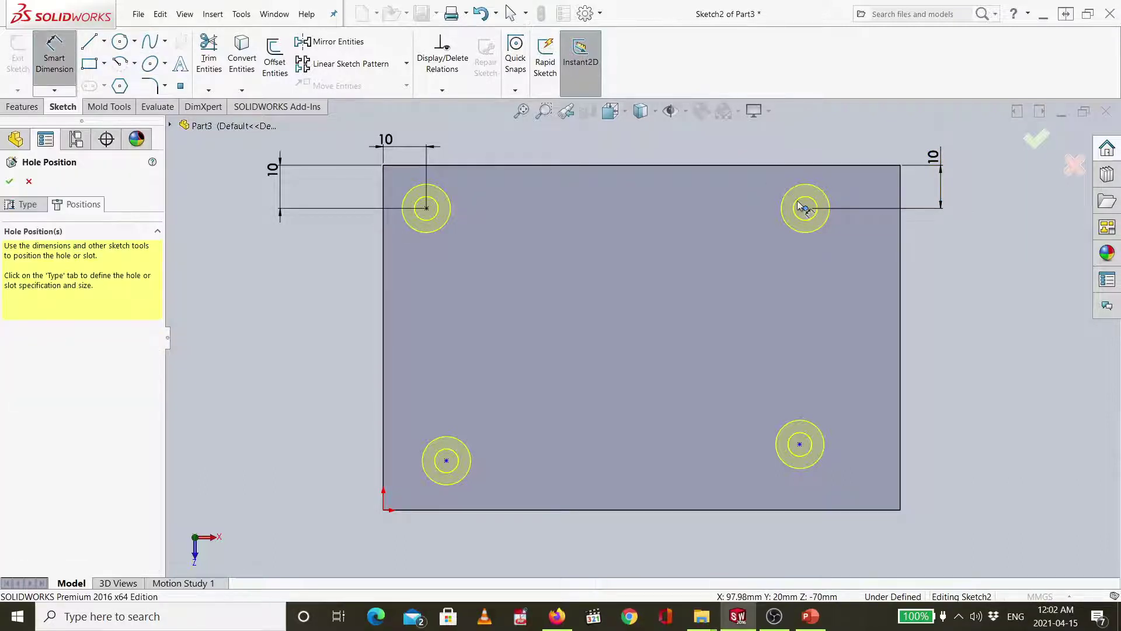
click(900, 231)
click(876, 146)
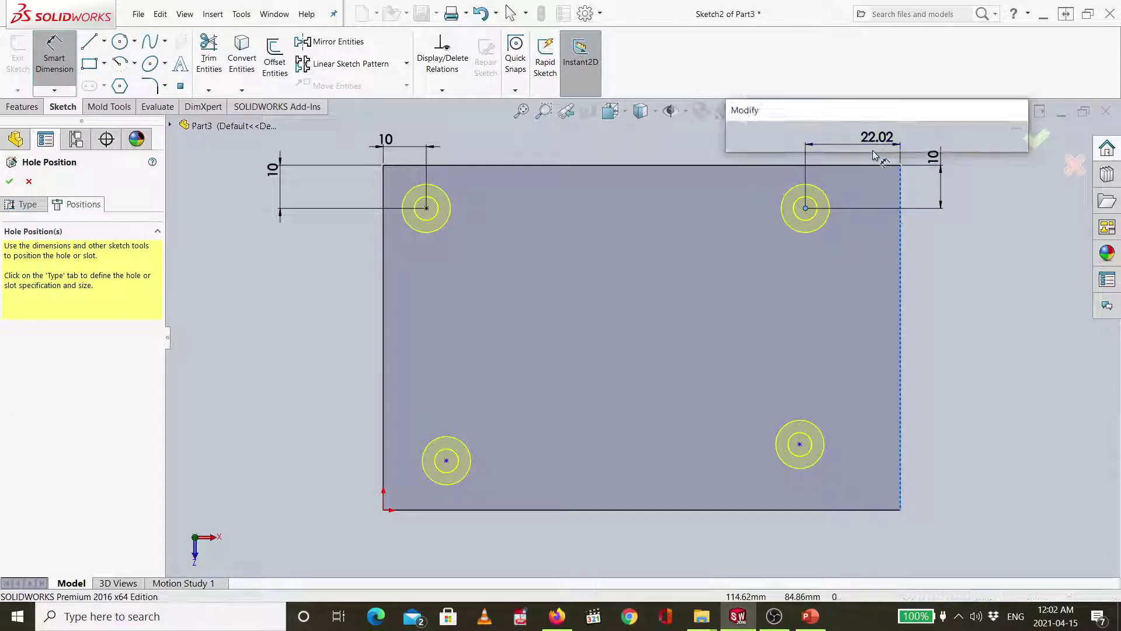
text(10)
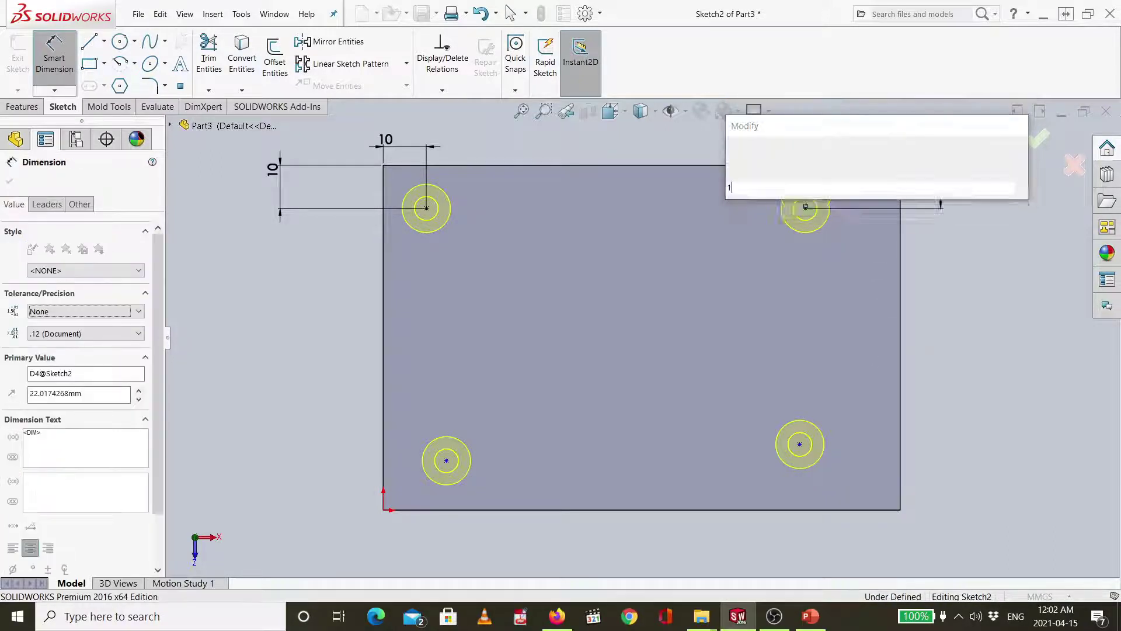
key(Return)
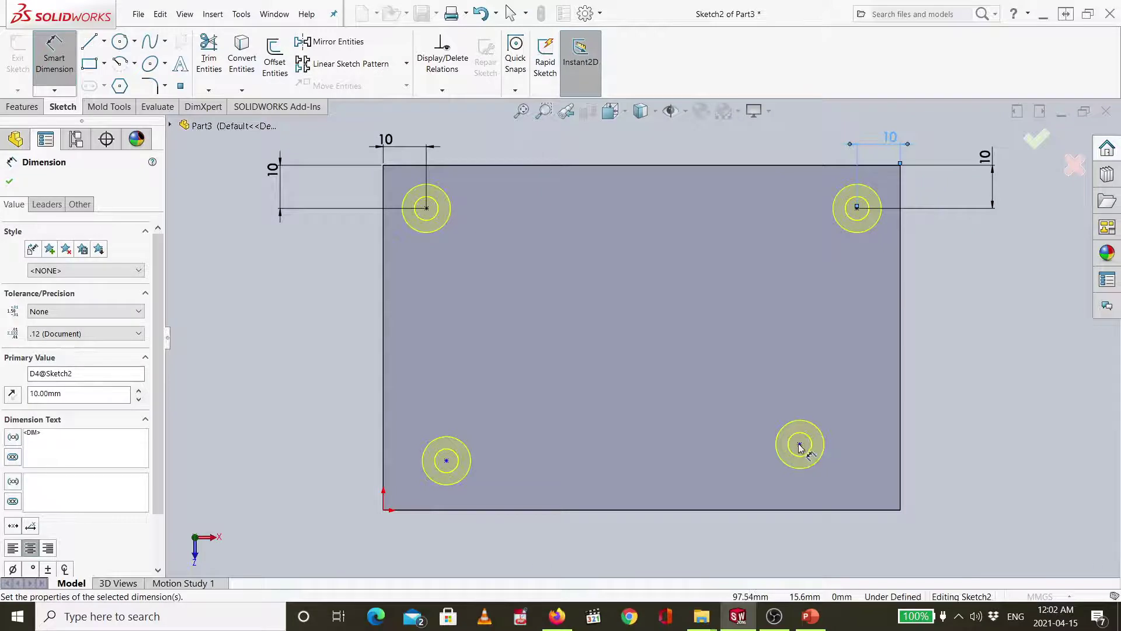
Dimension the lower-right hole's center 10 mm from the face's right edge
click(800, 445)
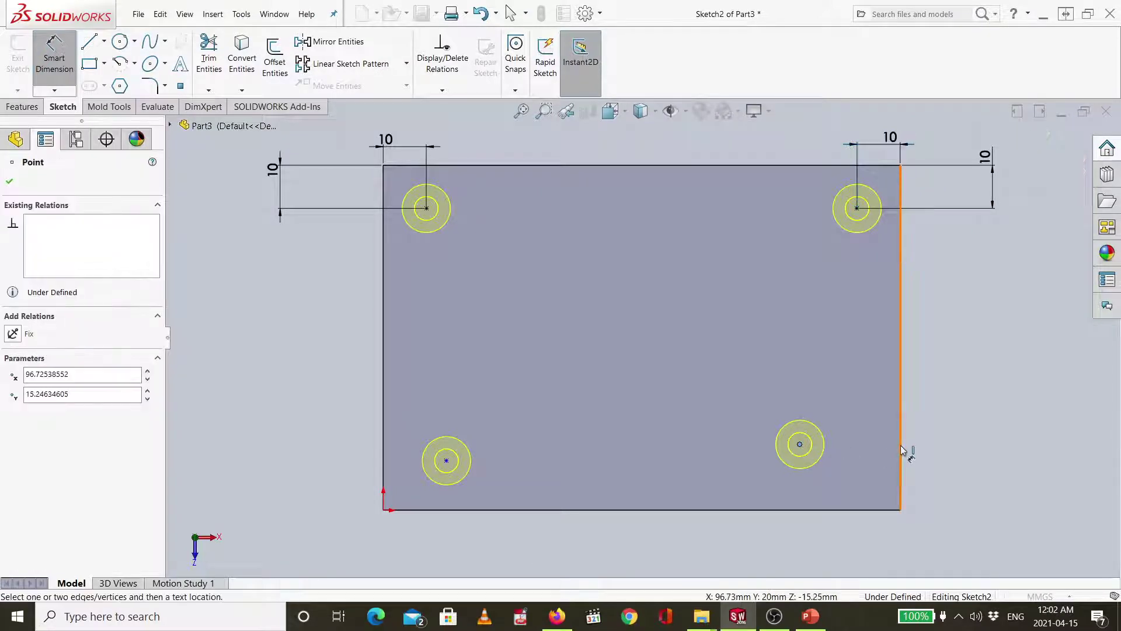
click(902, 454)
click(854, 531)
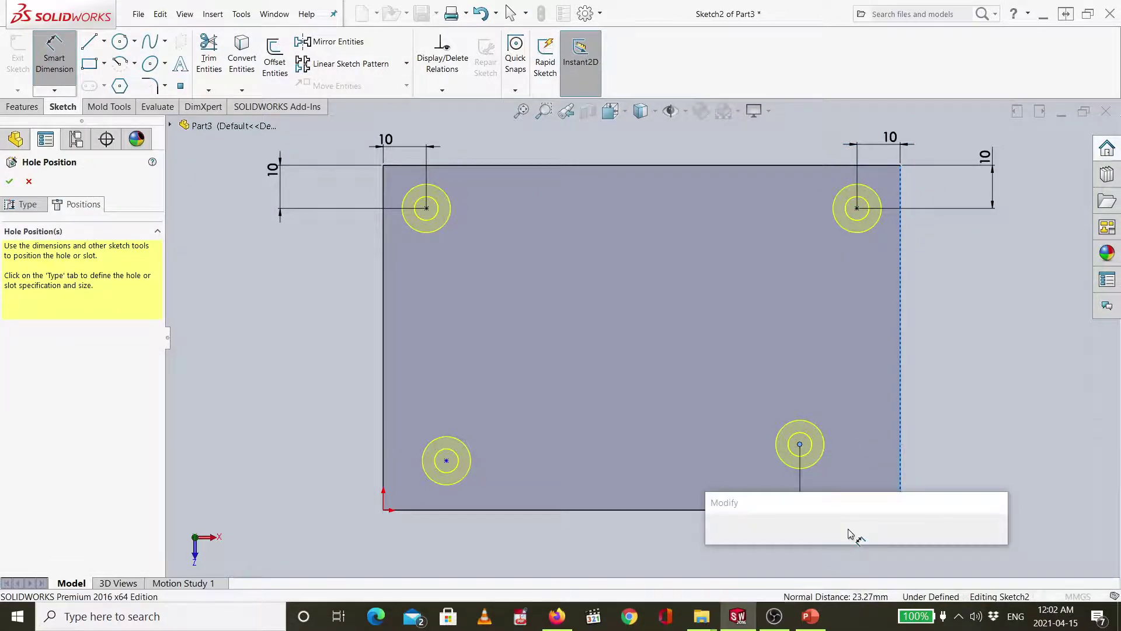
text(10)
key(Return)
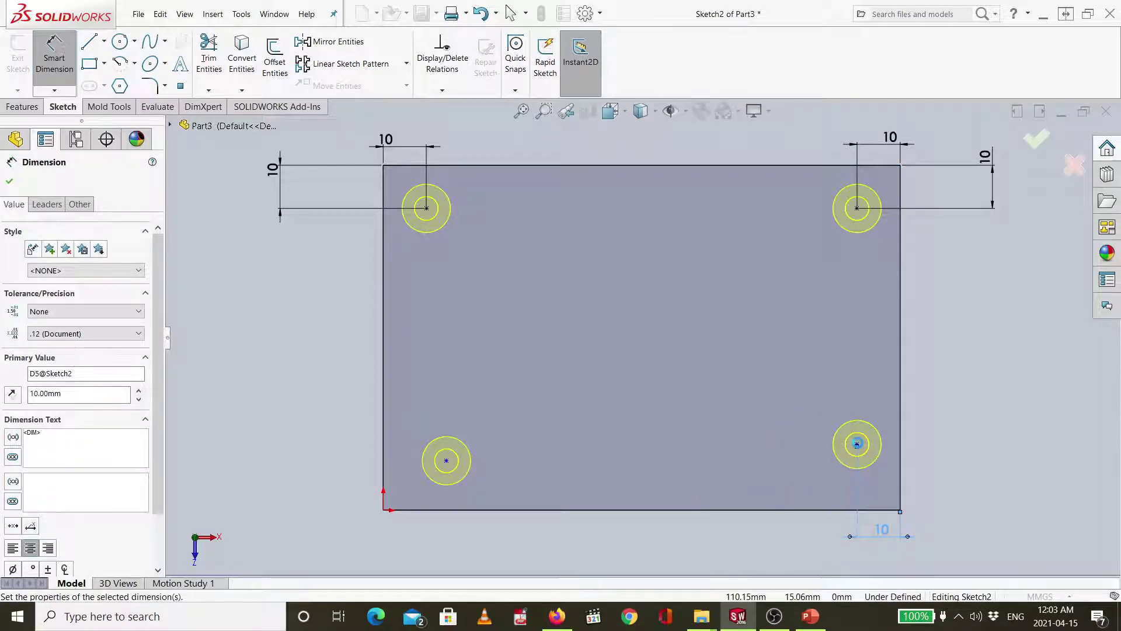
Dimension the lower-right hole's center 10 mm from the face's lower edge
click(857, 445)
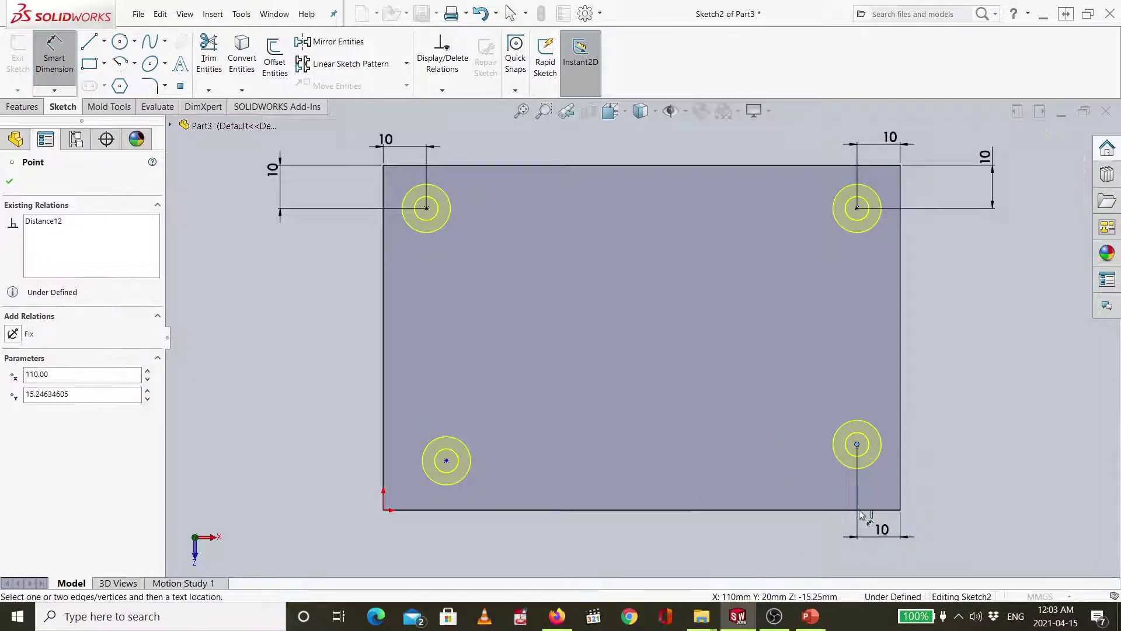
click(862, 510)
click(939, 483)
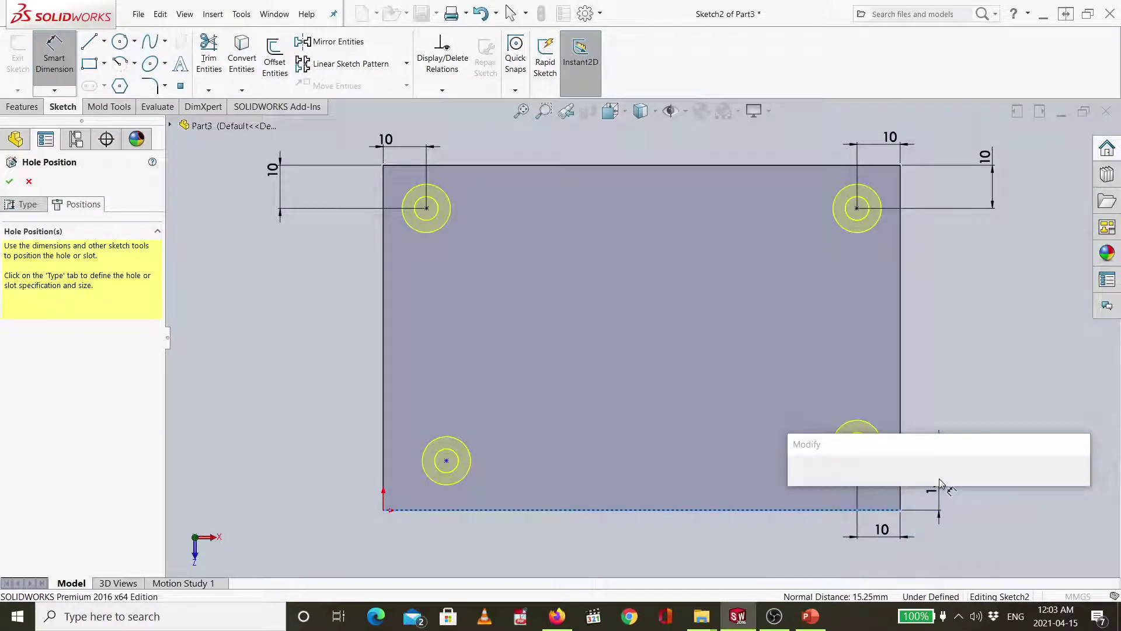
text(10)
key(Return)
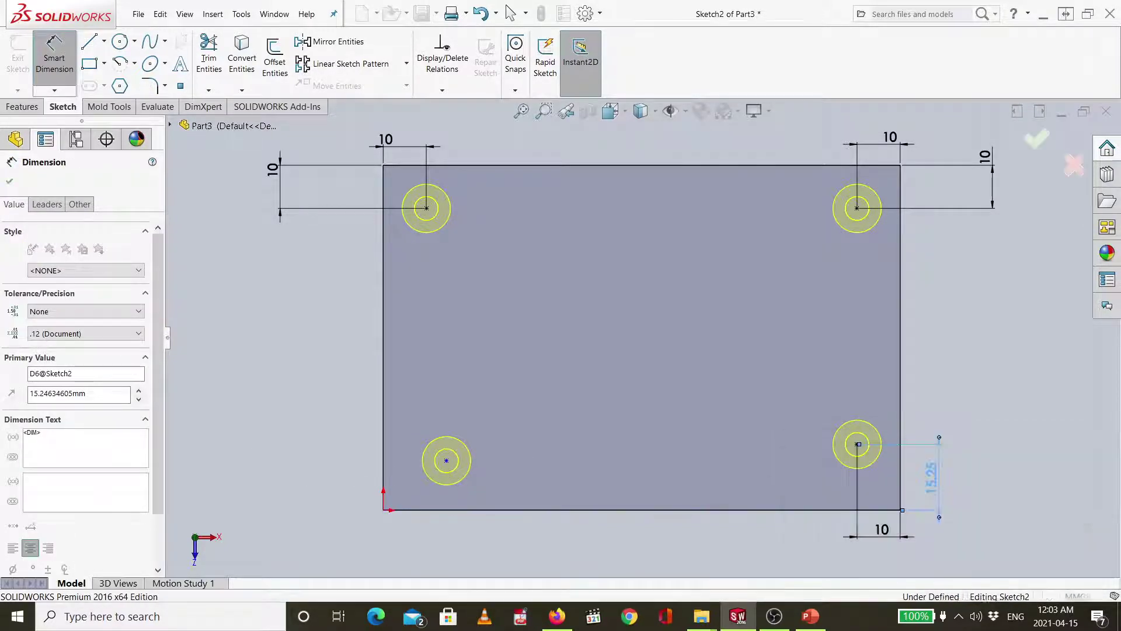
Dimension the lower-left hole's center 10 mm from the face's lower edge
click(436, 510)
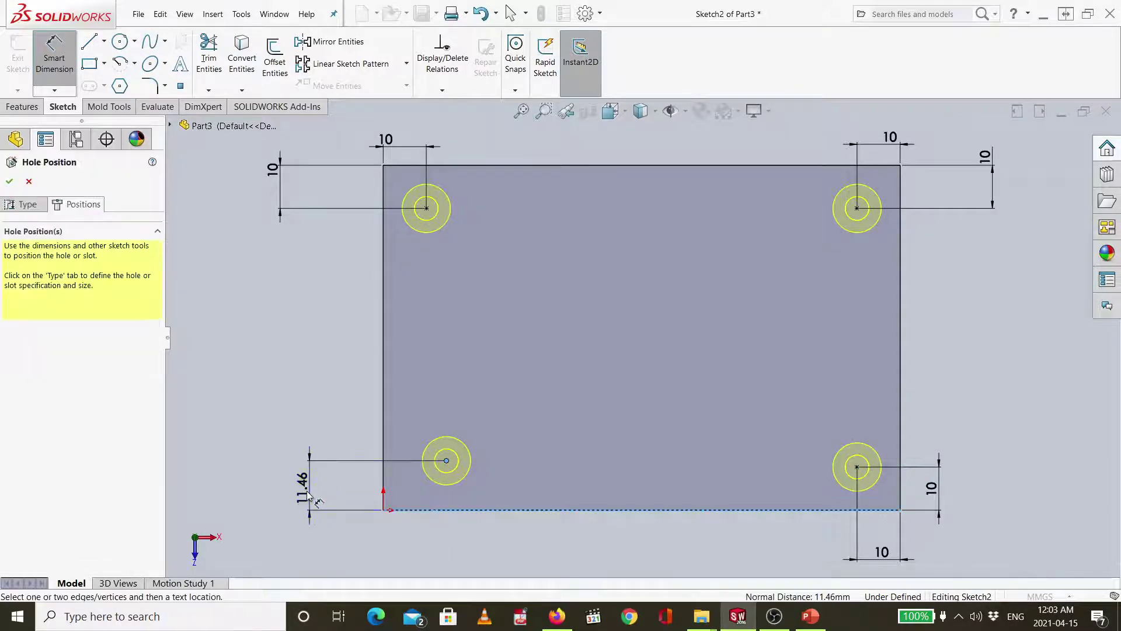
click(308, 494)
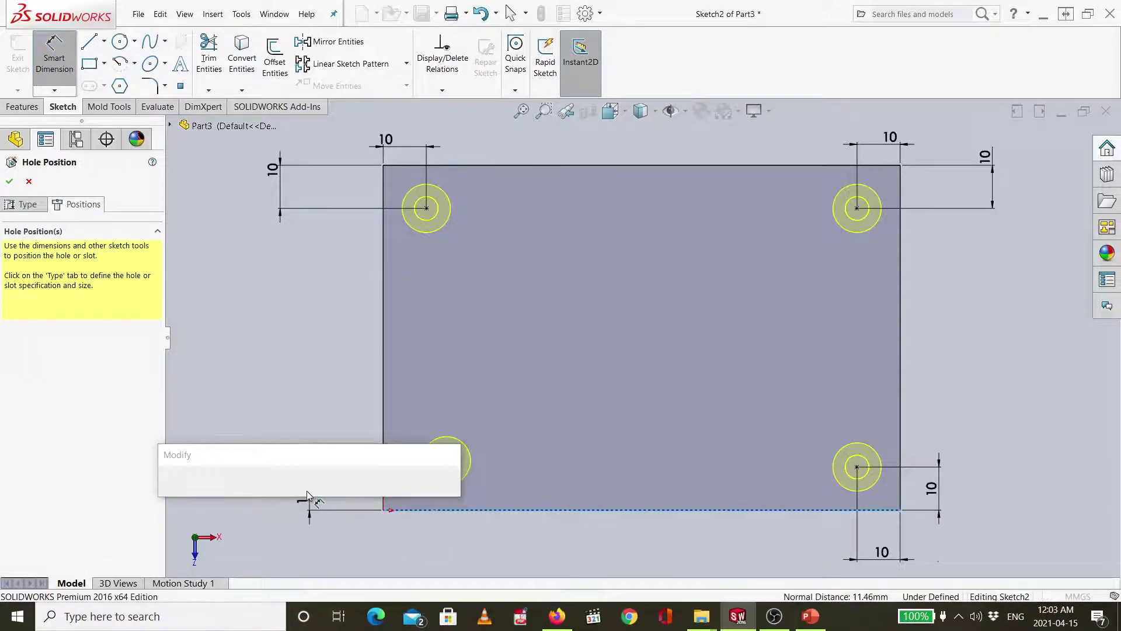
click(433, 490)
drag(445, 460, 446, 467)
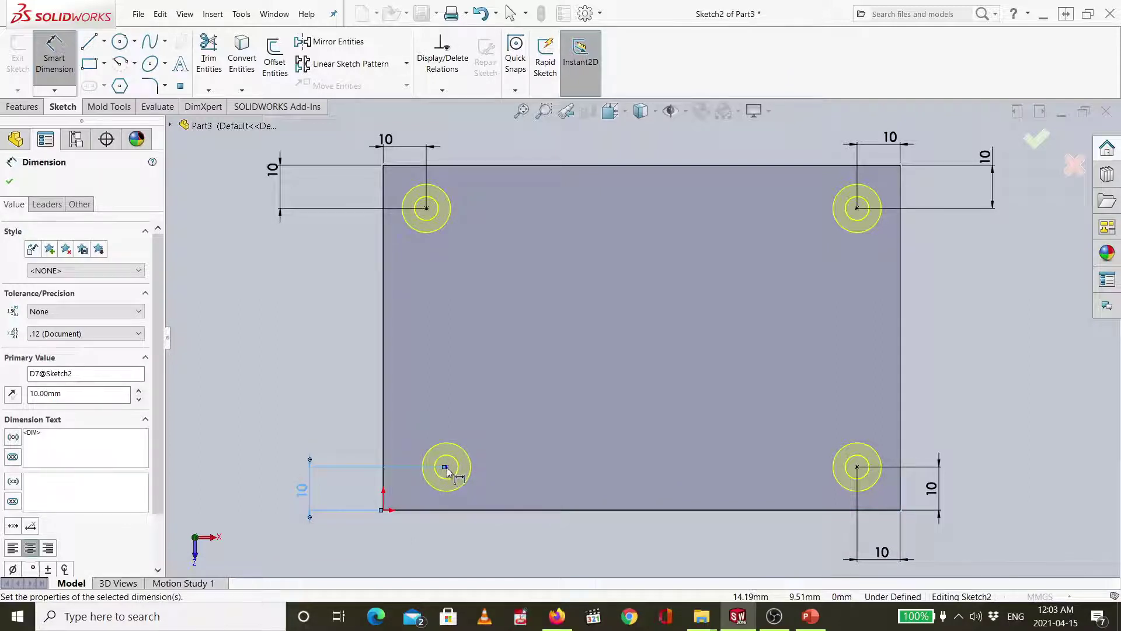
Dimension the lower-left hole's center 10 mm from the face's left edge and finish the countersunk holes
click(445, 510)
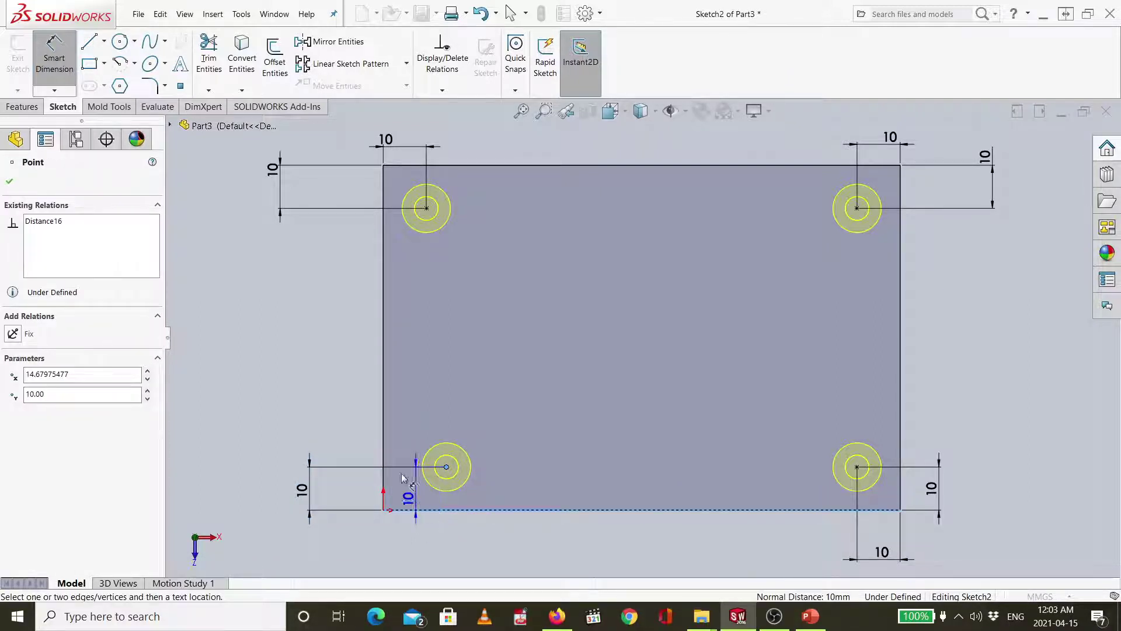
click(385, 459)
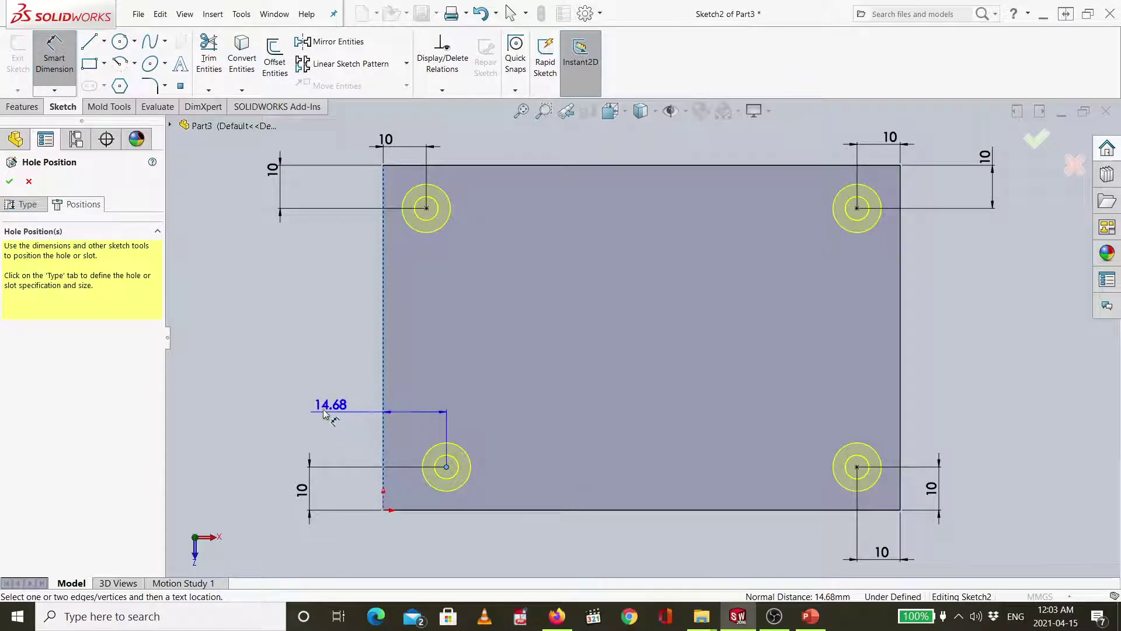
click(324, 411)
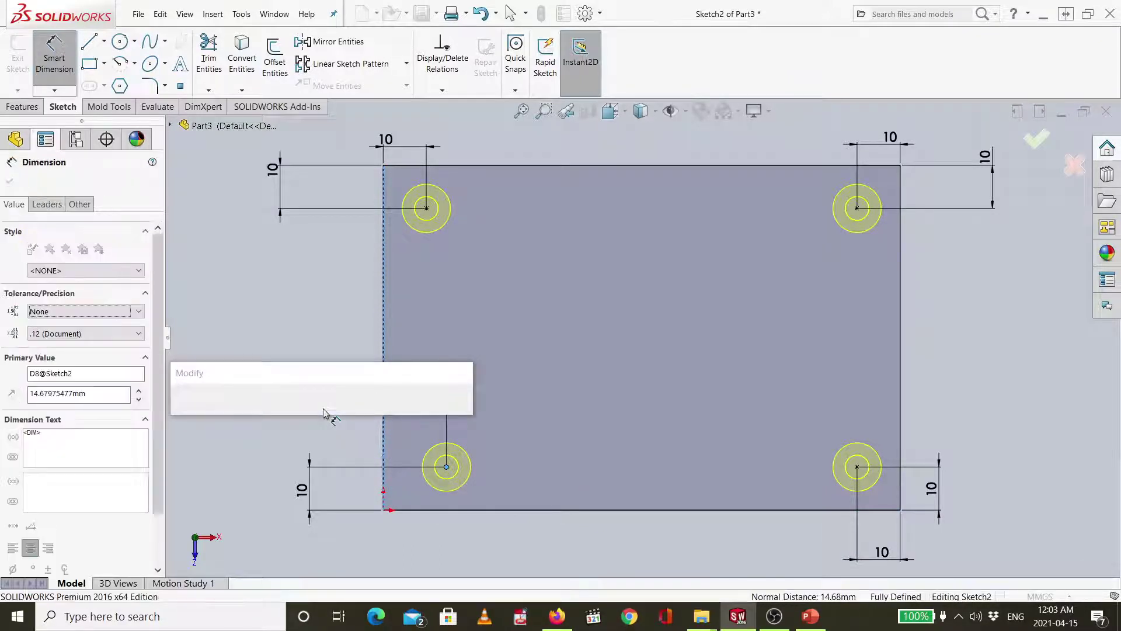
key(Return)
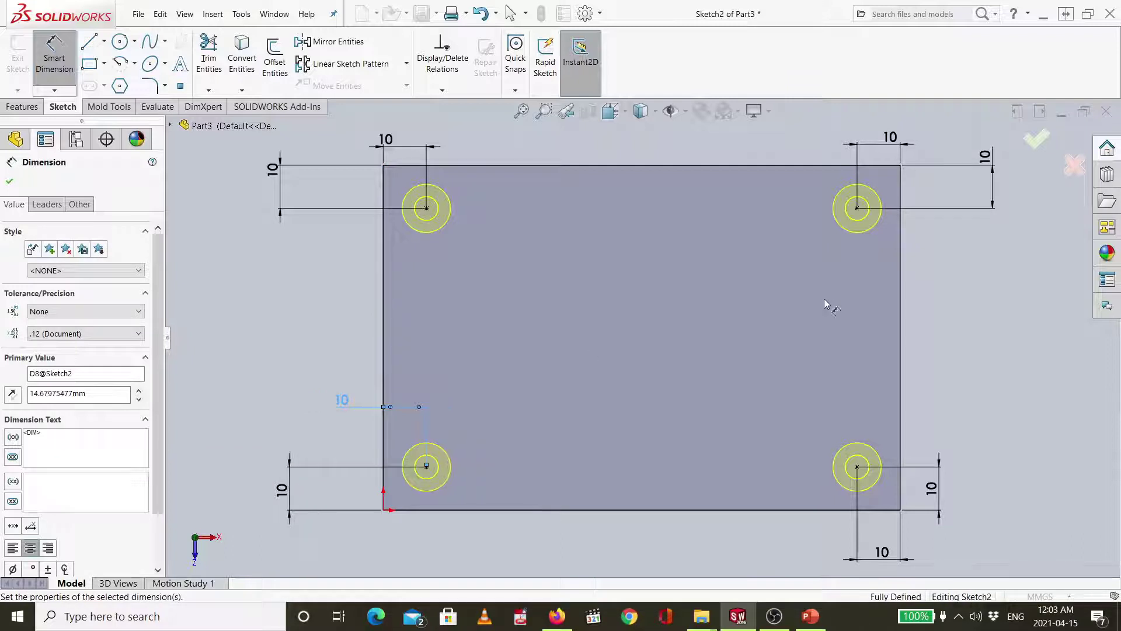
click(1037, 140)
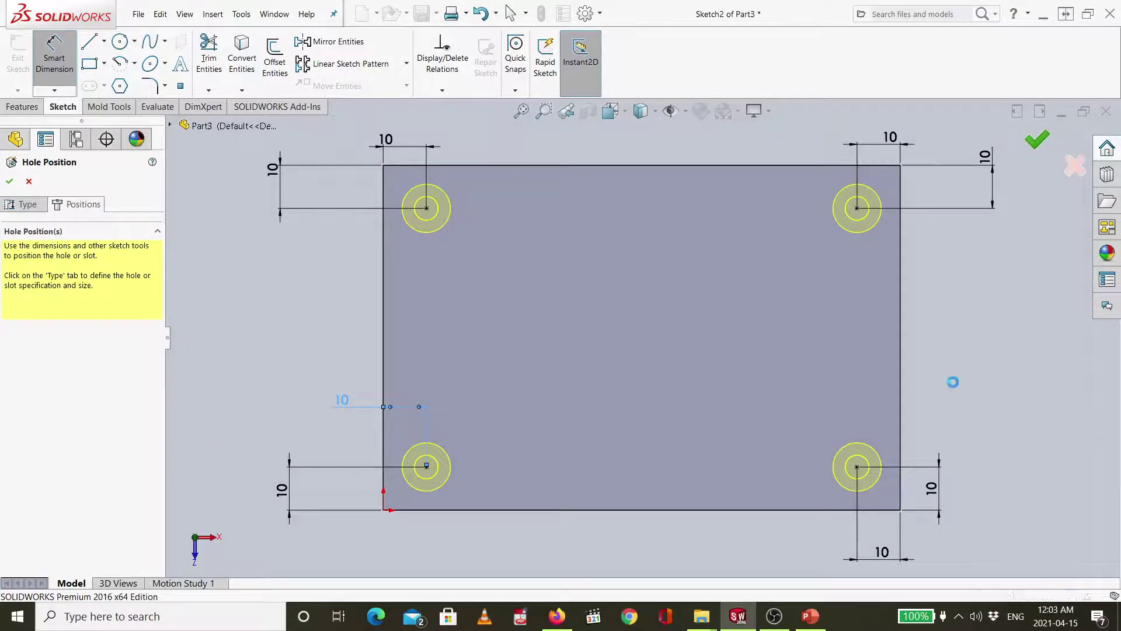
key(Return)
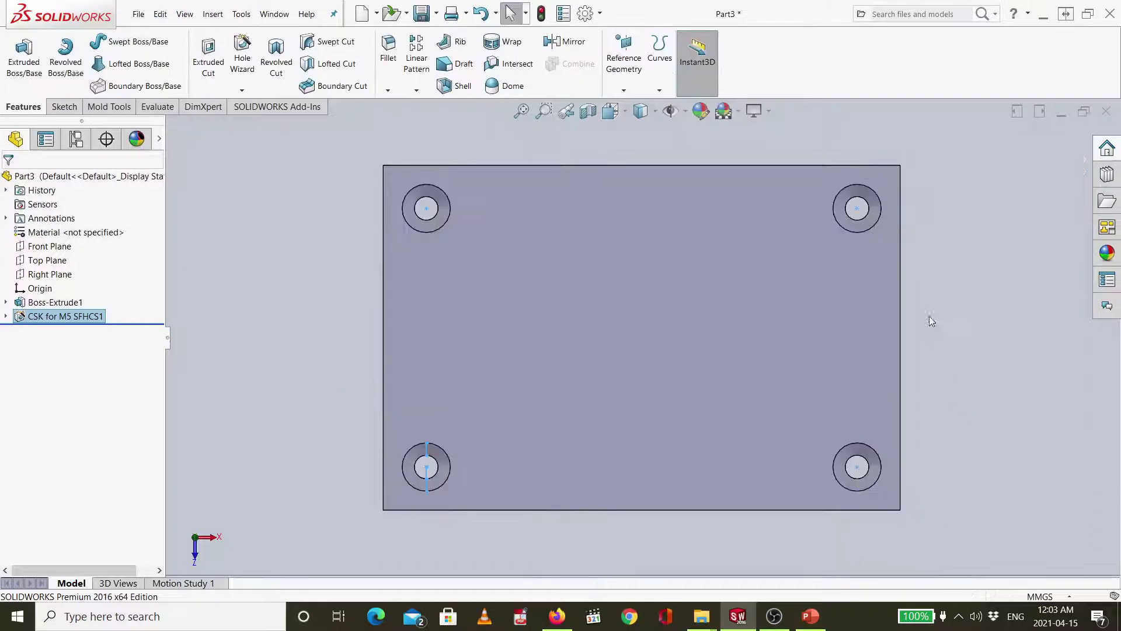
middle_drag(930, 316, 605, 208)
middle_drag(607, 248, 733, 331)
key(ctrl+8)
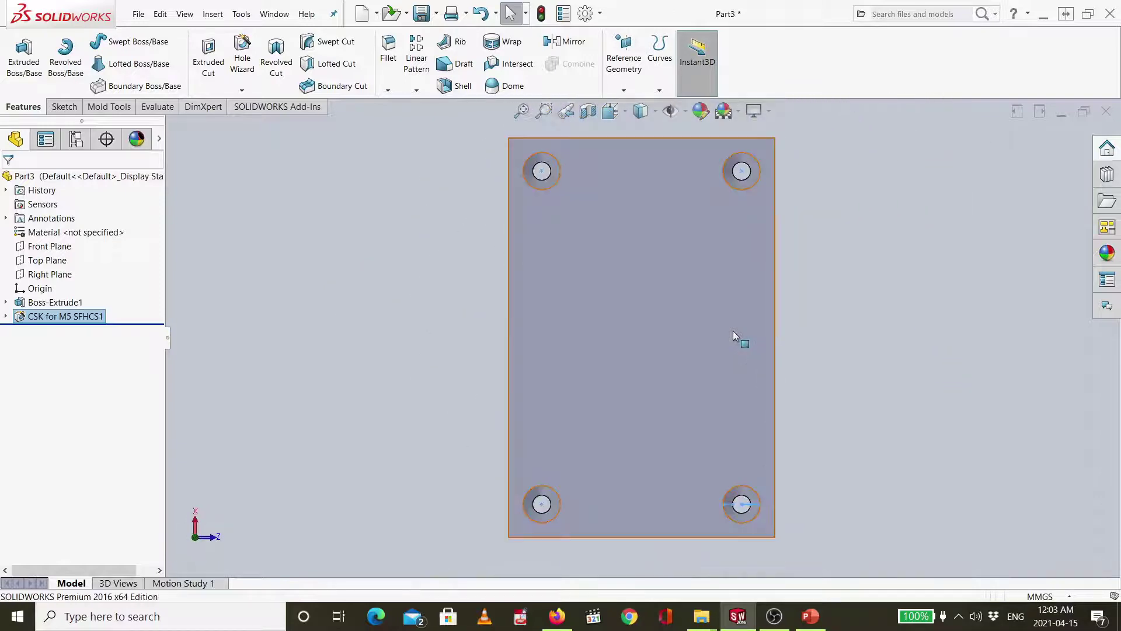
Create a reference plane offset 40 mm inward from the block's long front side face, with the offset flipped
key(ctrl+7)
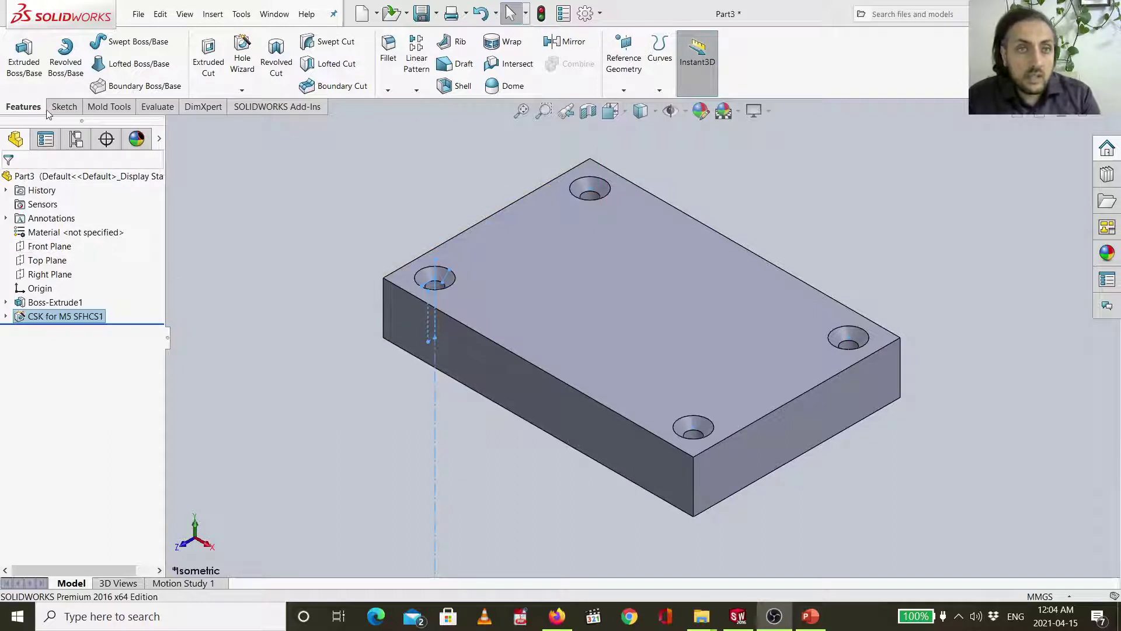
click(611, 89)
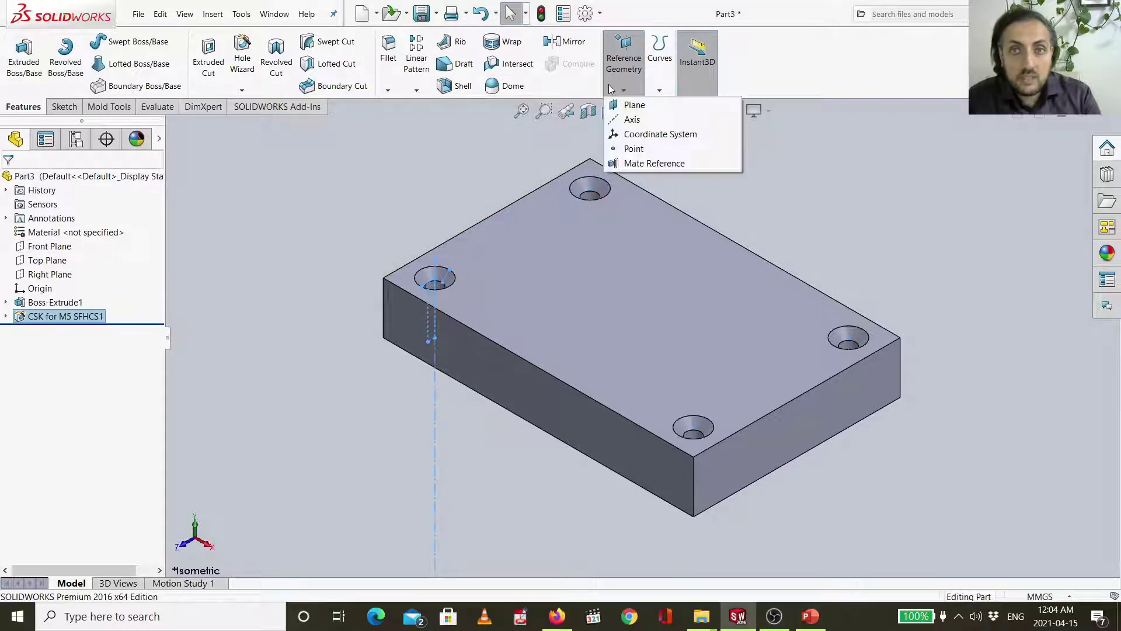
click(471, 356)
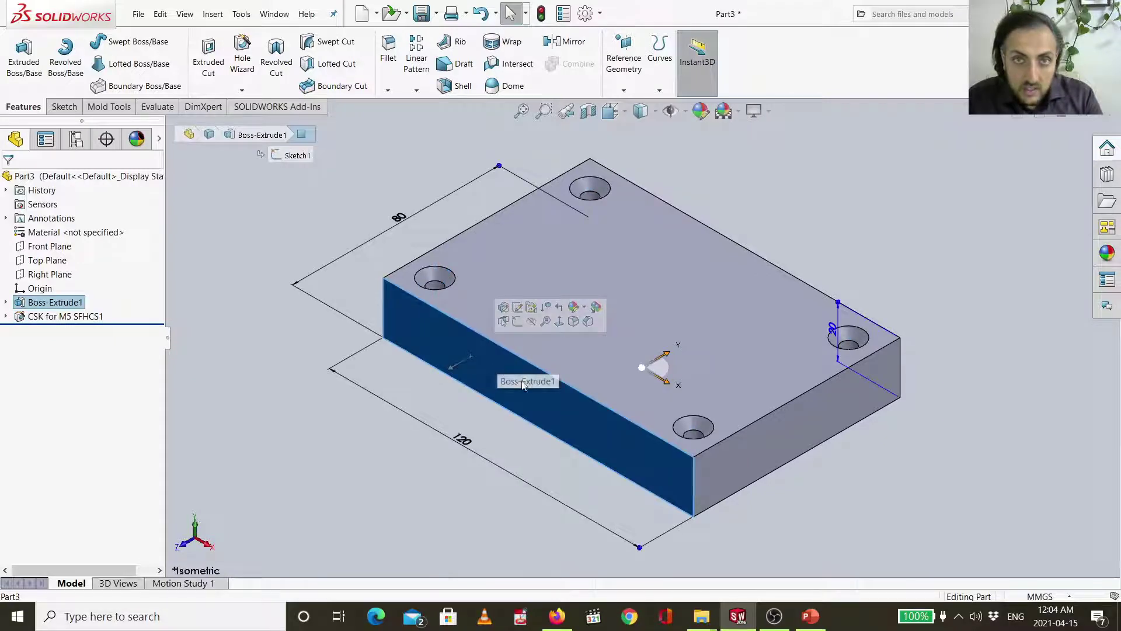
click(622, 81)
click(622, 81)
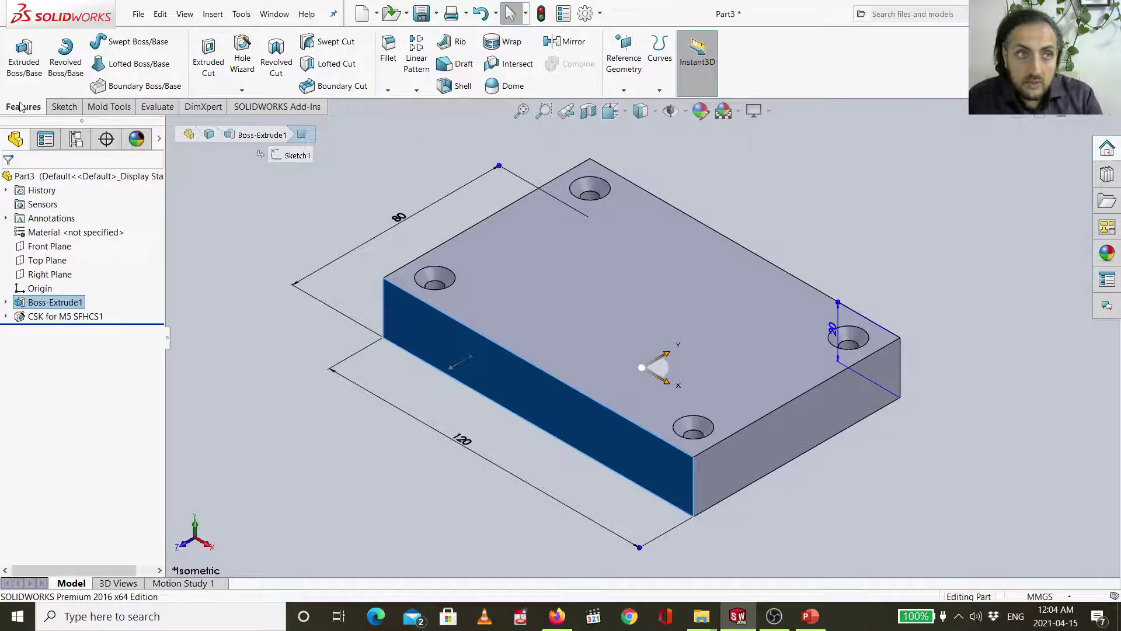
click(626, 82)
click(635, 107)
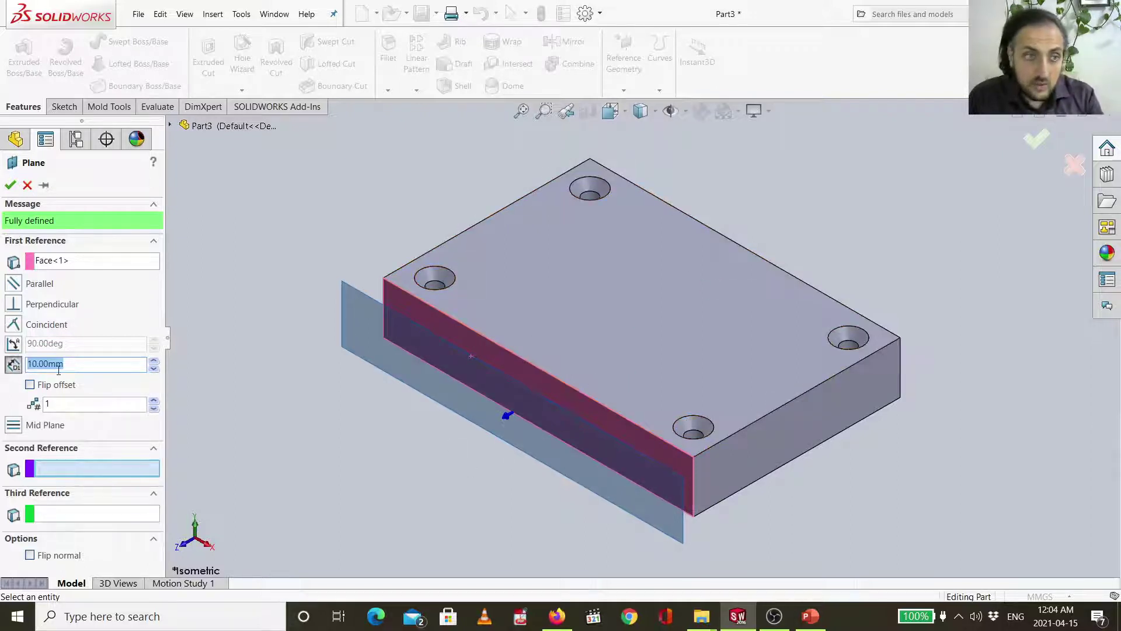
text(40)
key(Return)
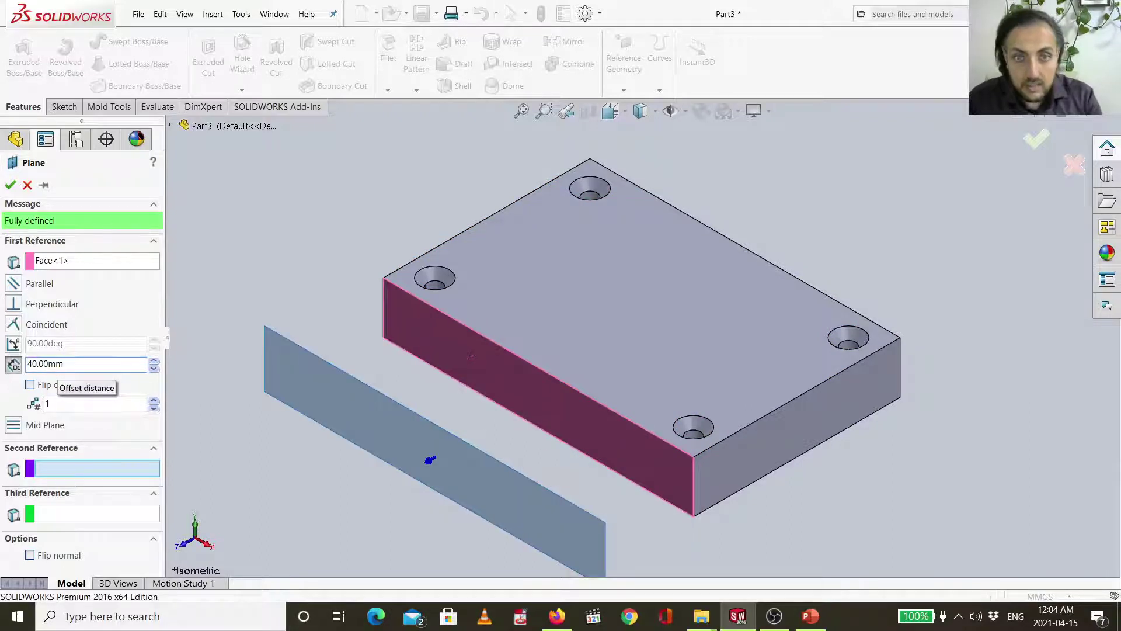
click(30, 385)
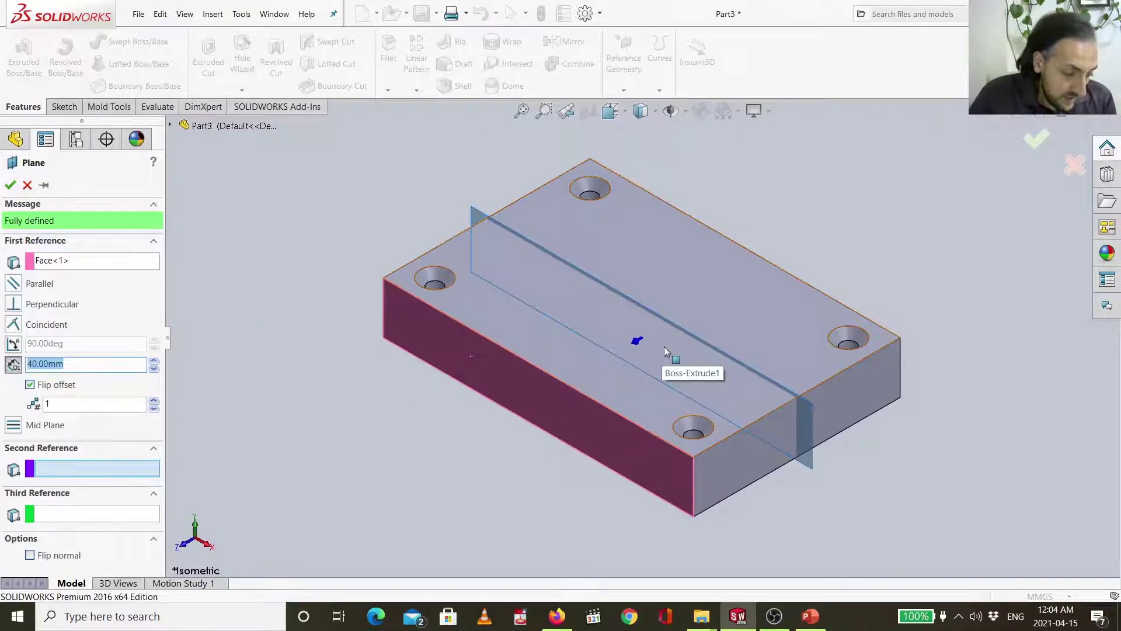
click(1046, 138)
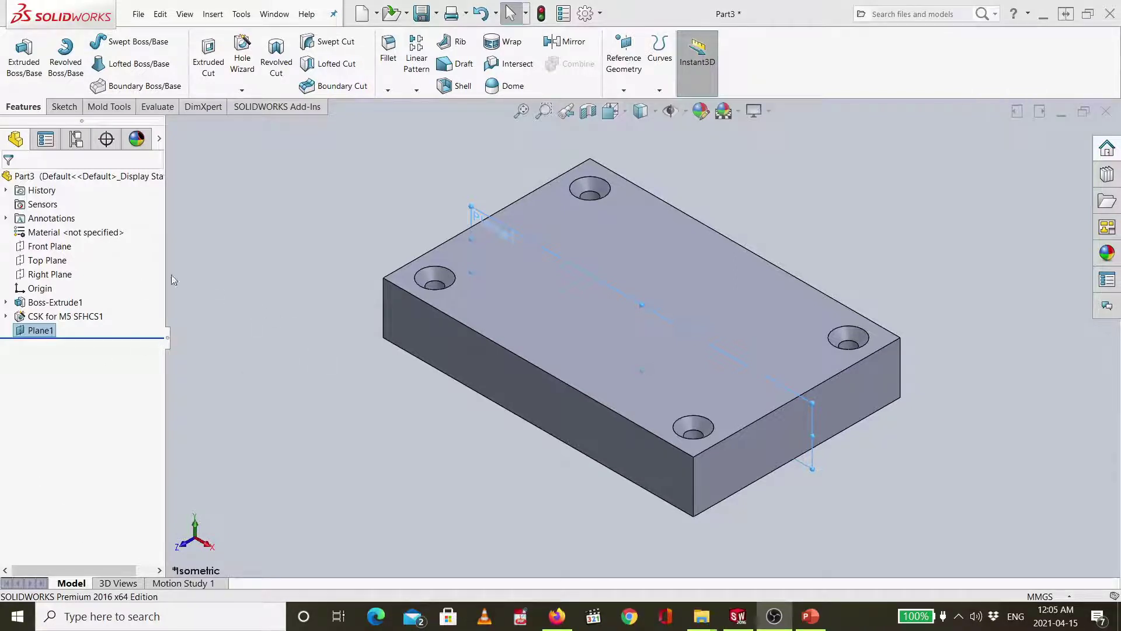
Open a sketch on the new reference plane and view it straight on
right_click(34, 332)
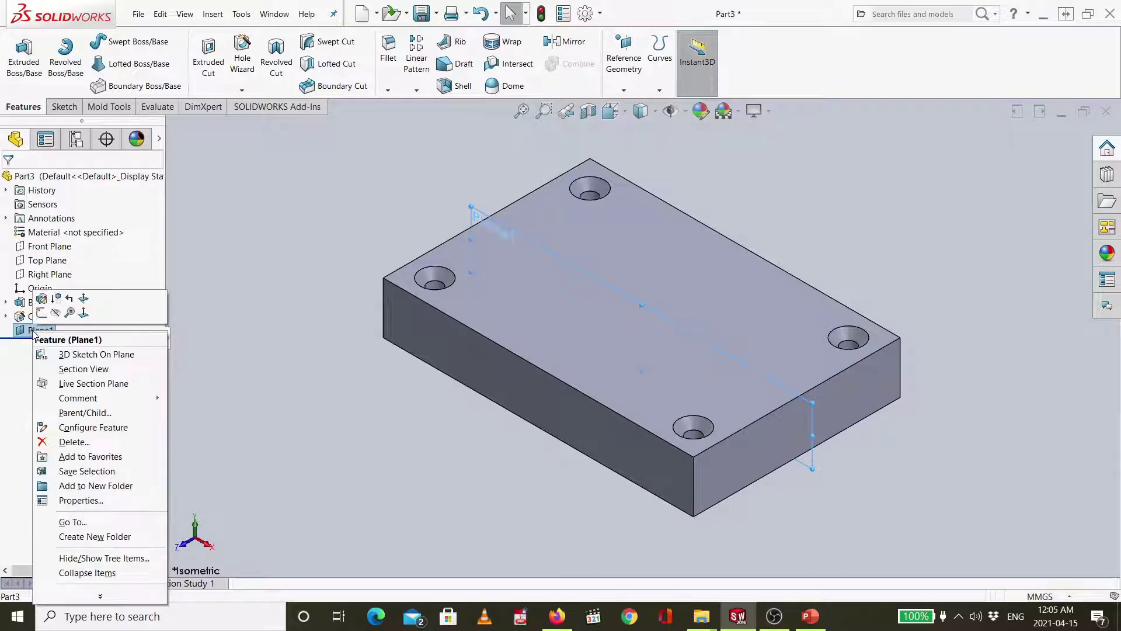
click(41, 313)
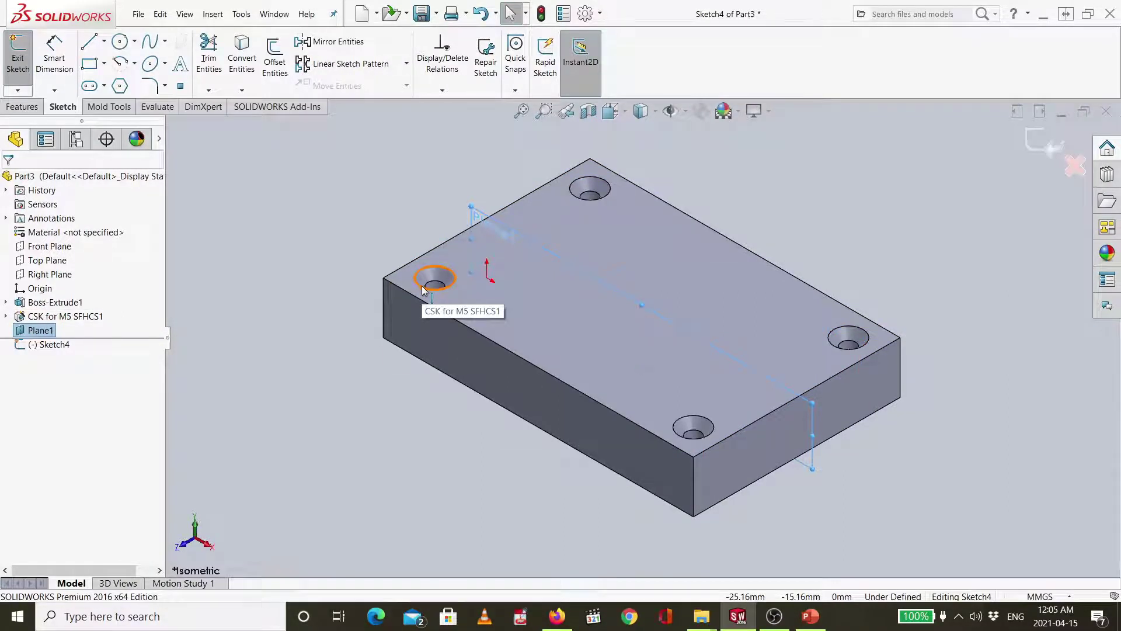
key(ctrl+8)
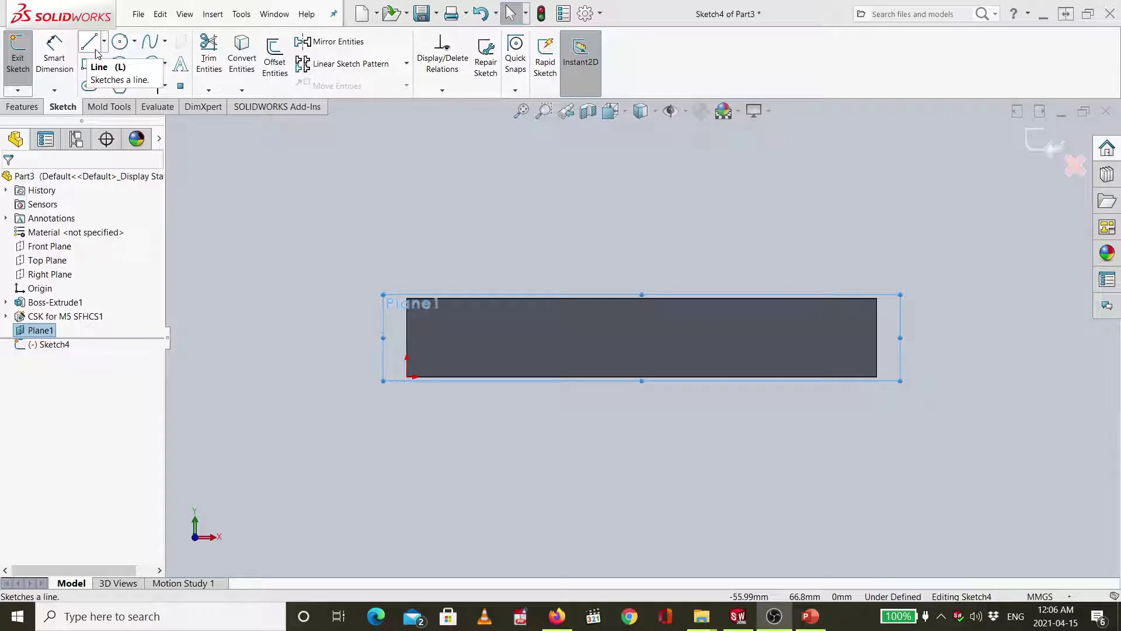
click(31, 108)
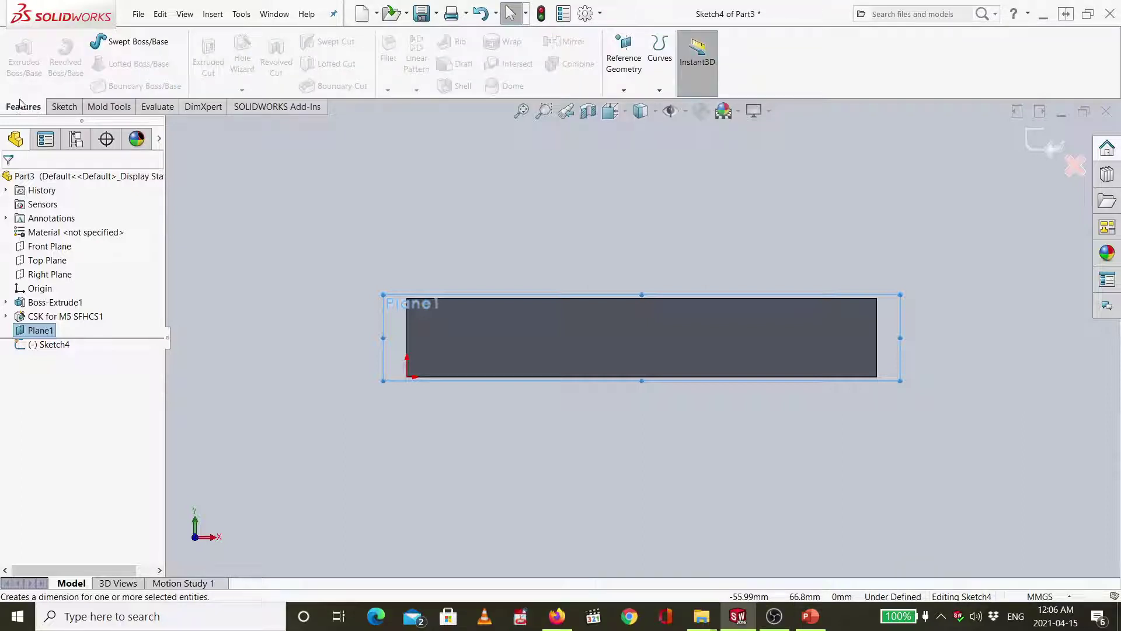
click(124, 50)
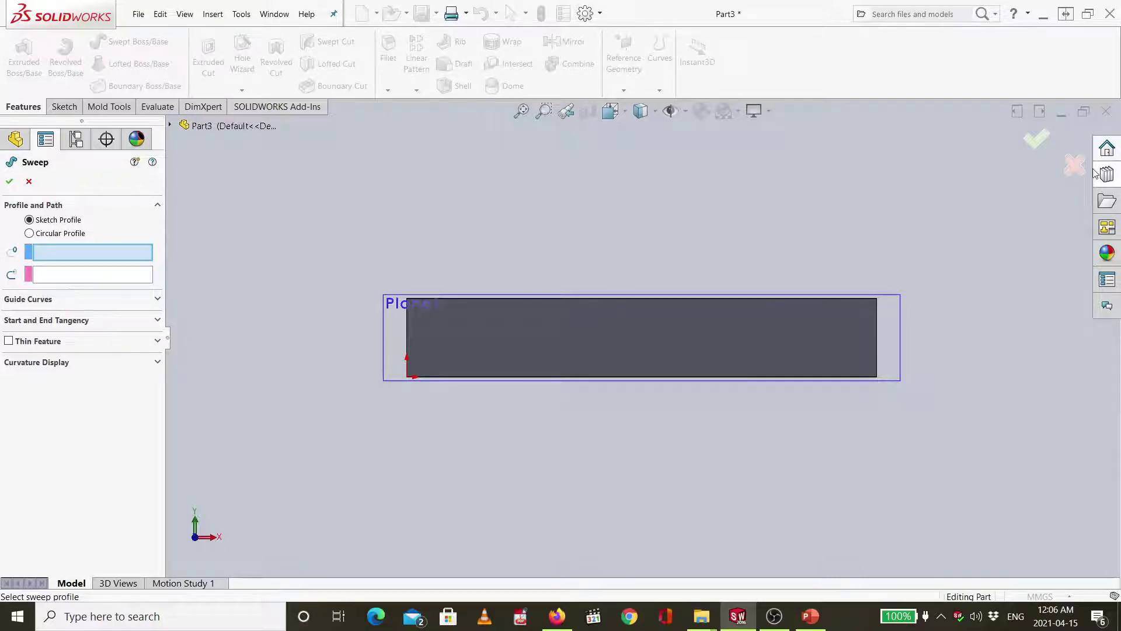
click(1073, 169)
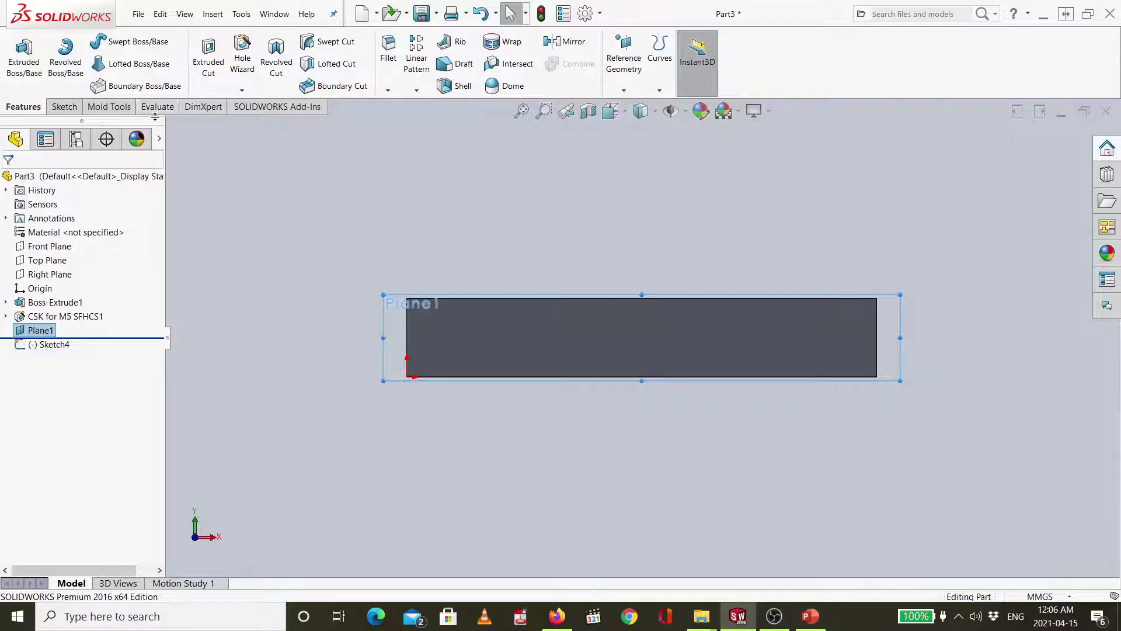
In a new sketch on the reference plane, draw a line about 61 mm up from the block's bottom-edge midpoint, then about 48 mm horizontally right
click(63, 106)
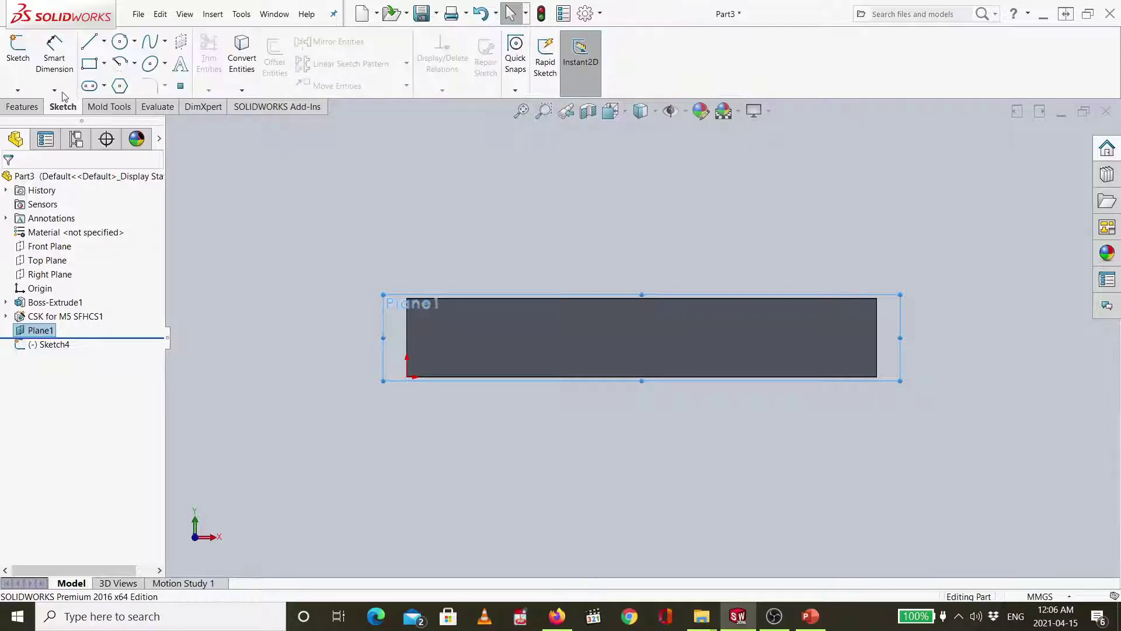
click(93, 46)
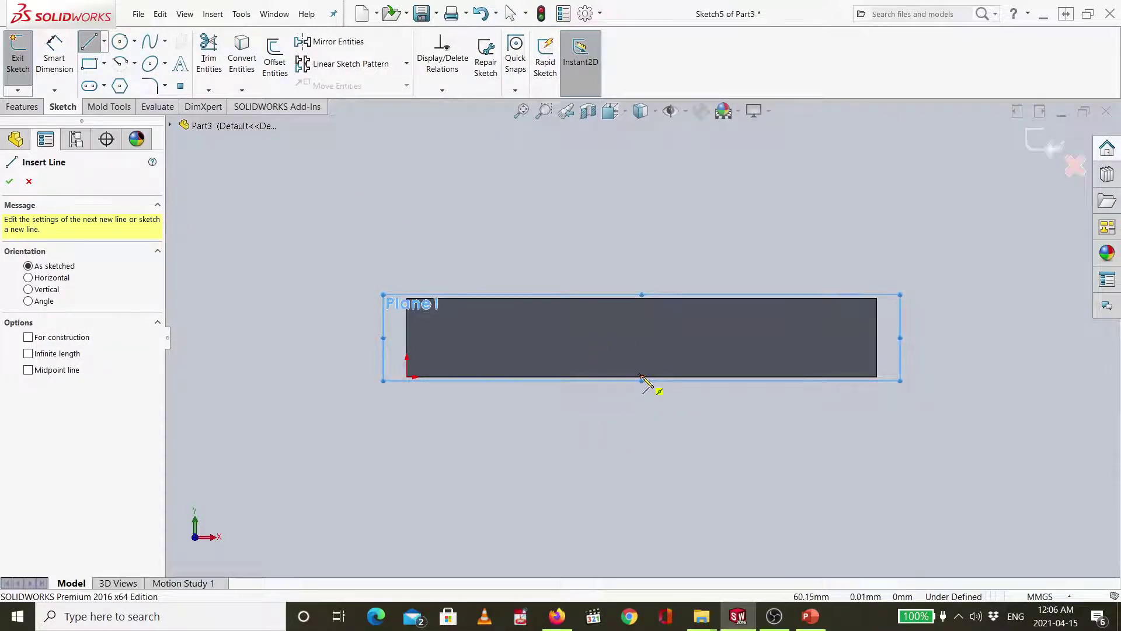
scroll(643, 378, down, 4)
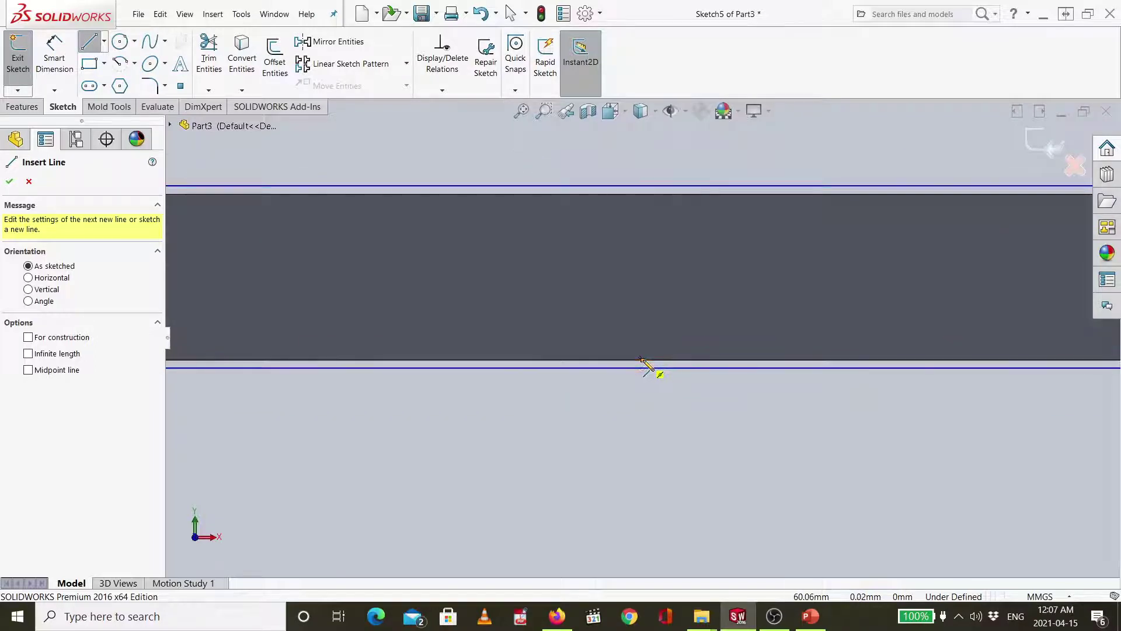
click(641, 359)
scroll(647, 187, up, 4)
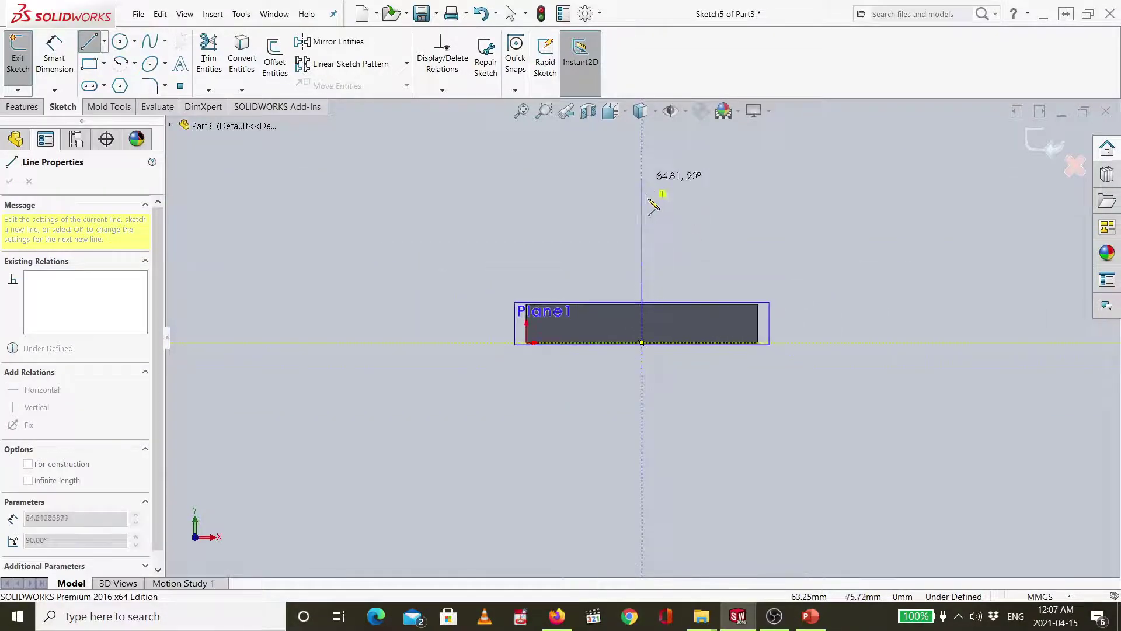
click(643, 224)
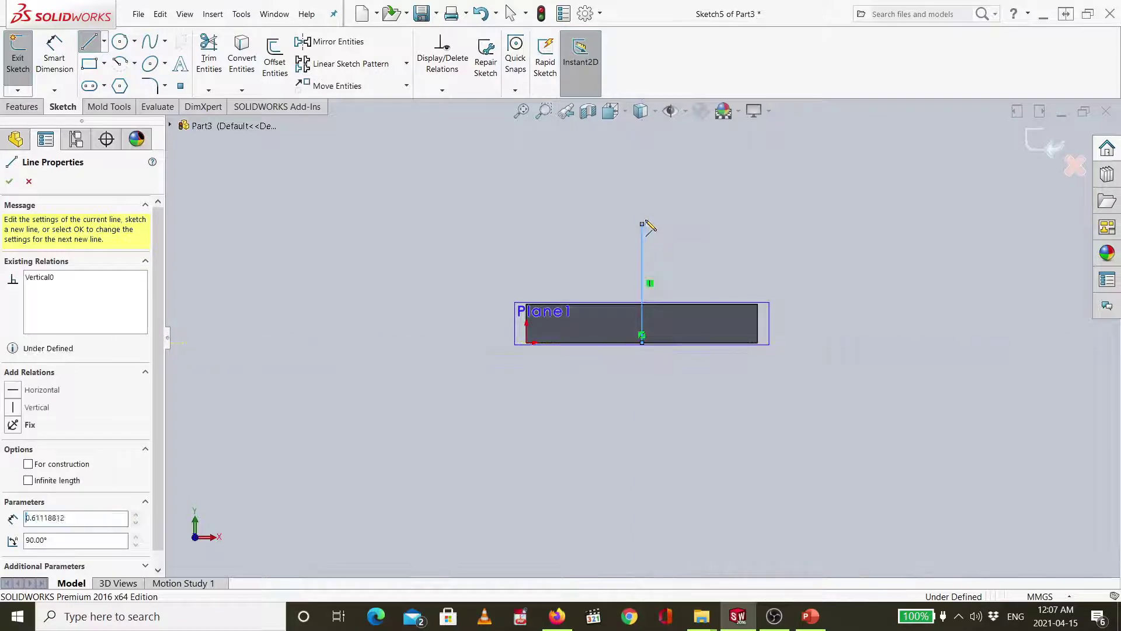
click(737, 224)
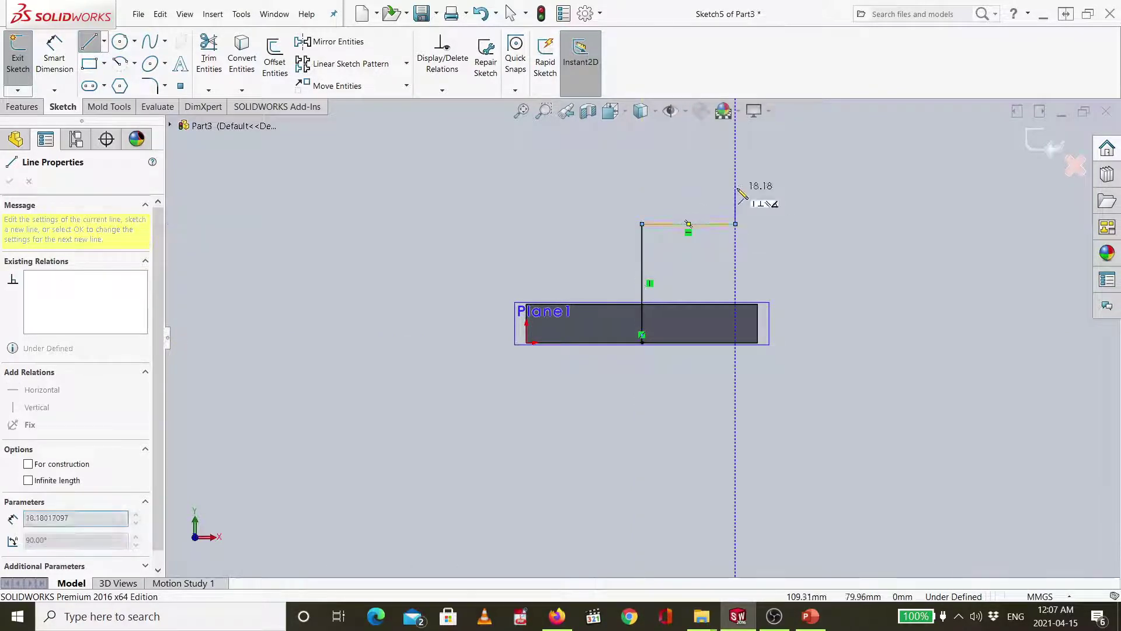
key(Escape)
key(Escape)
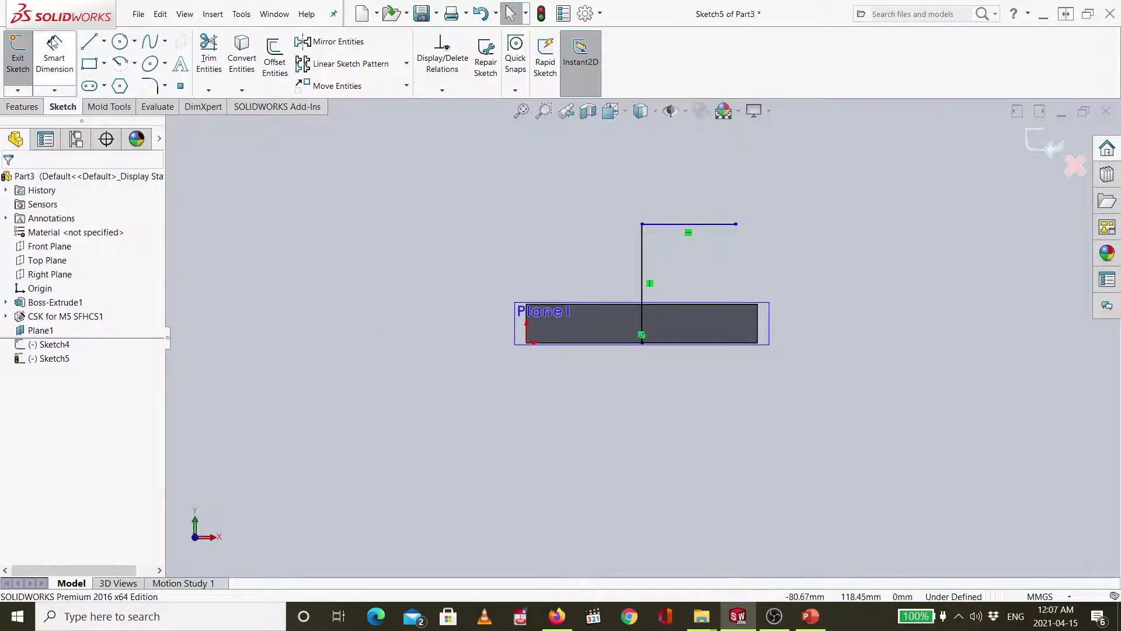
Dimension the vertical path line to a length of 100 mm
click(54, 59)
click(642, 257)
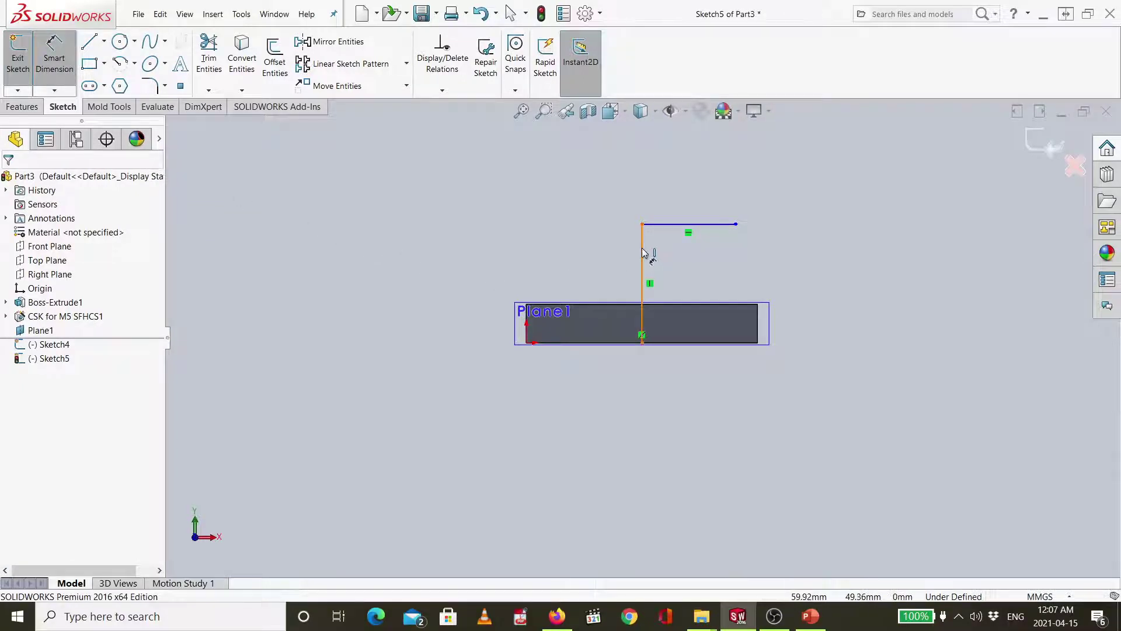
click(471, 242)
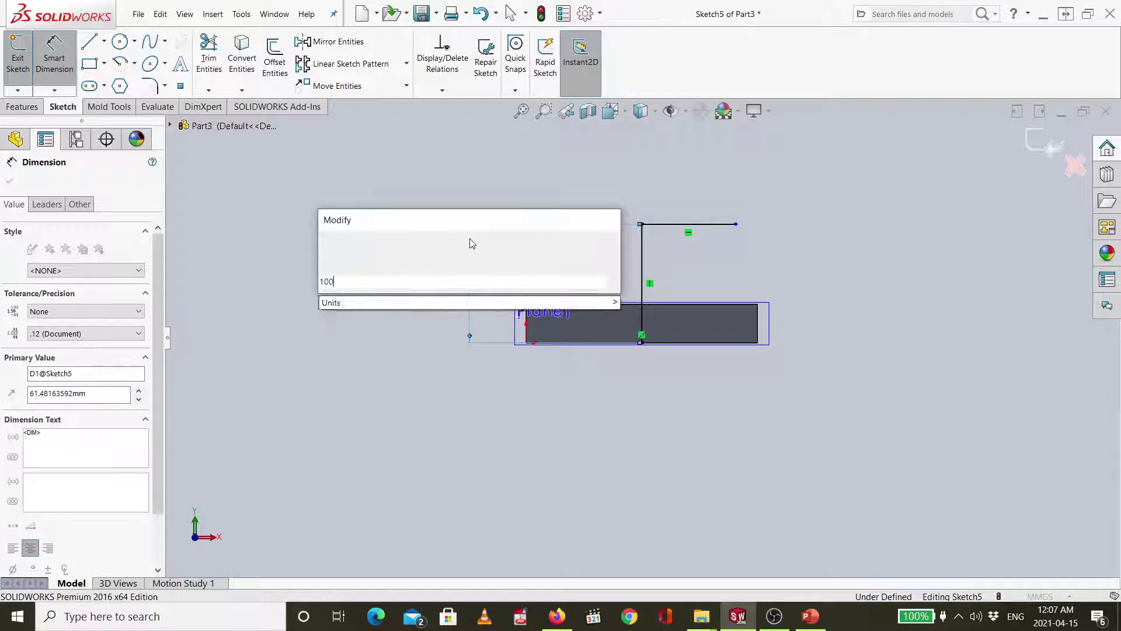
key(Return)
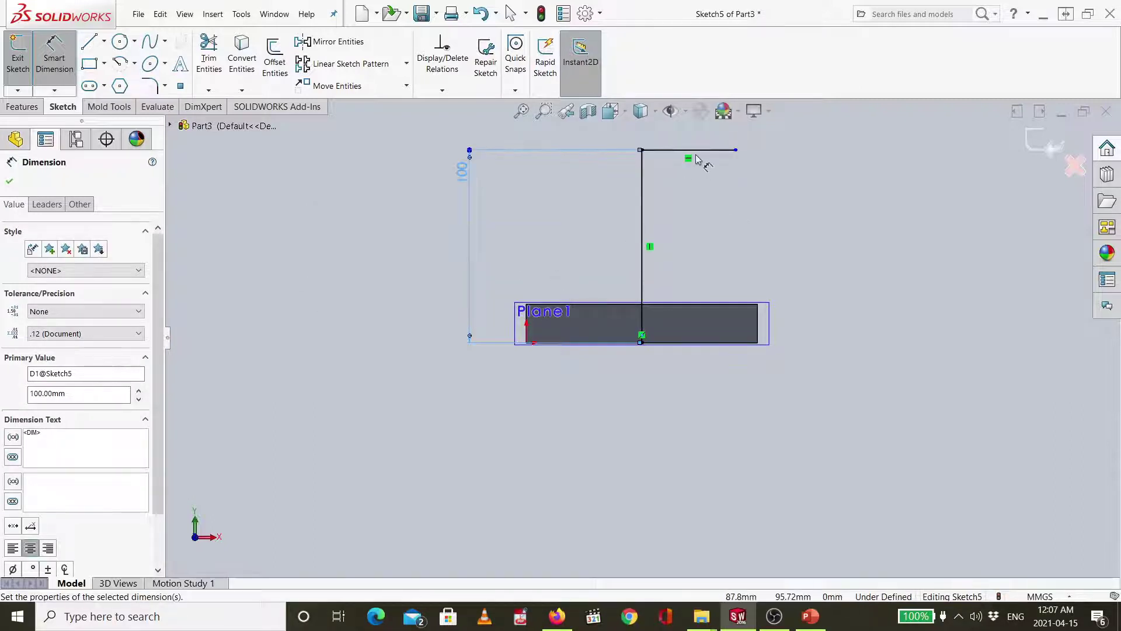
Dimension the horizontal path line to a length of 60 mm
click(724, 149)
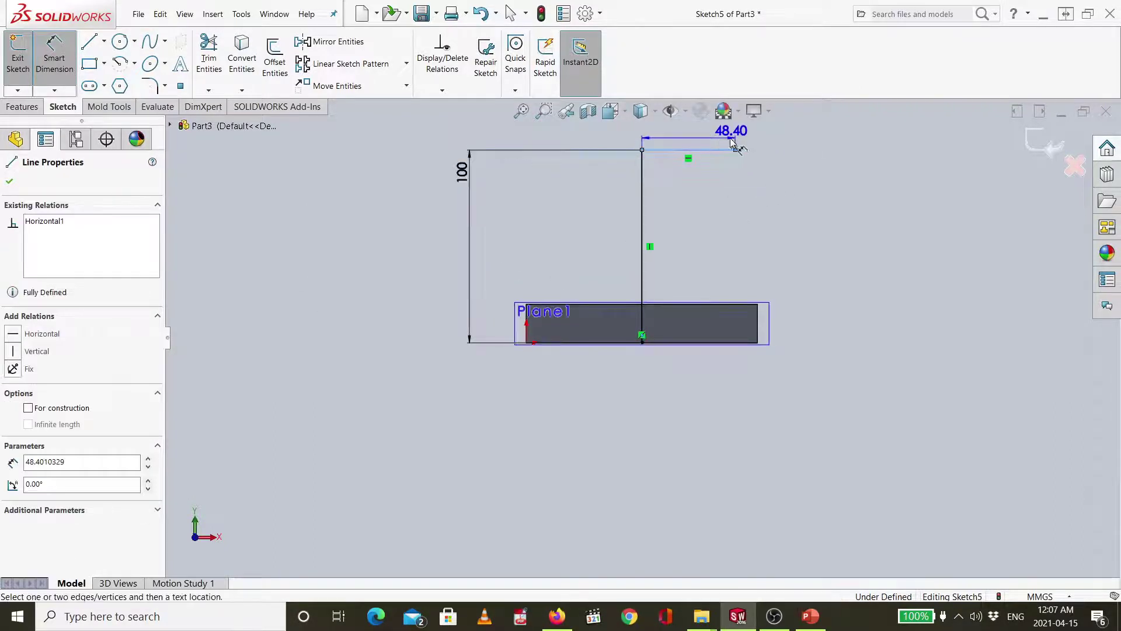
click(718, 141)
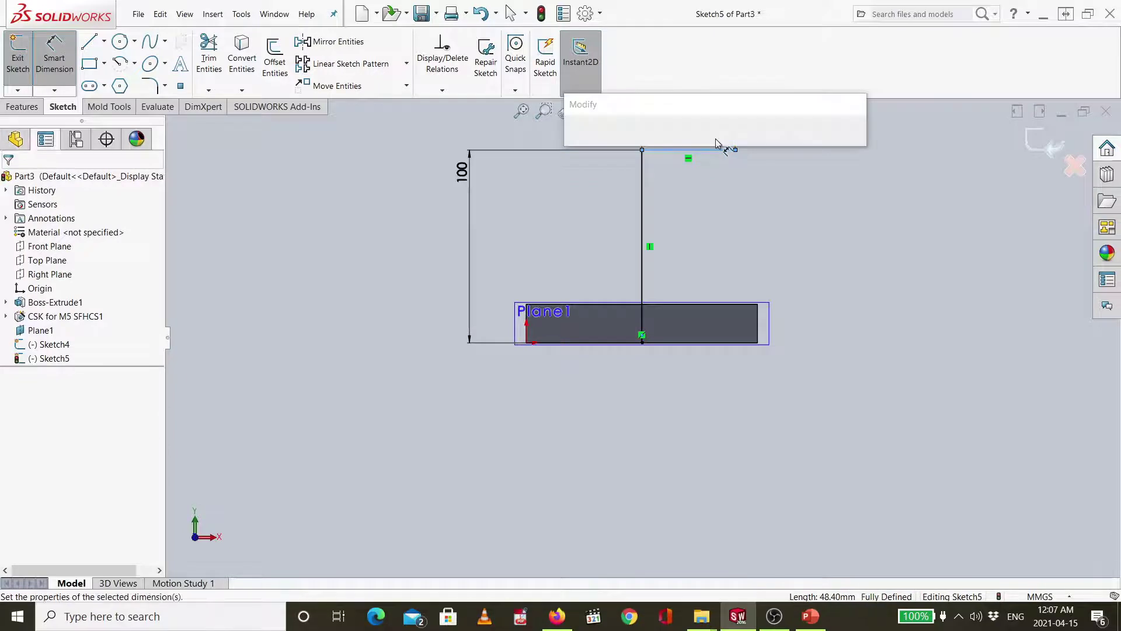
key(Return)
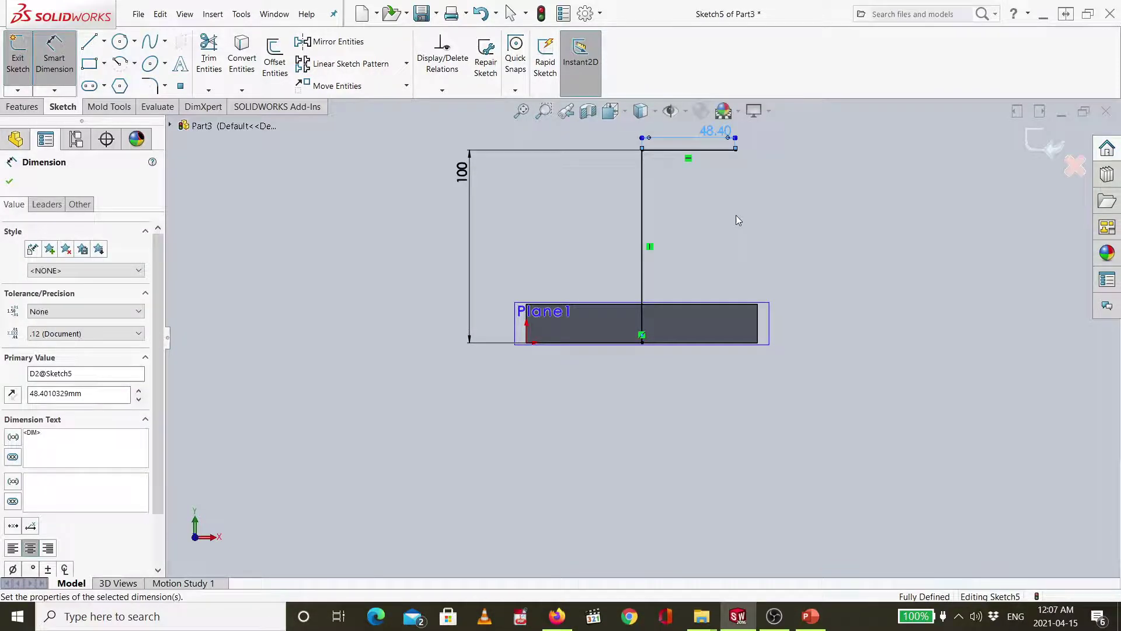
key(f)
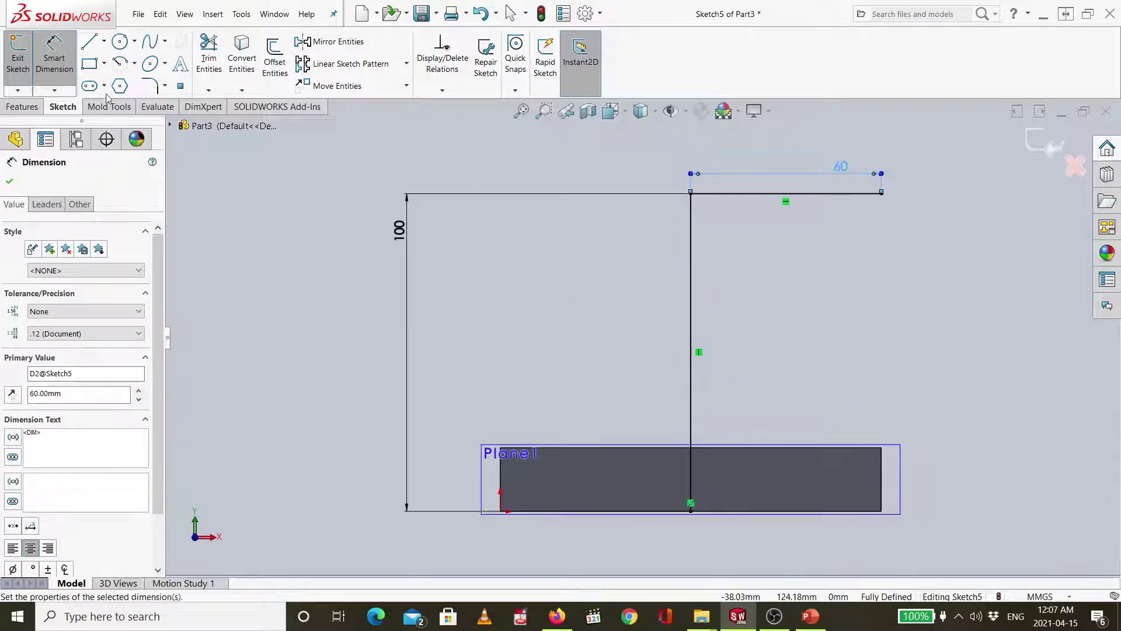
Round the corner between the vertical and horizontal path lines with a 40 mm sketch fillet and exit the sketch
click(157, 86)
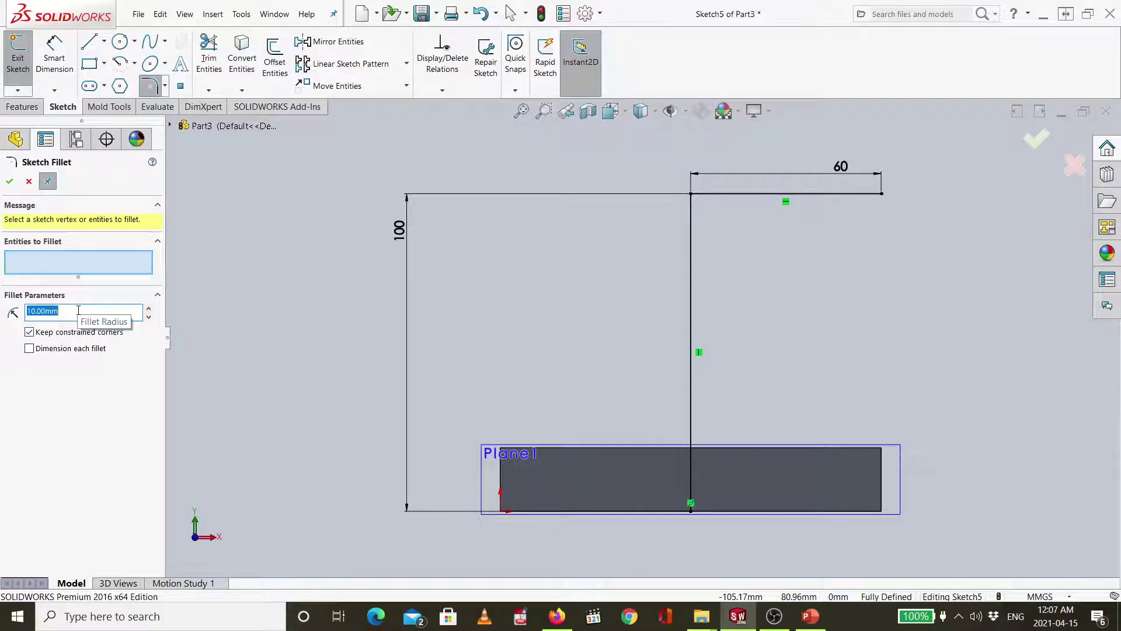
text(4)
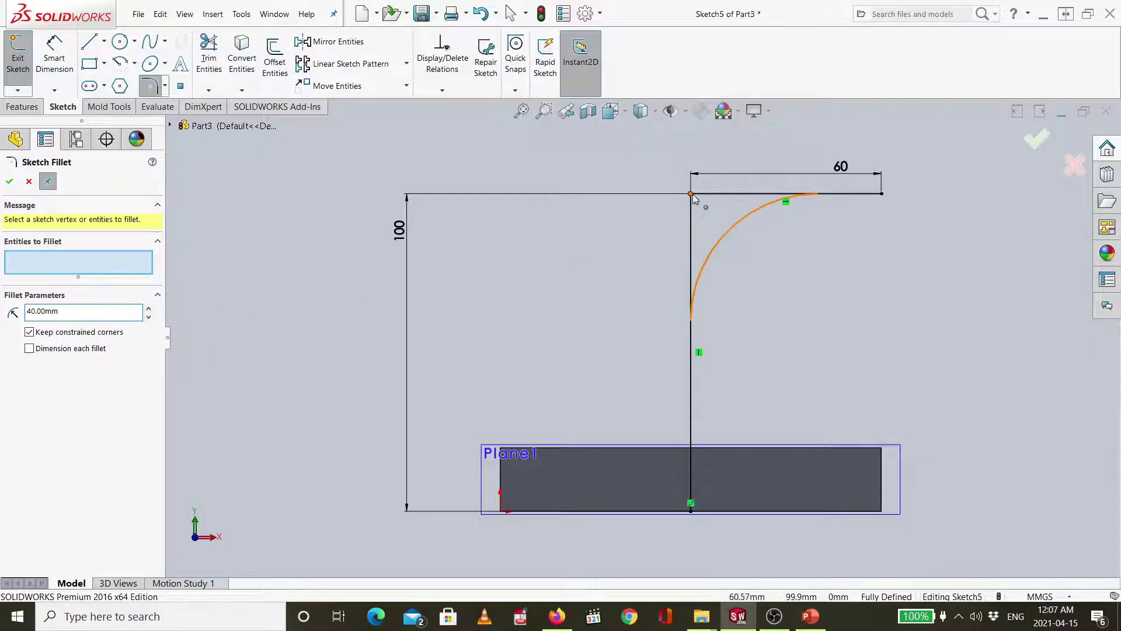
click(699, 211)
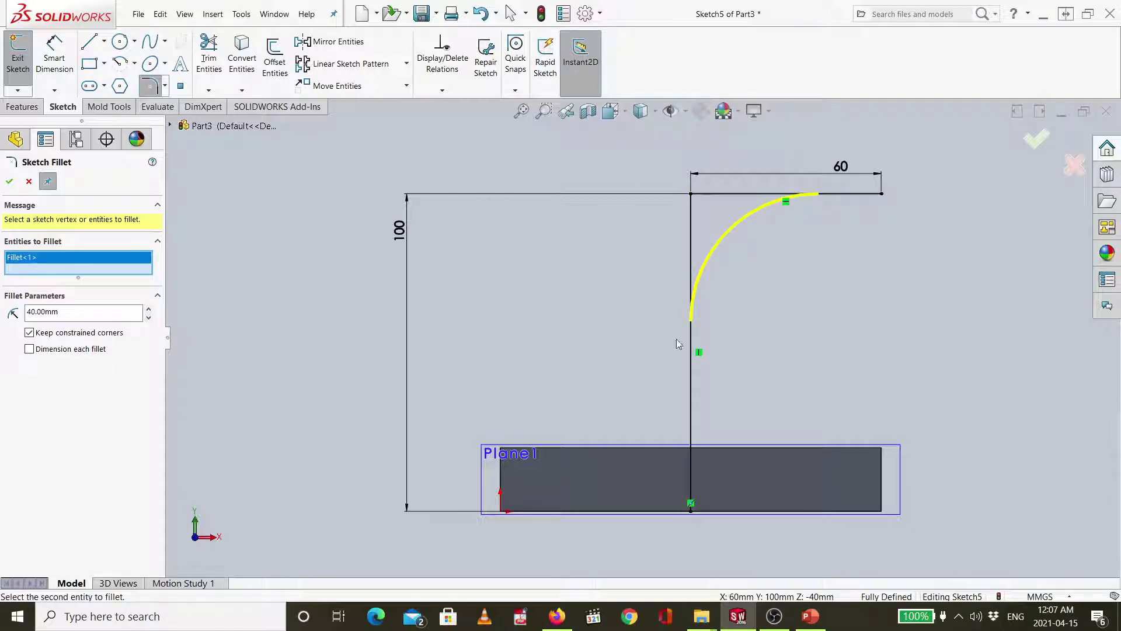
click(1033, 143)
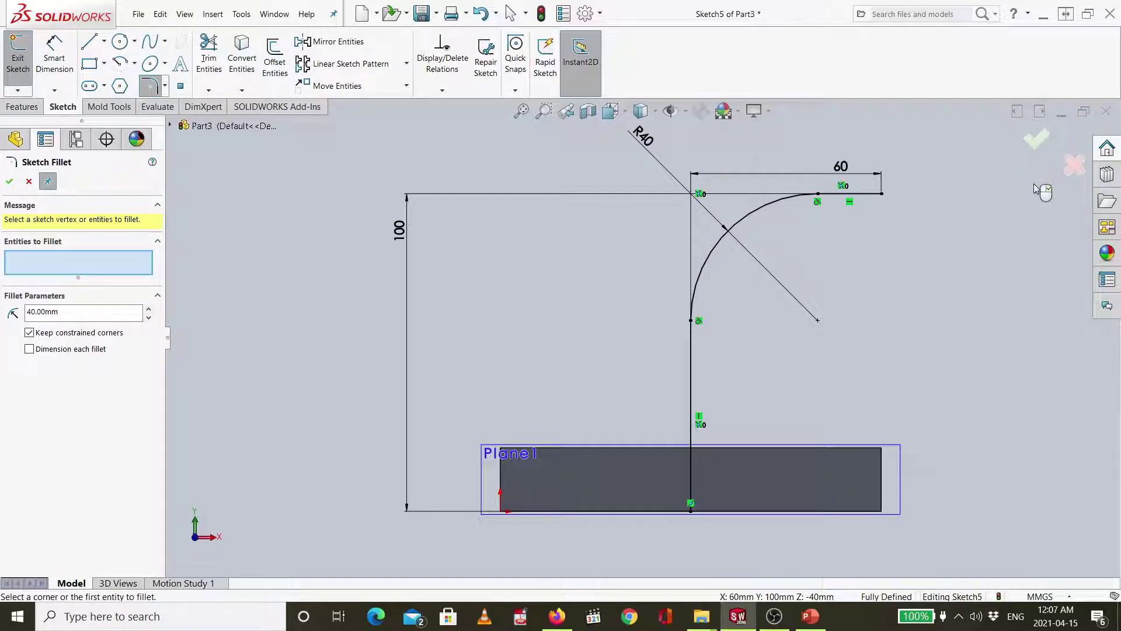
click(1031, 147)
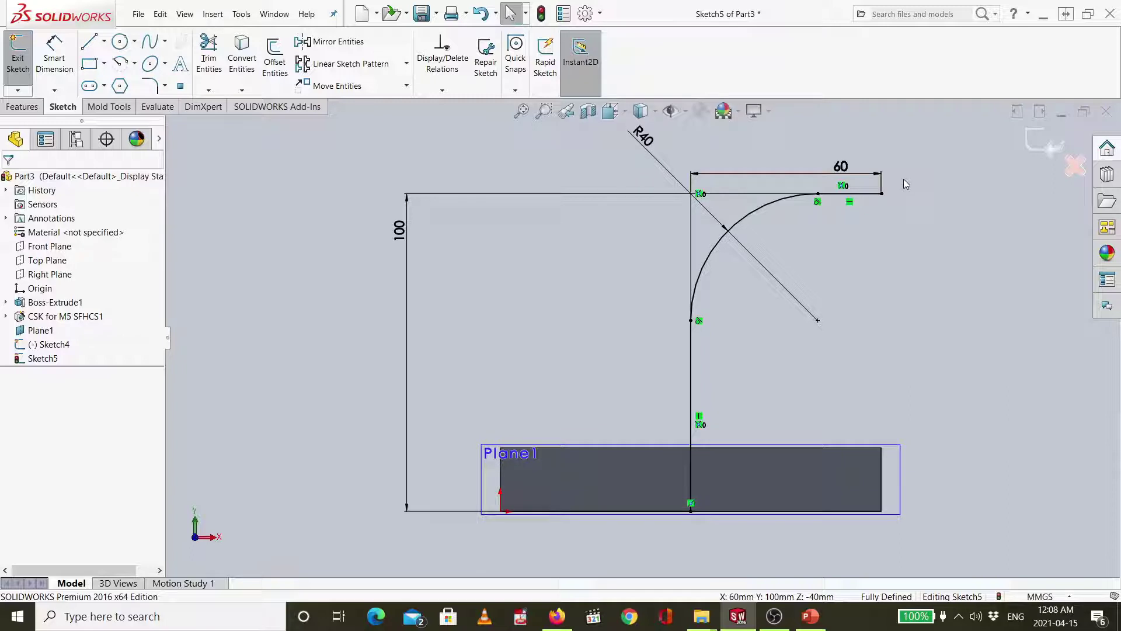
click(1039, 145)
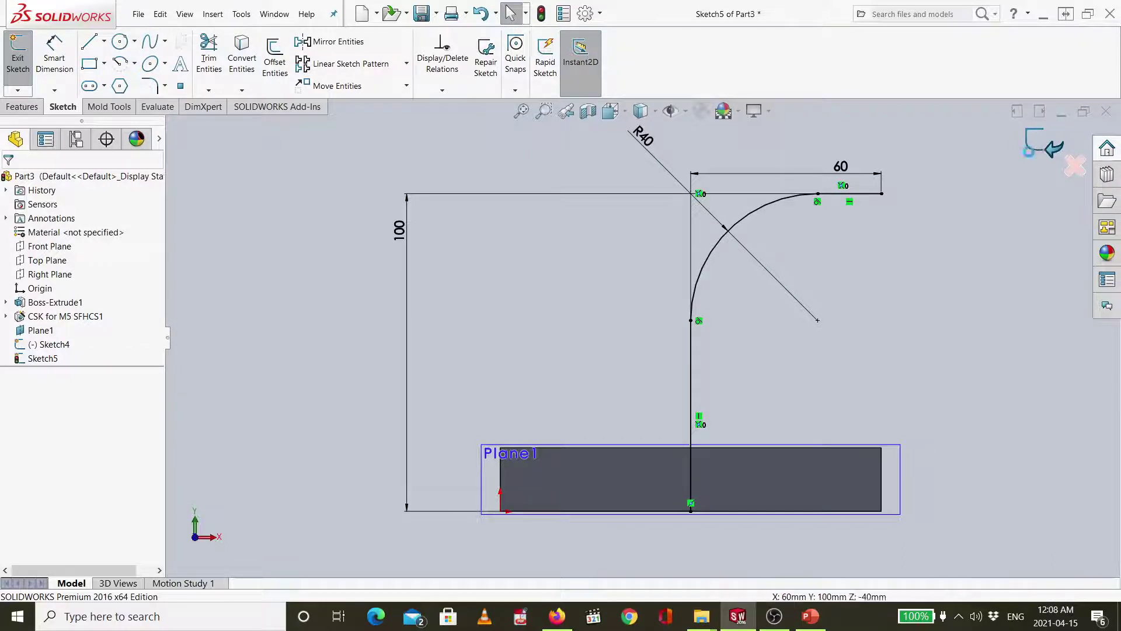
click(39, 348)
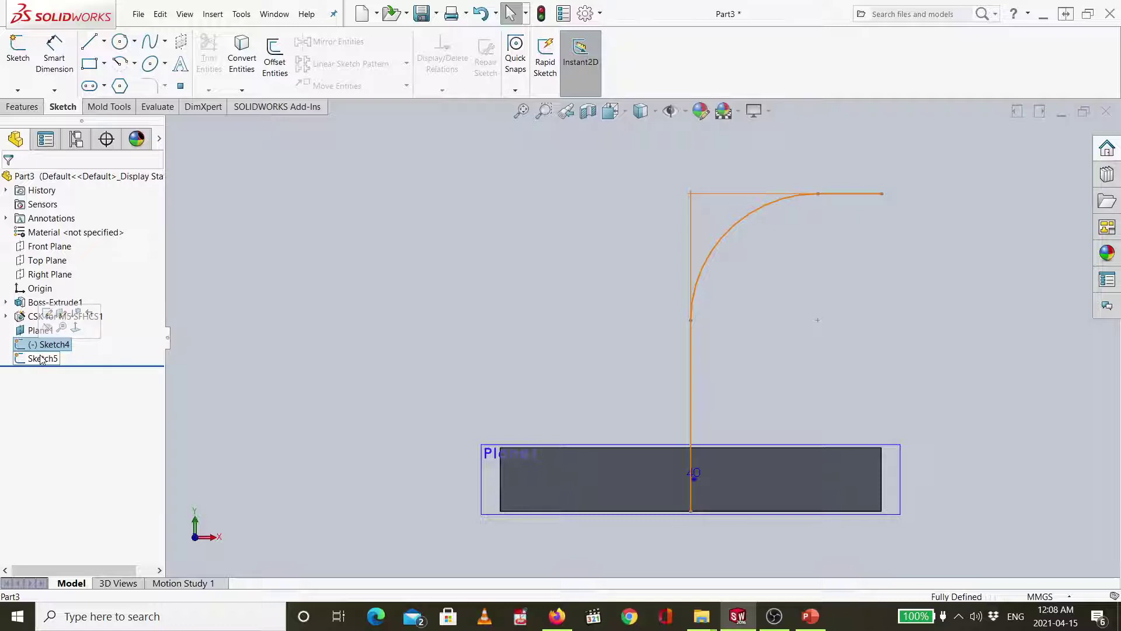
click(41, 358)
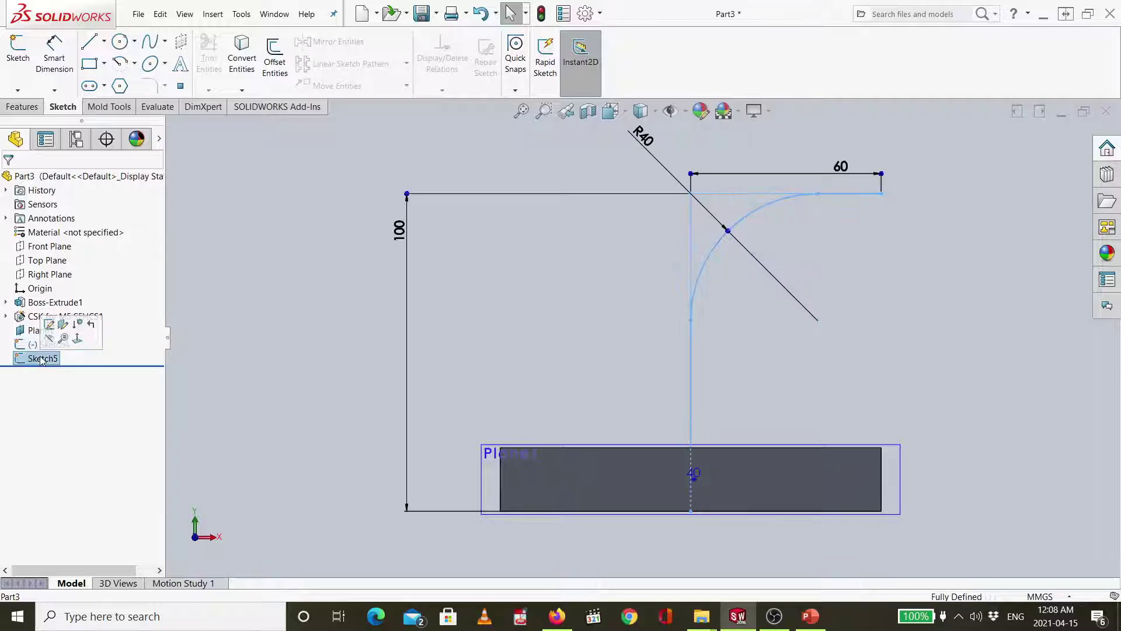
click(33, 345)
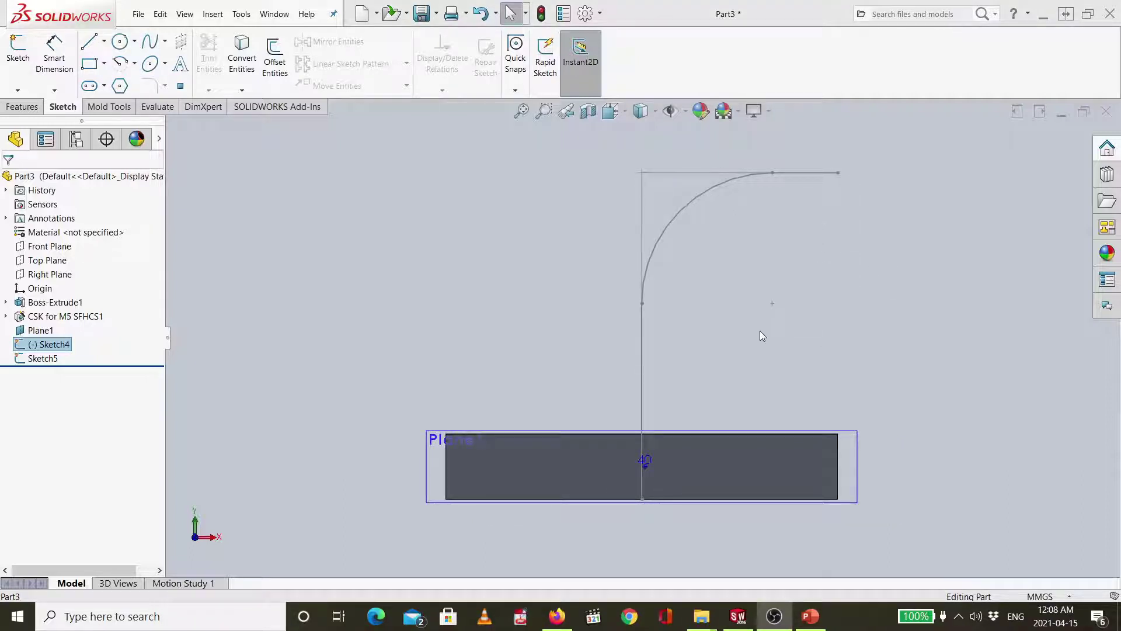
Create a reference plane through the free end point of the sweep path, perpendicular to the path's horizontal line
mouse_move(785, 251)
middle_down()
mouse_move(688, 247)
mouse_move(862, 332)
mouse_move(774, 286)
middle_up()
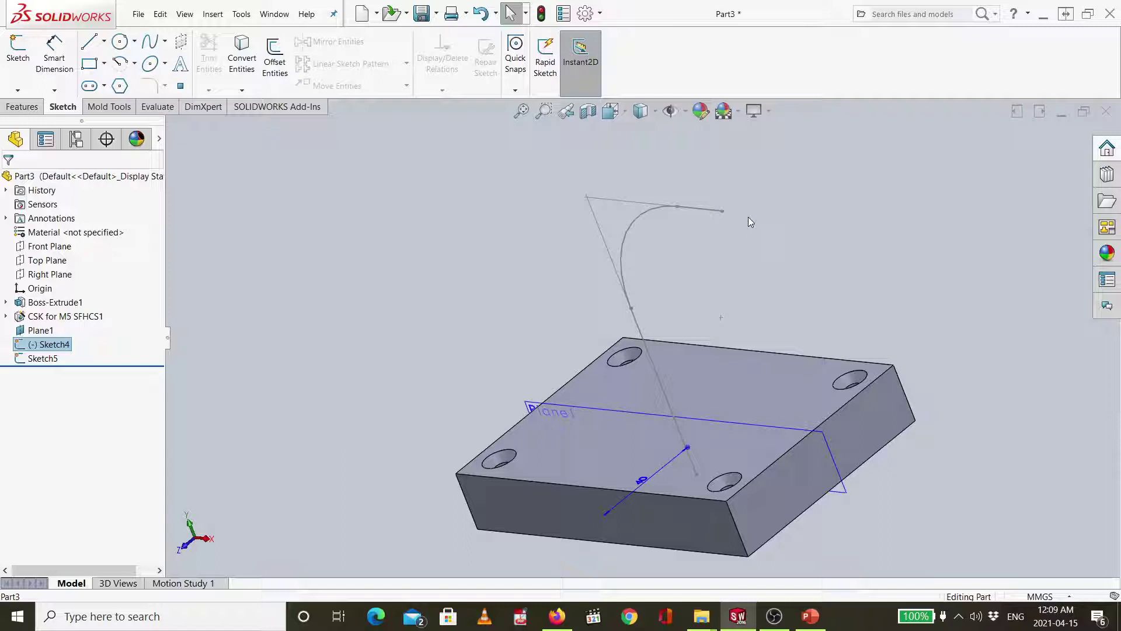
click(724, 213)
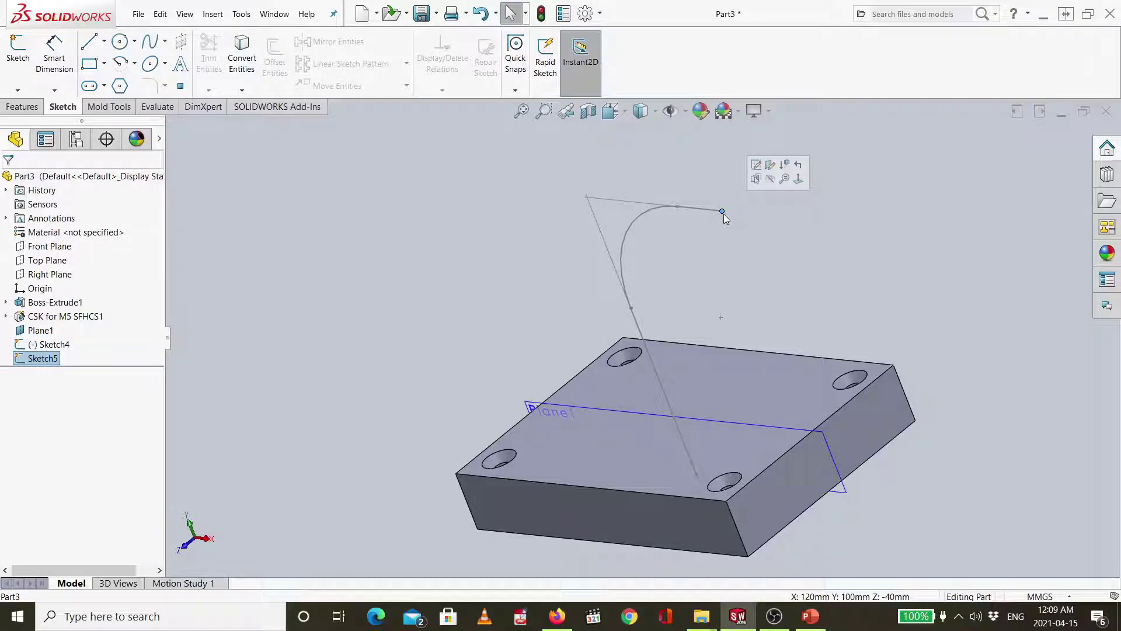
click(23, 107)
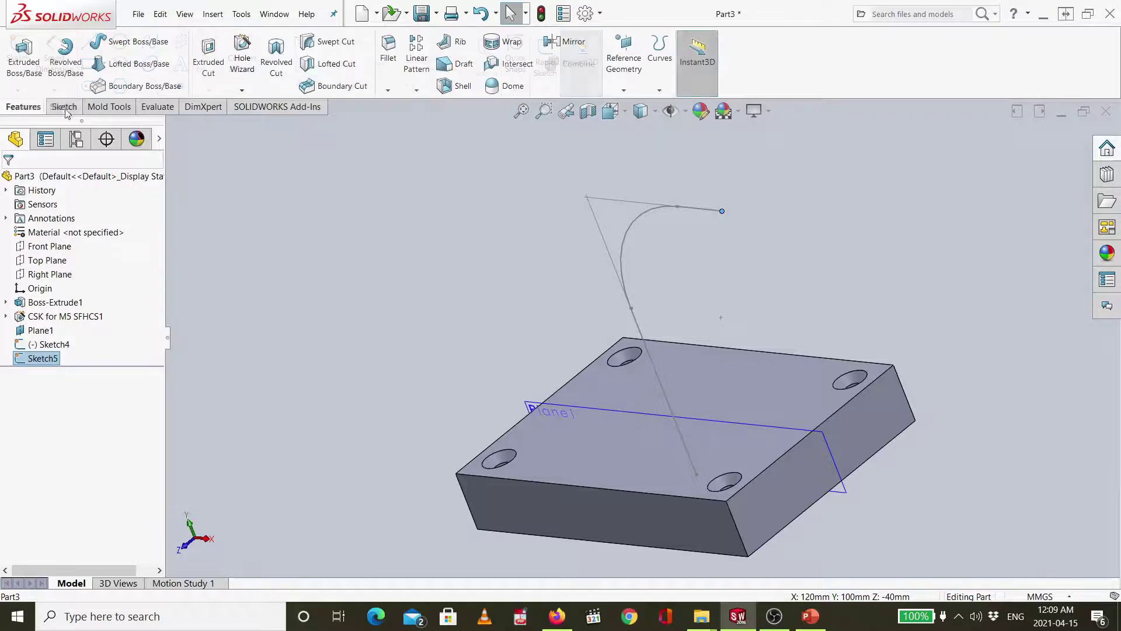
click(635, 86)
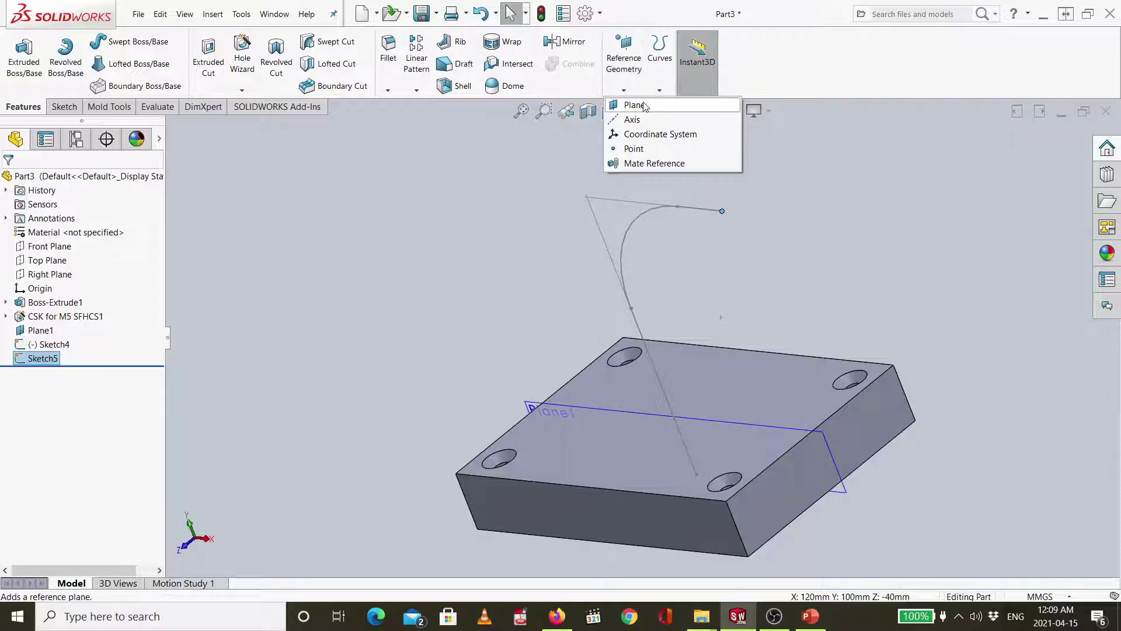
click(634, 104)
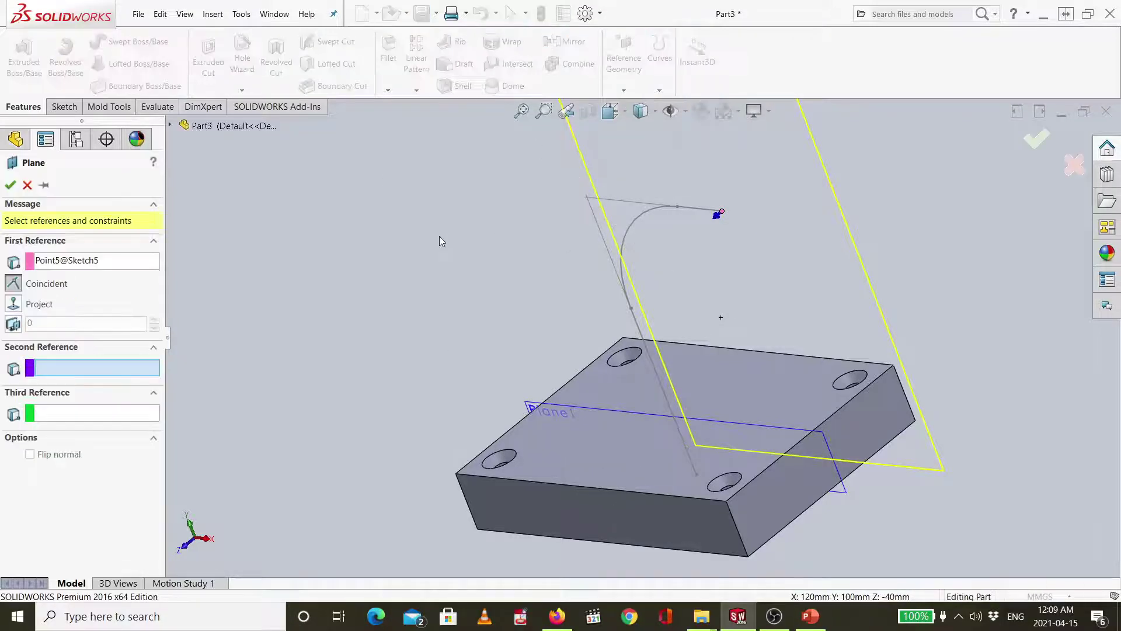
middle_drag(935, 281, 911, 340)
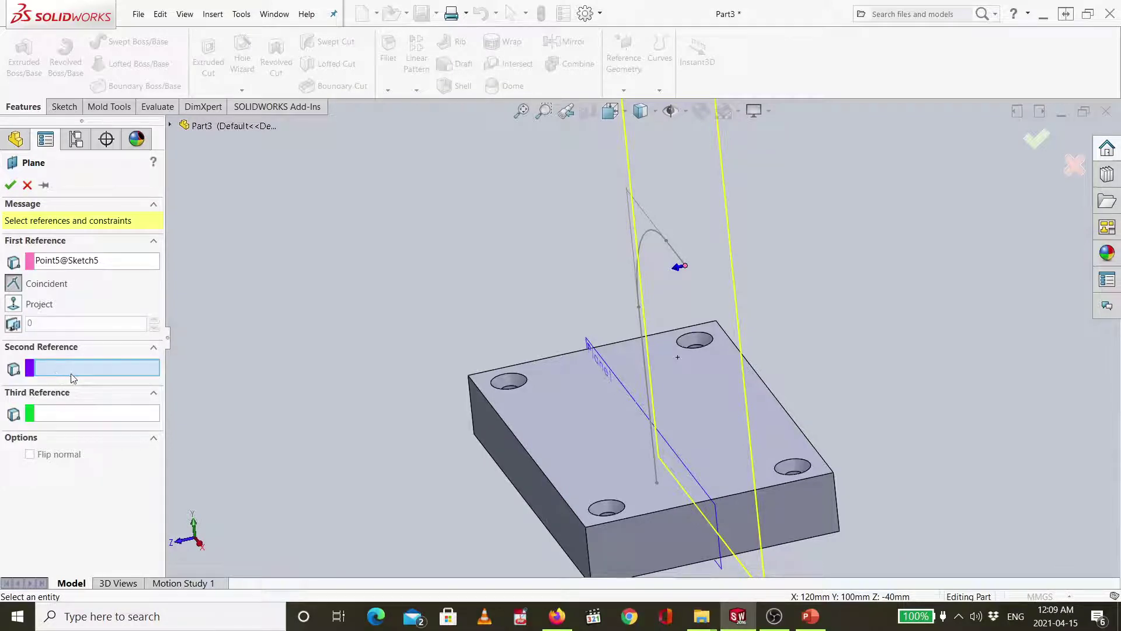
click(675, 255)
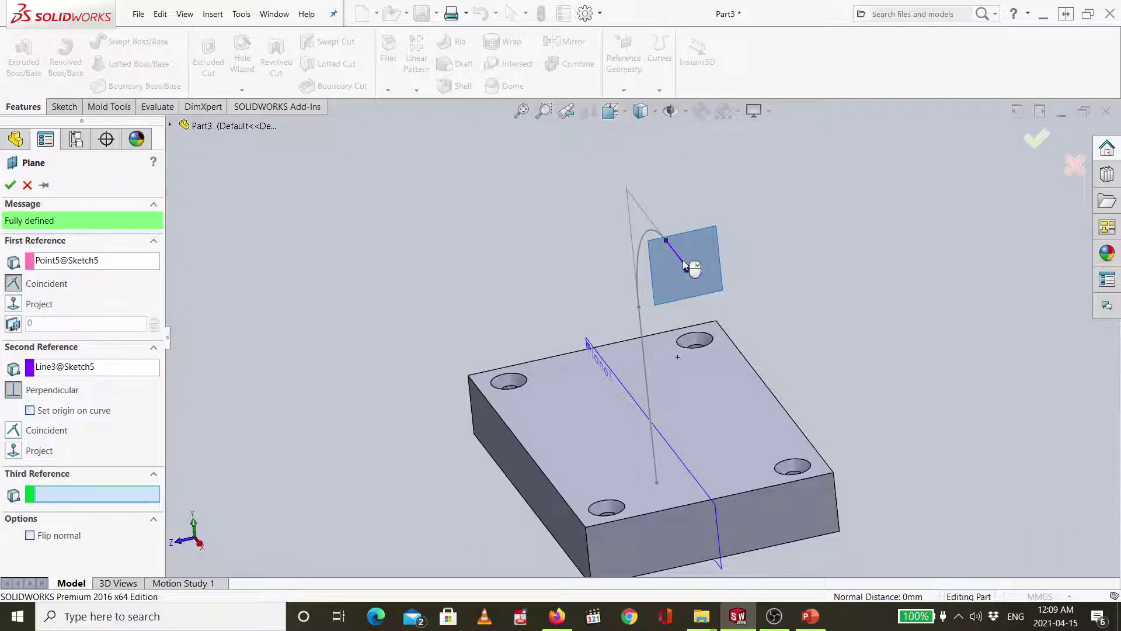
middle_drag(739, 248, 778, 237)
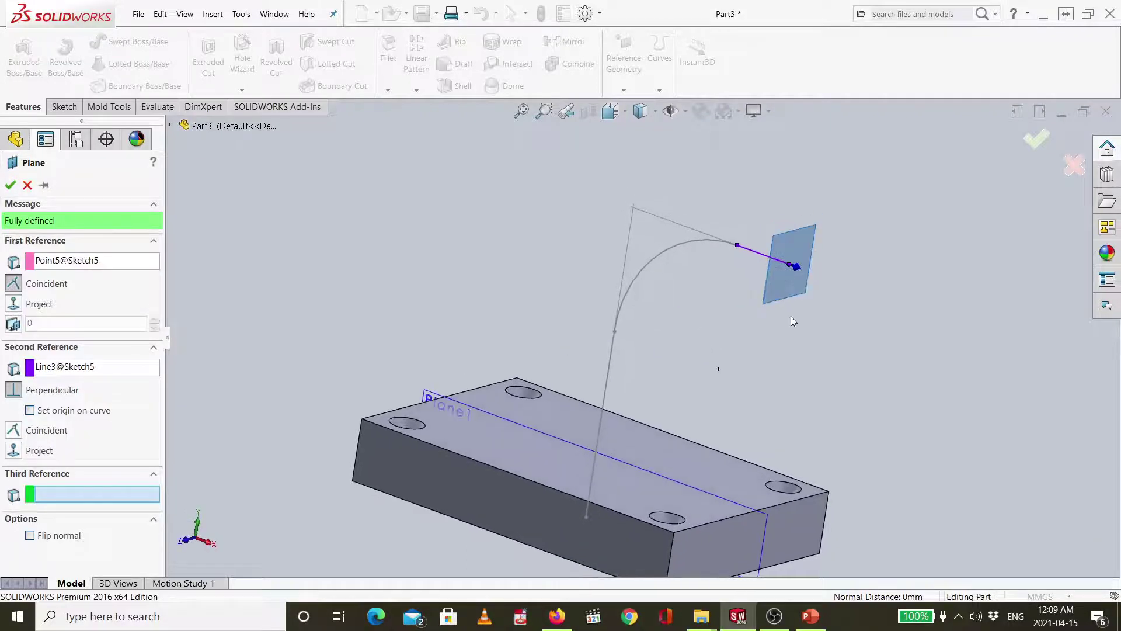
middle_drag(791, 317, 826, 358)
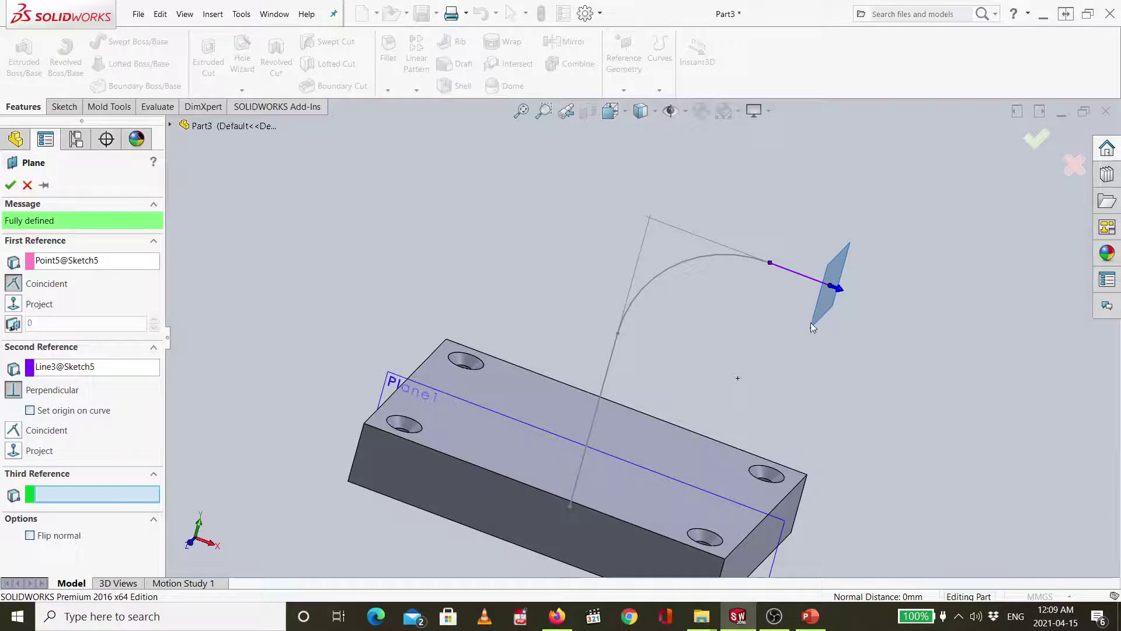
middle_drag(811, 328, 812, 321)
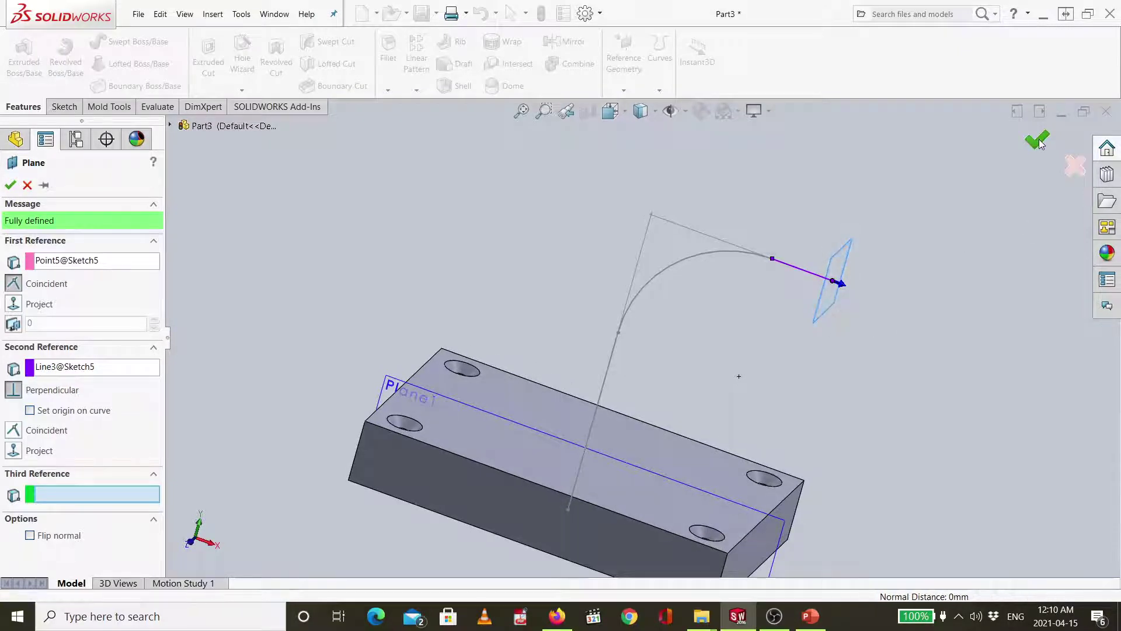
click(1038, 140)
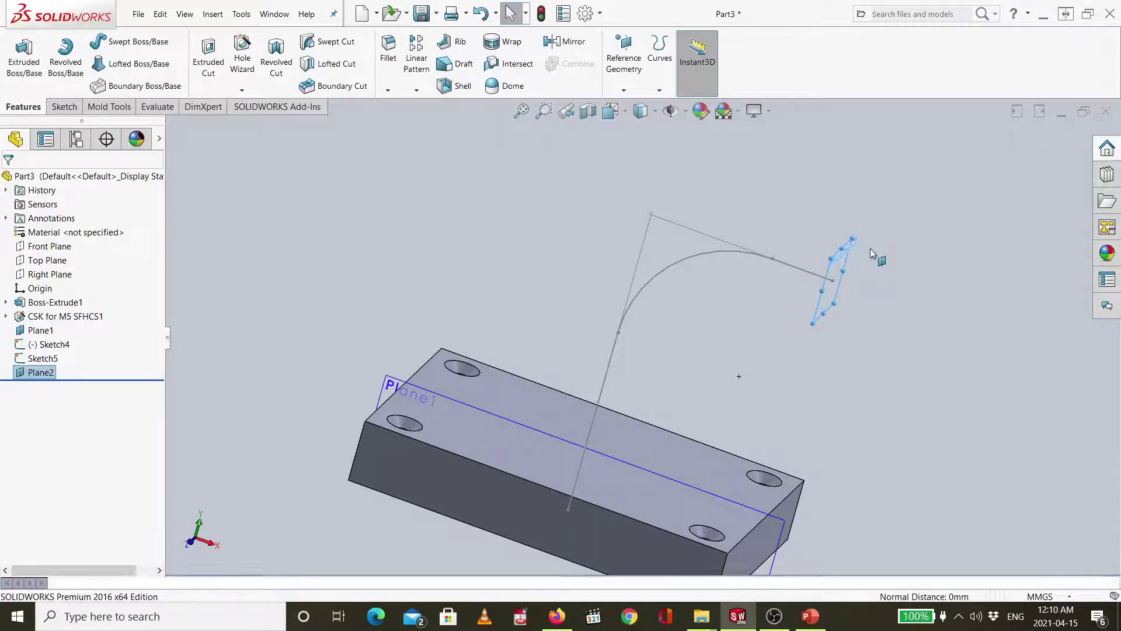
In a new sketch on the plane at the path's end, draw a center rectangle about 52 x 46 mm centred on the path's end point
key(ctrl+7)
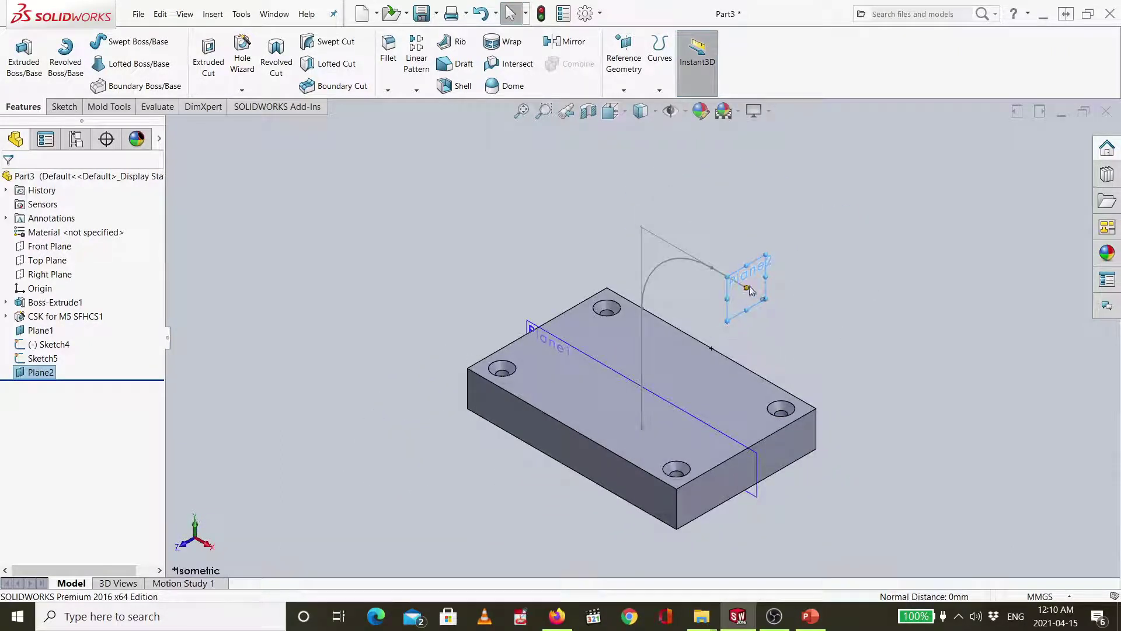
right_click(26, 374)
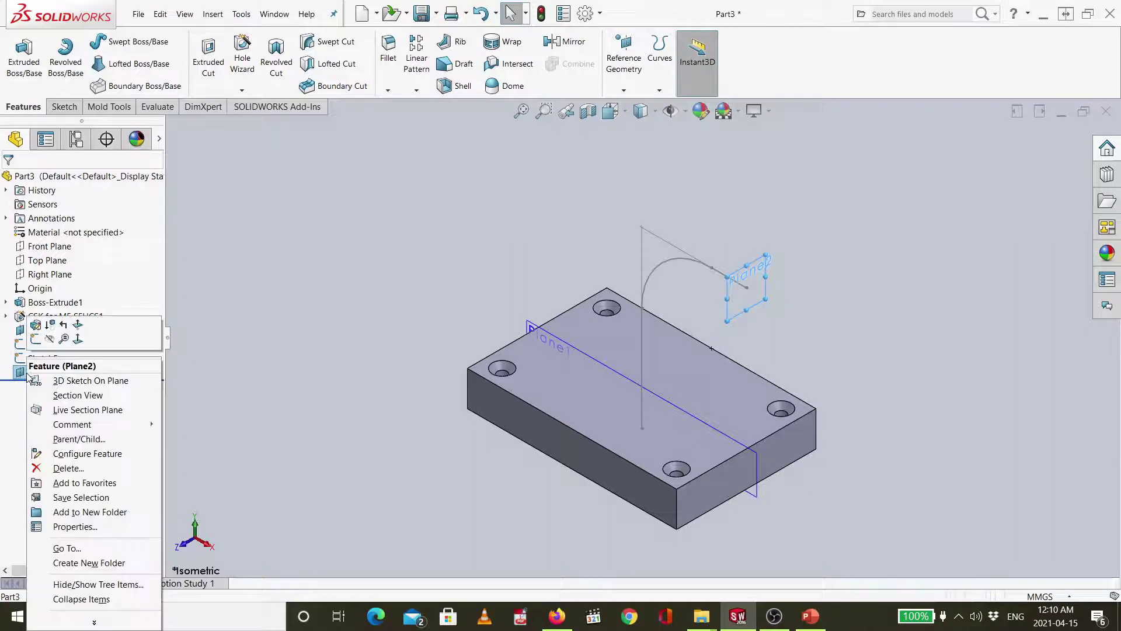
click(37, 338)
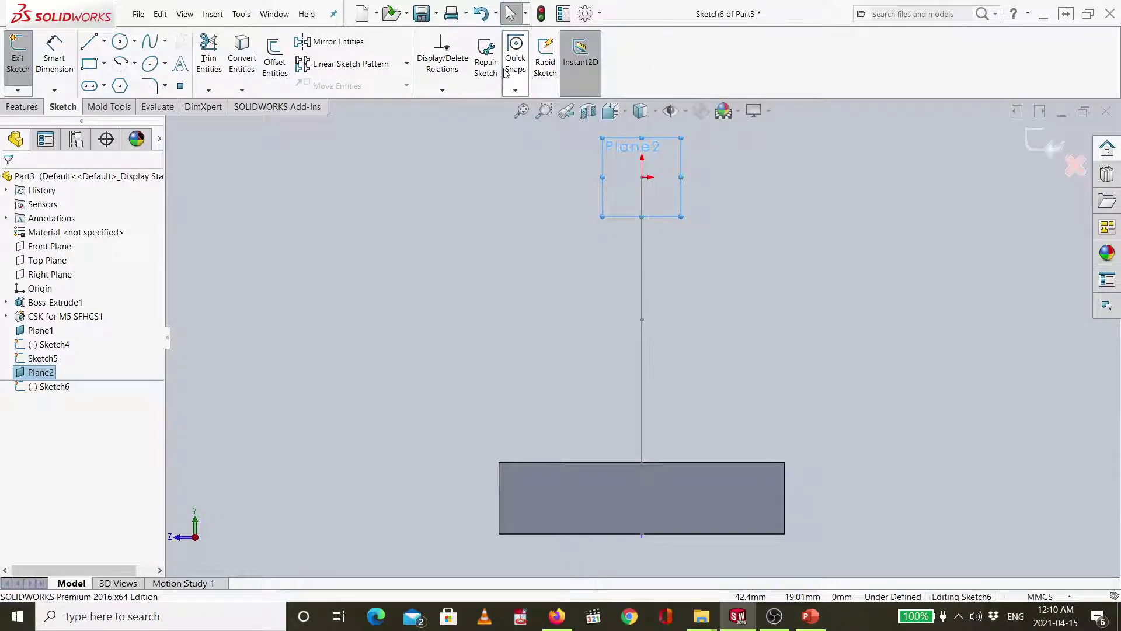
click(104, 63)
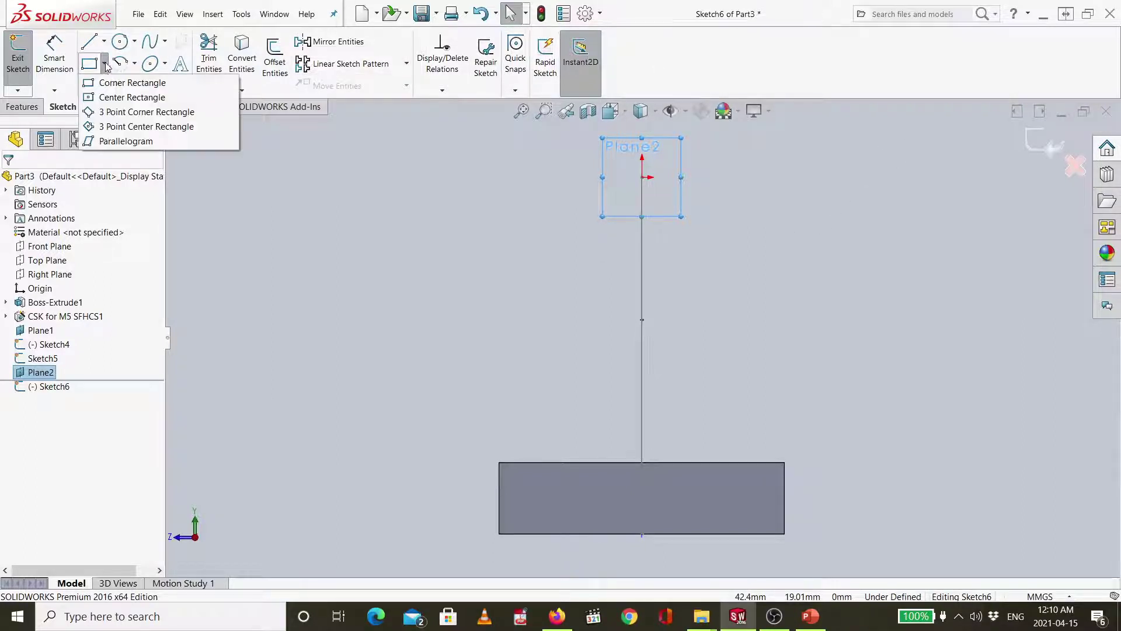
click(116, 98)
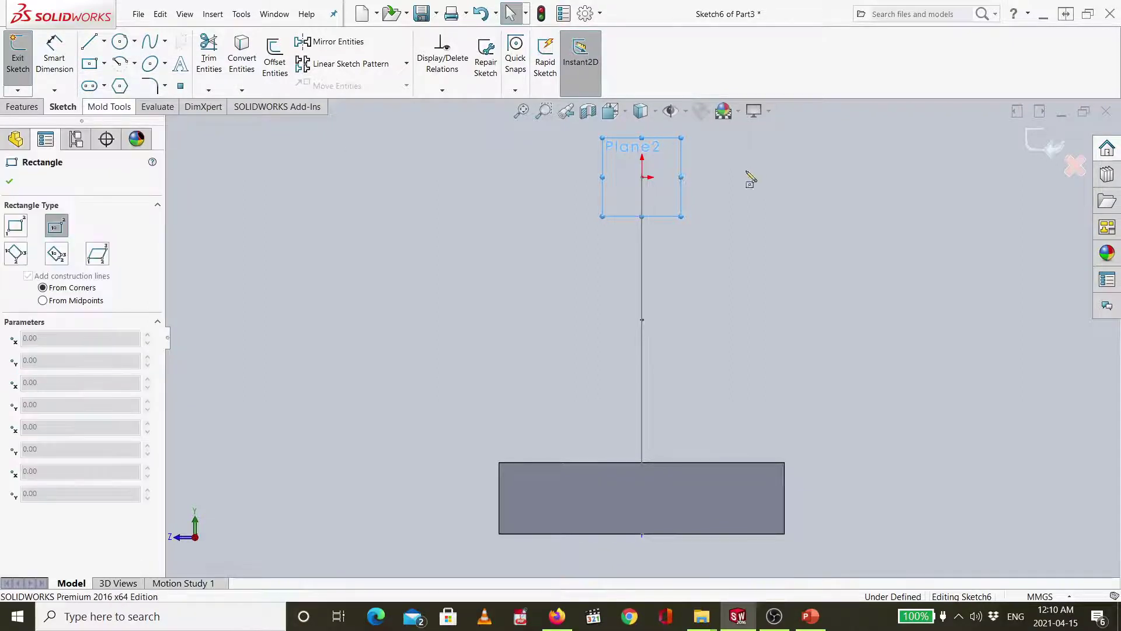
click(642, 177)
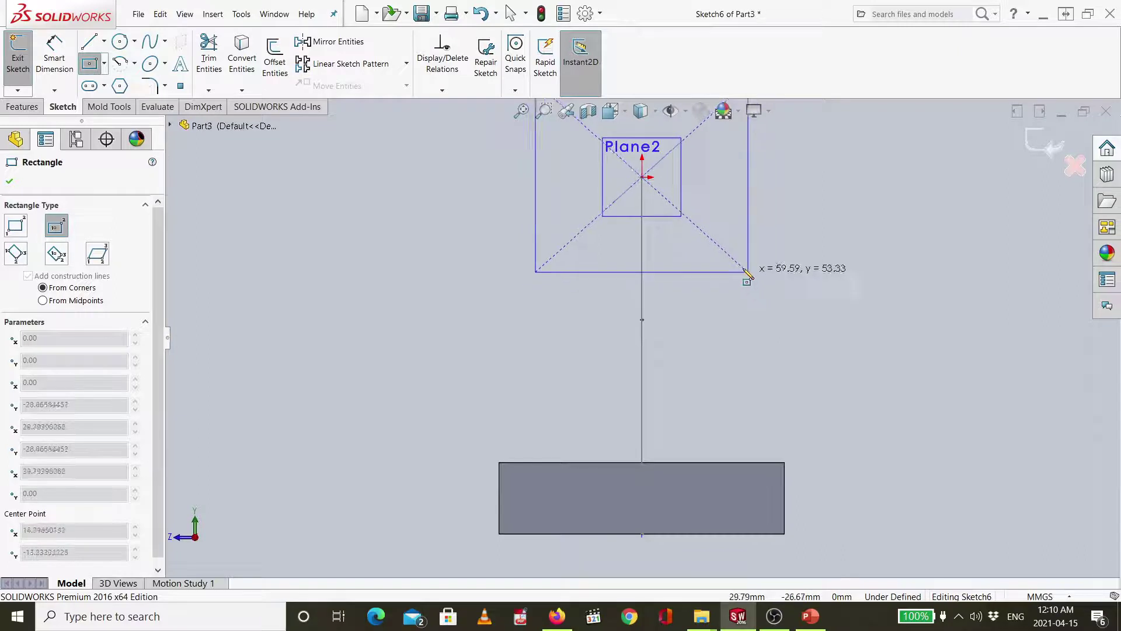
click(734, 259)
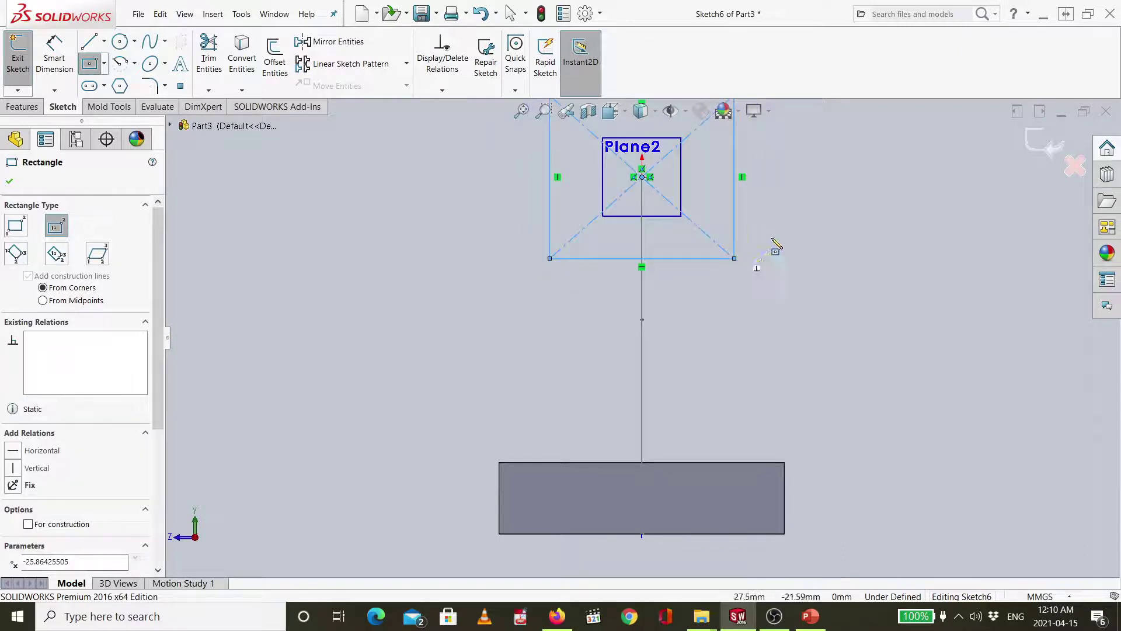
Dimension the profile rectangle's height and width to 35 mm each and exit the sketch
click(53, 76)
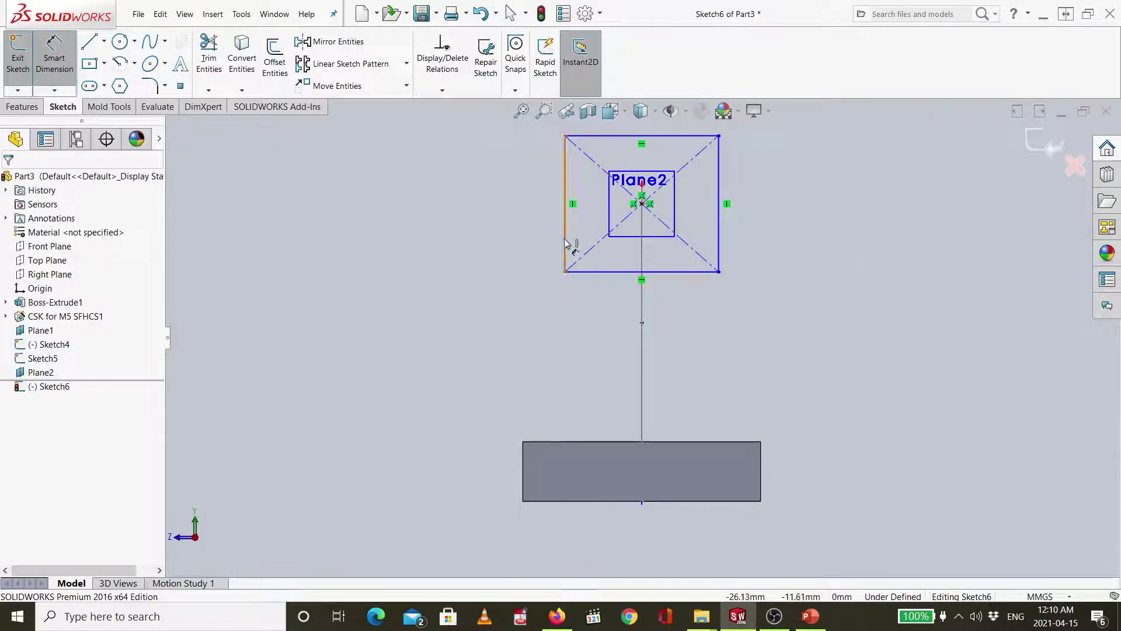
click(566, 236)
click(506, 236)
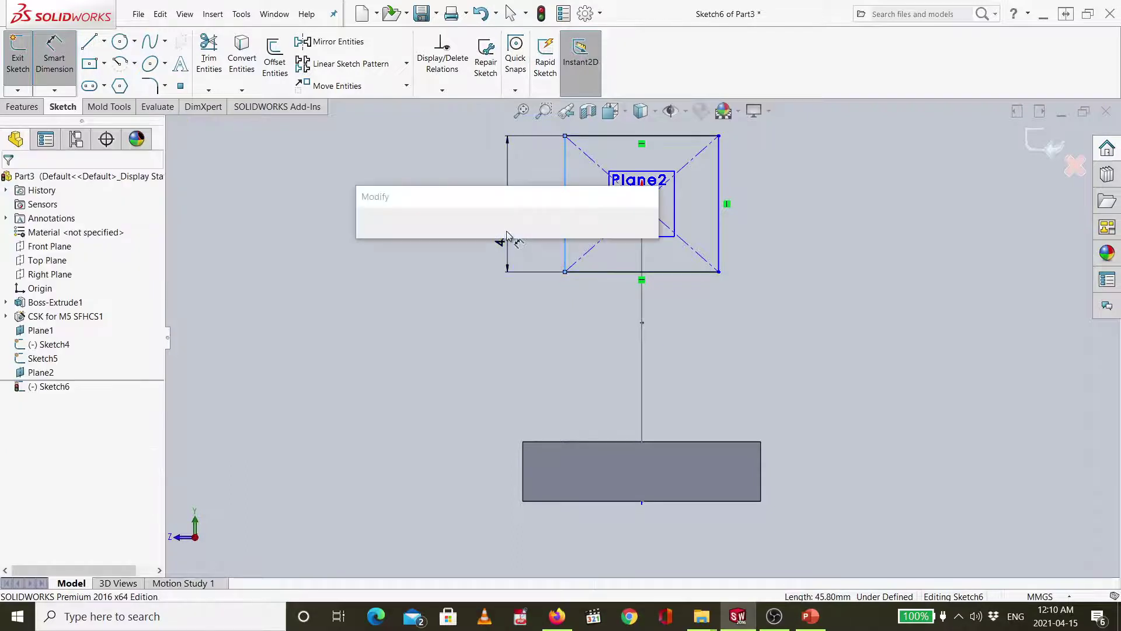
key(Return)
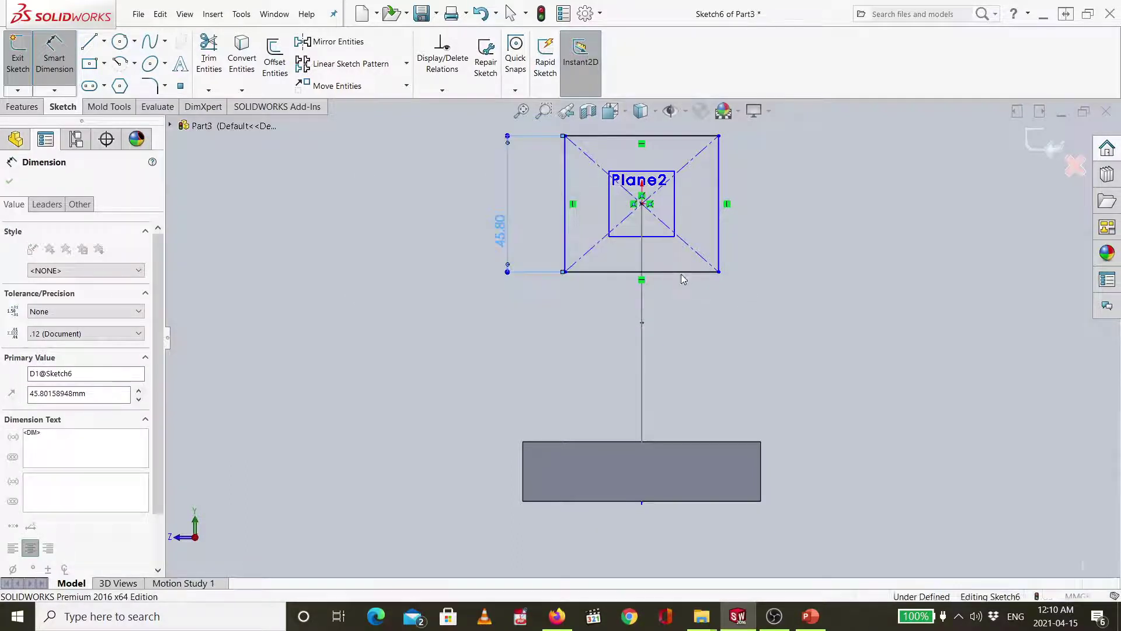
scroll(664, 167, up, 1)
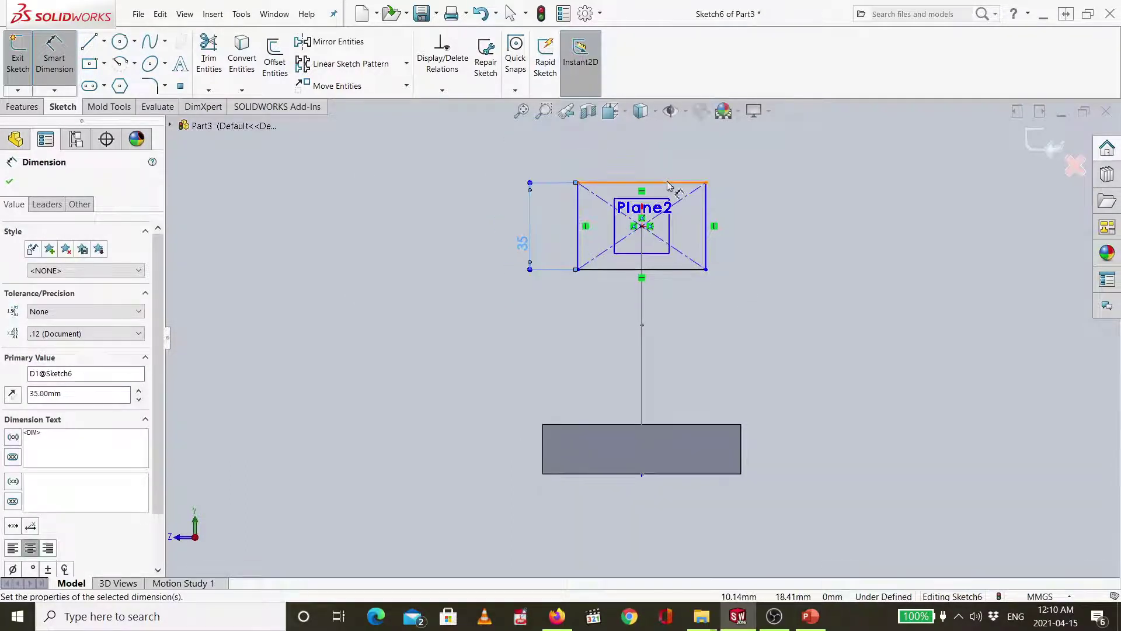
click(668, 184)
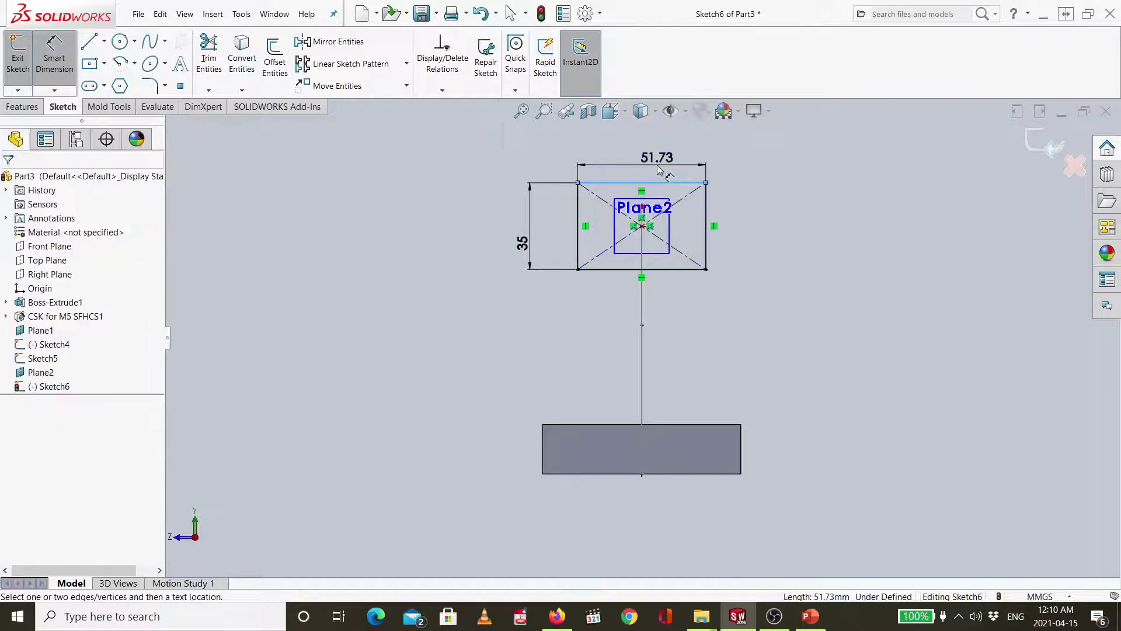
click(657, 170)
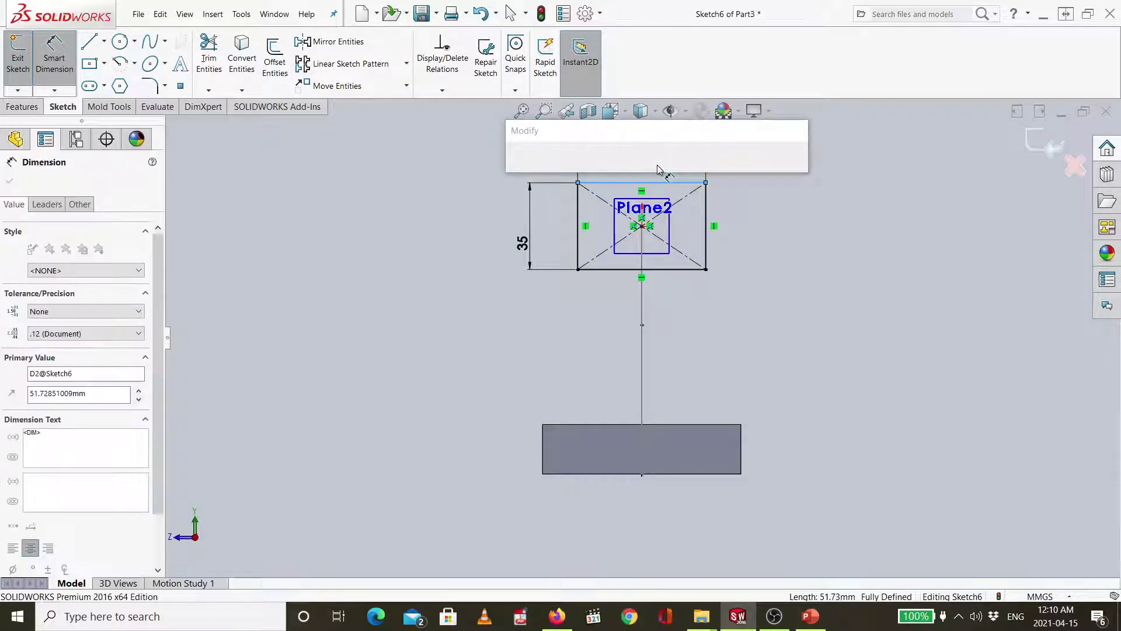
key(Return)
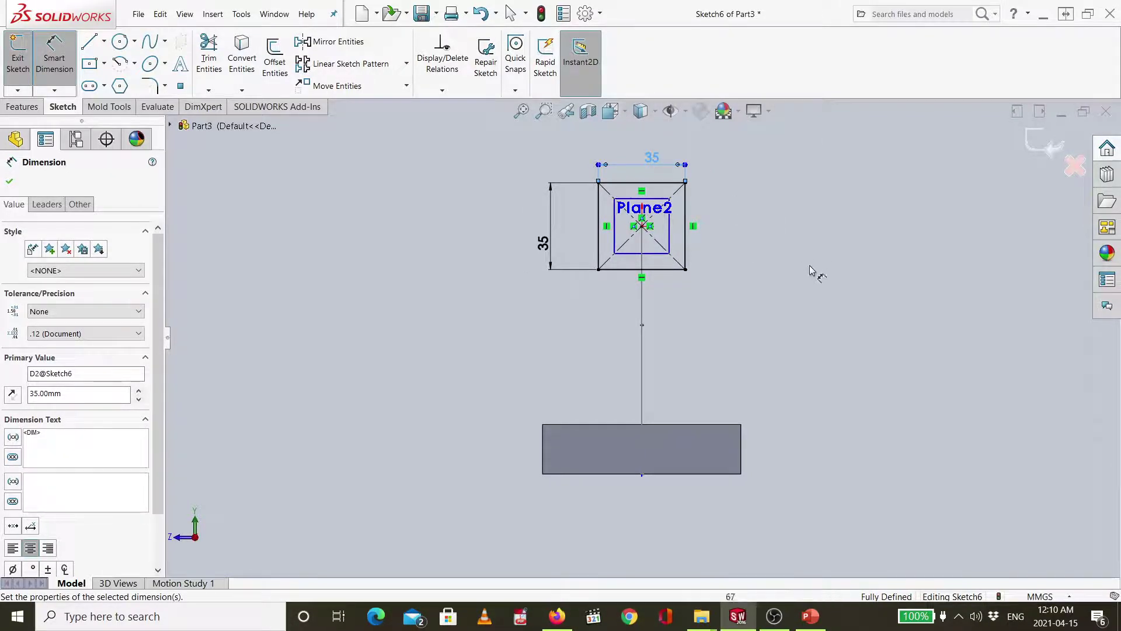
click(1045, 150)
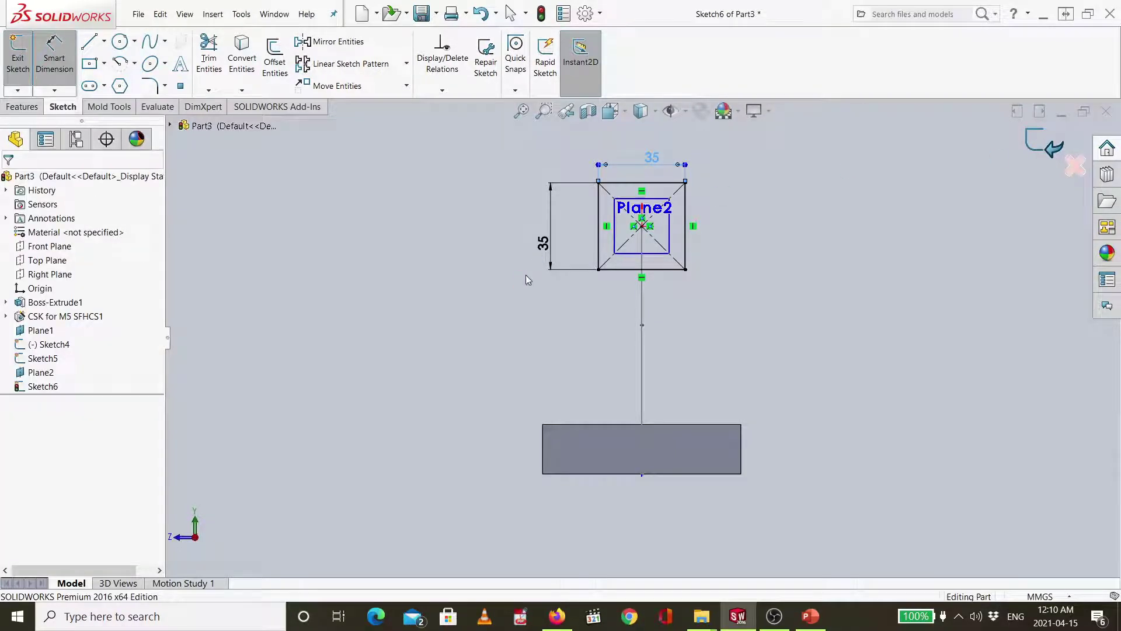
Start a Swept Boss/Base and select Sketch6, the 35 mm square at the path's end, as the sweep profile
mouse_move(493, 302)
middle_down()
mouse_move(570, 331)
mouse_move(584, 361)
middle_up()
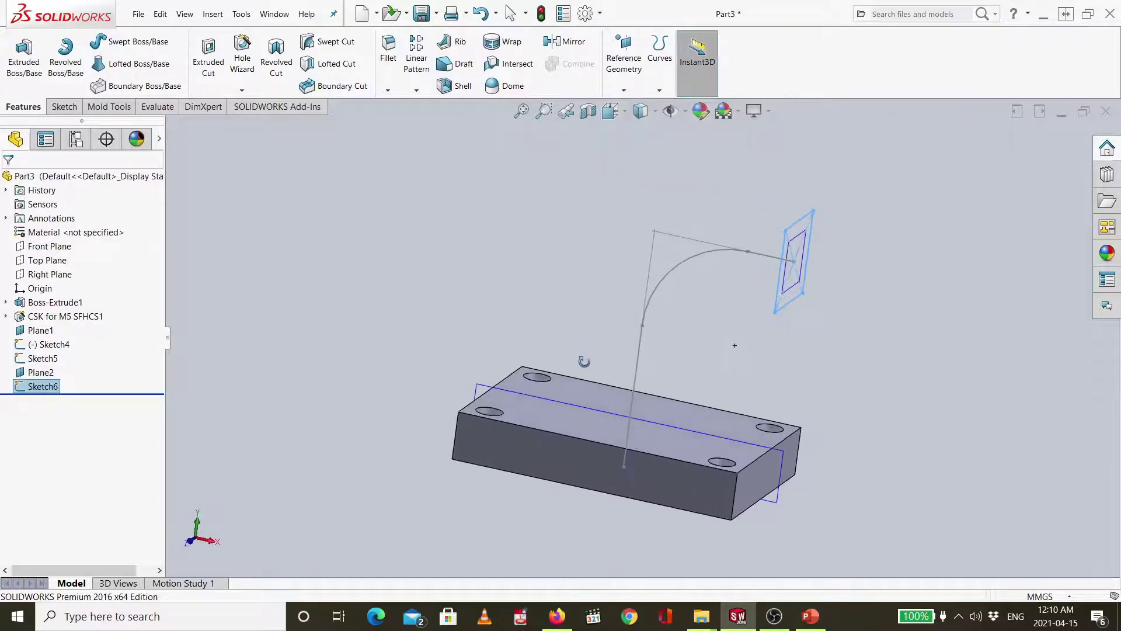
key(Escape)
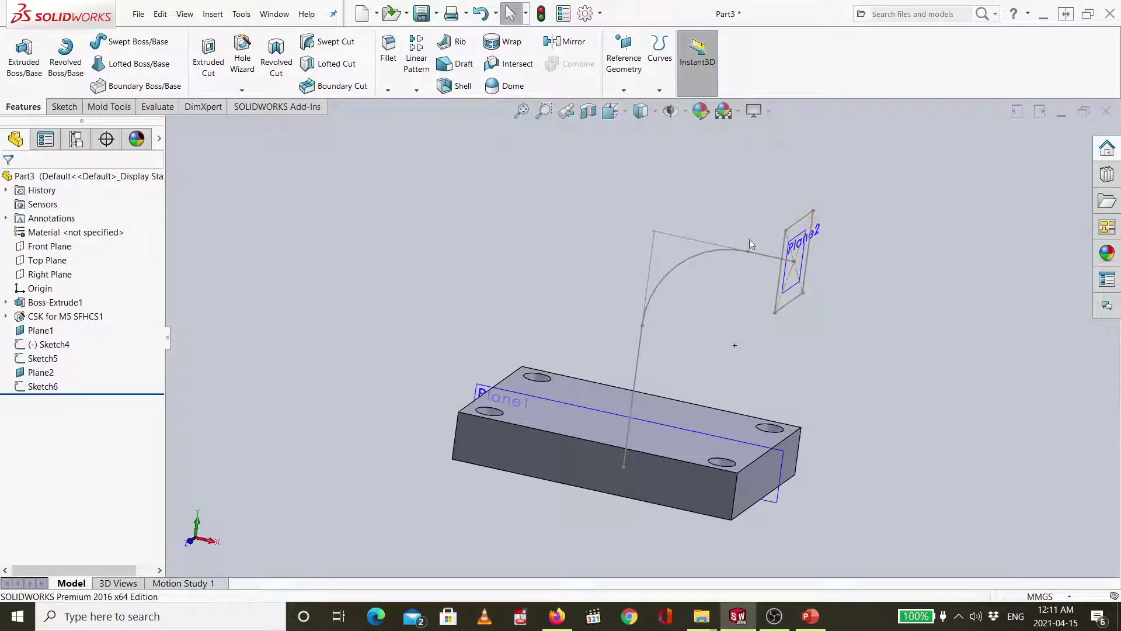
click(41, 388)
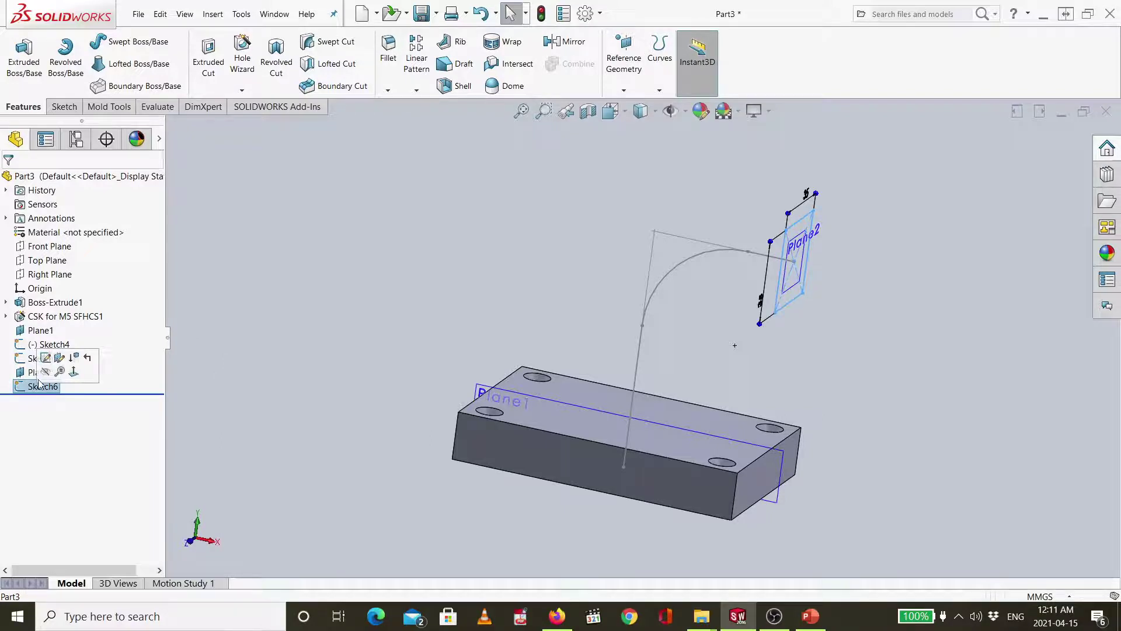
click(33, 359)
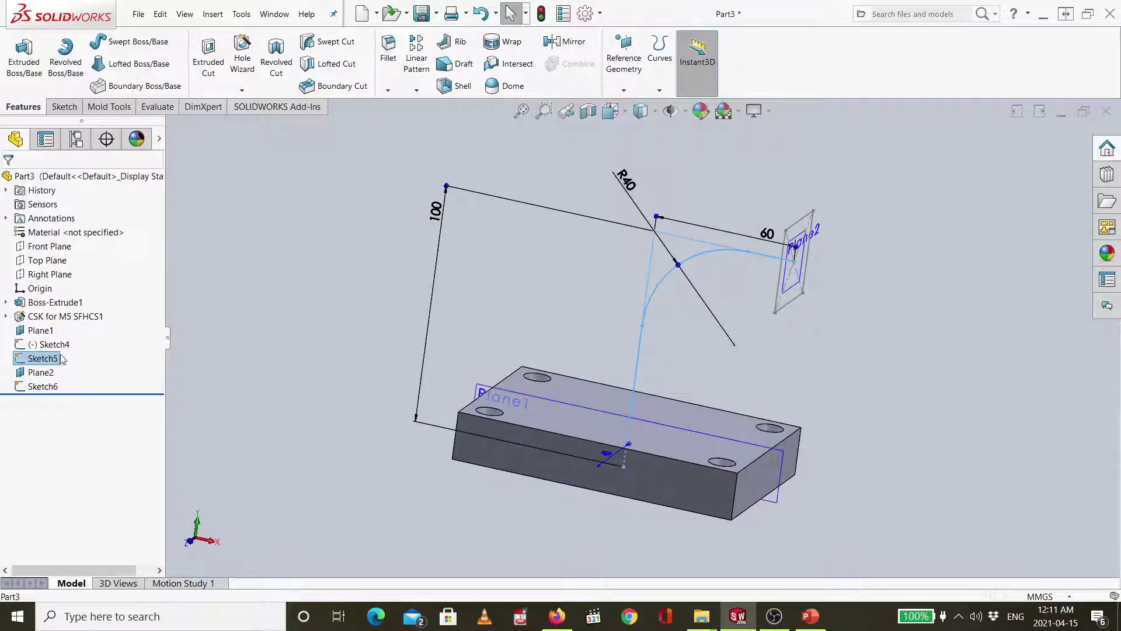
click(196, 289)
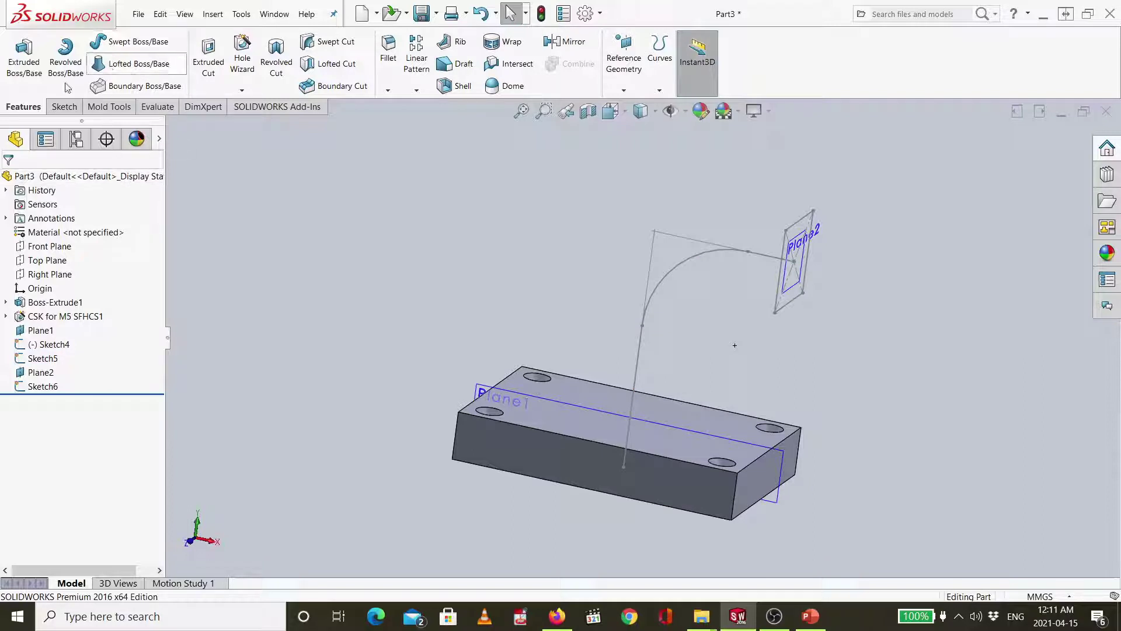
click(108, 45)
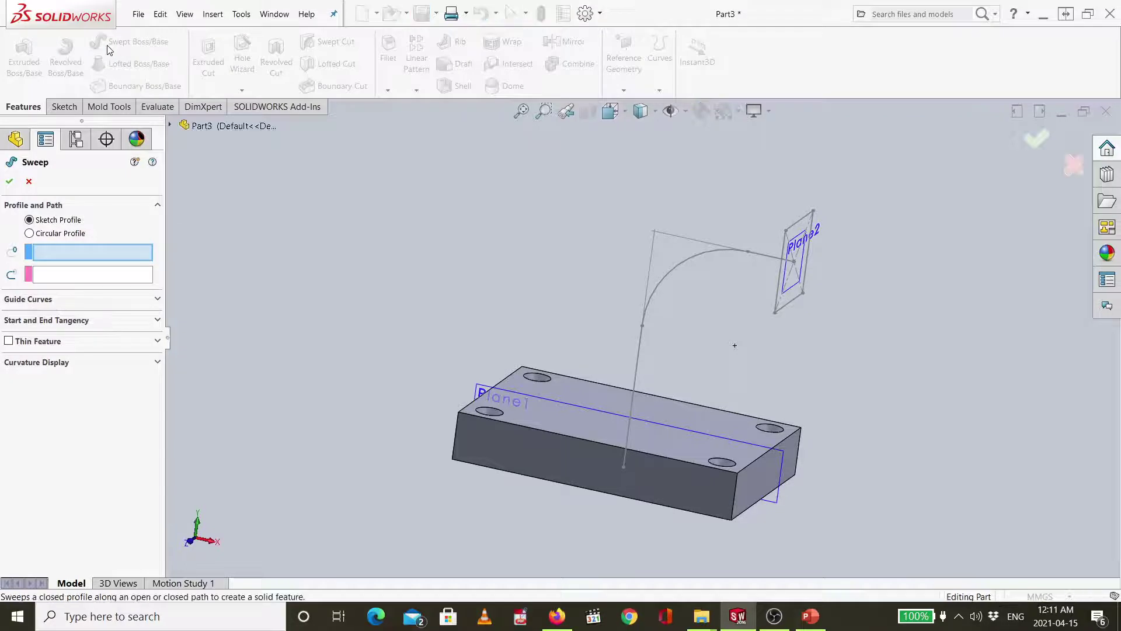
click(47, 251)
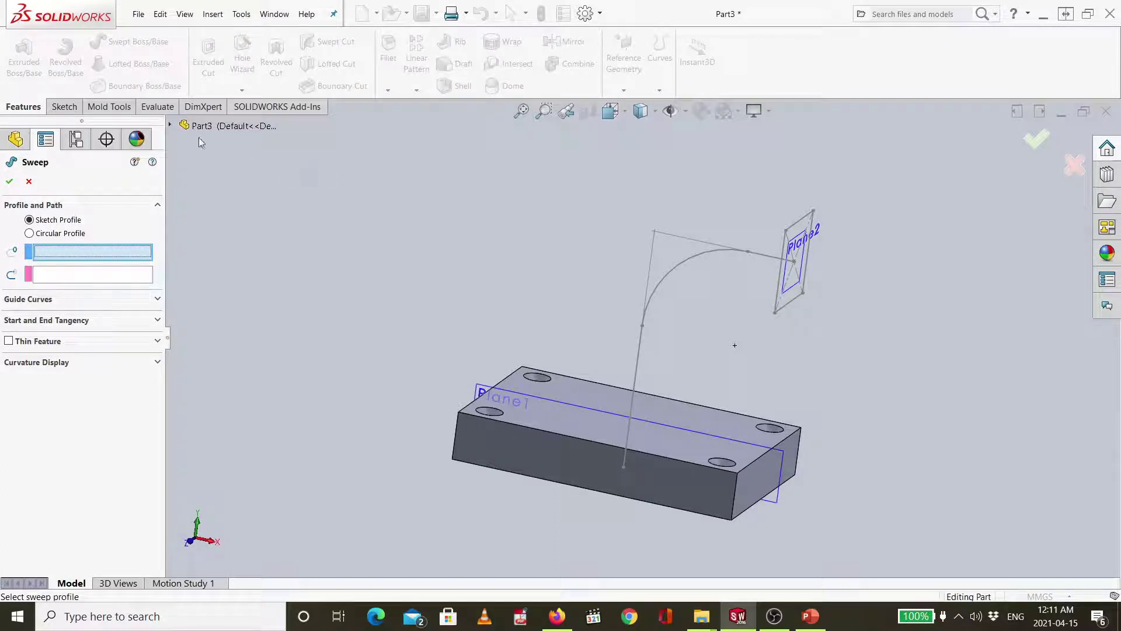
click(170, 126)
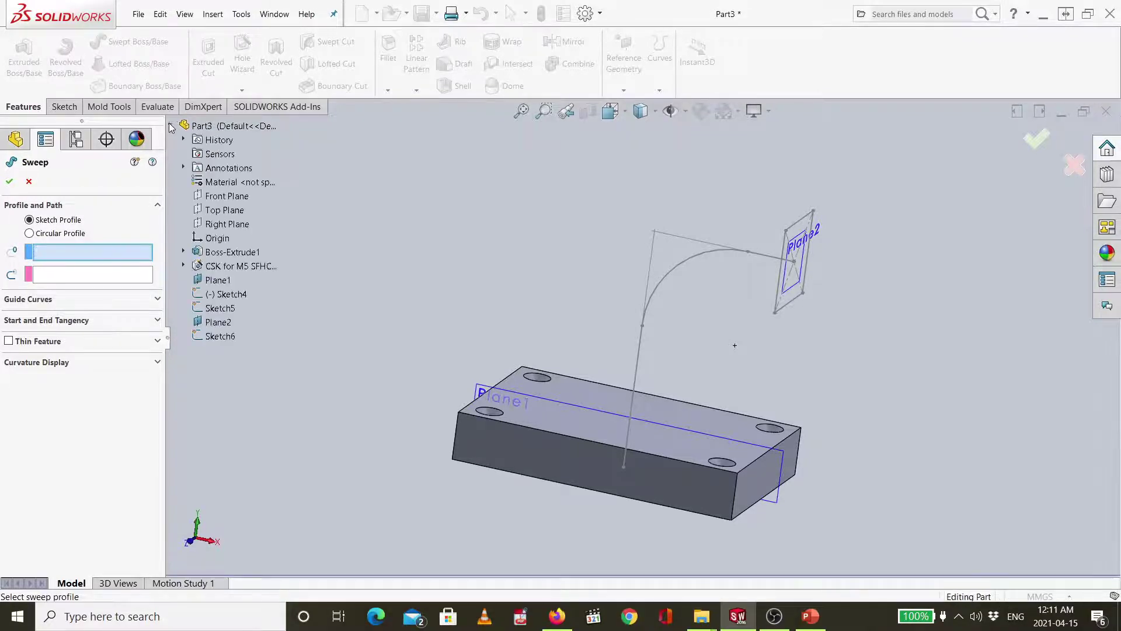
click(215, 336)
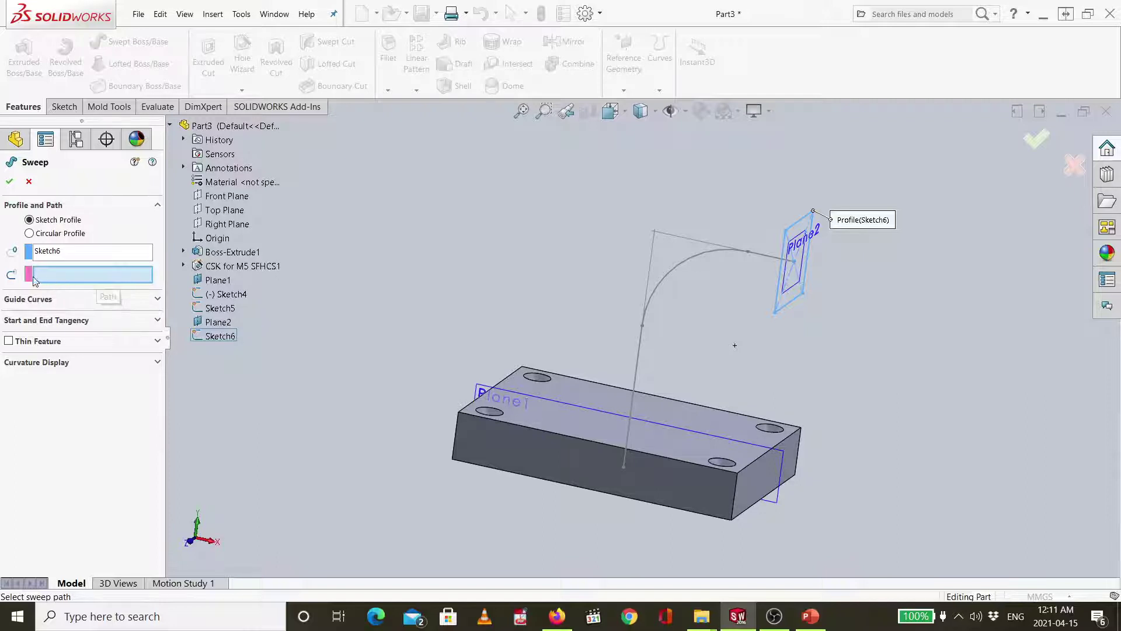
Set Sketch5, the filleted line sketch, as the sweep path and create the swept boss
click(217, 311)
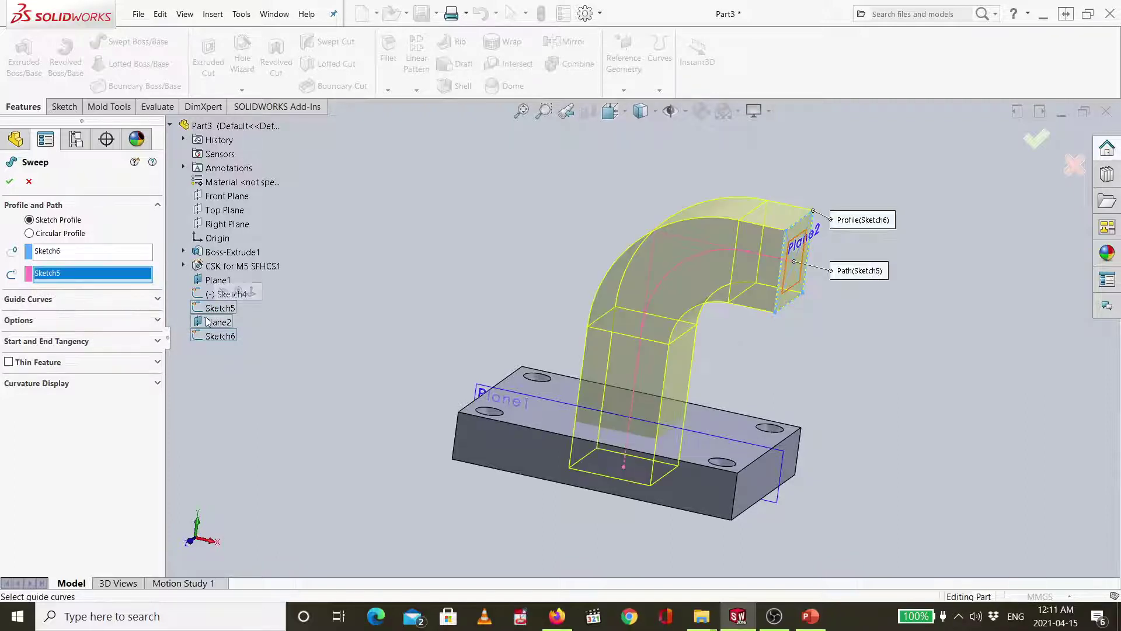
middle_drag(871, 341, 814, 412)
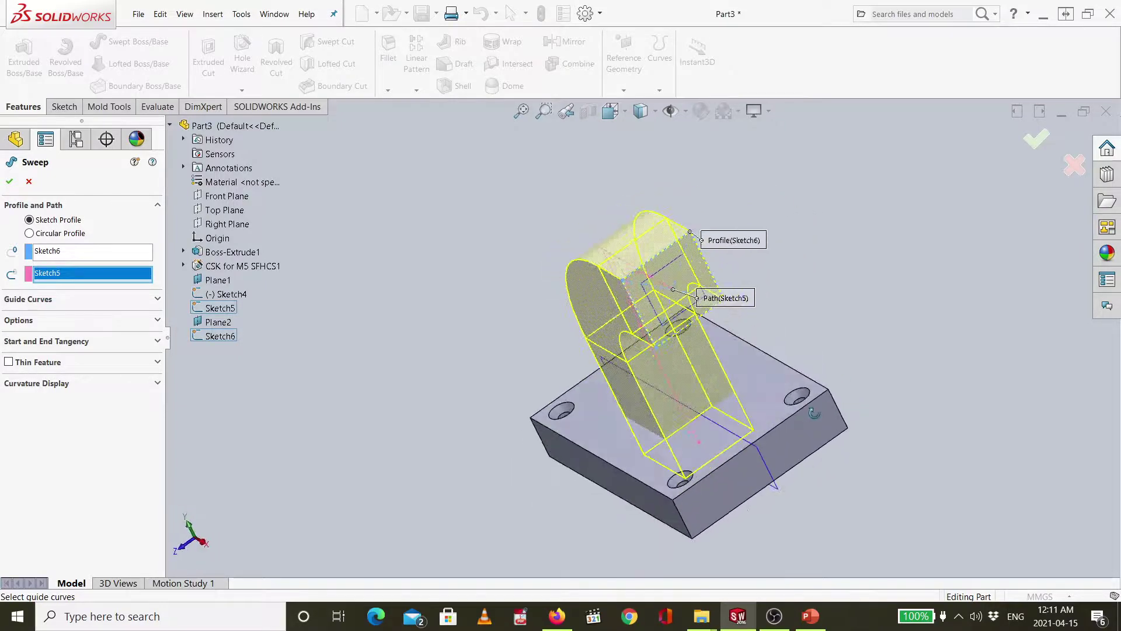
click(1038, 148)
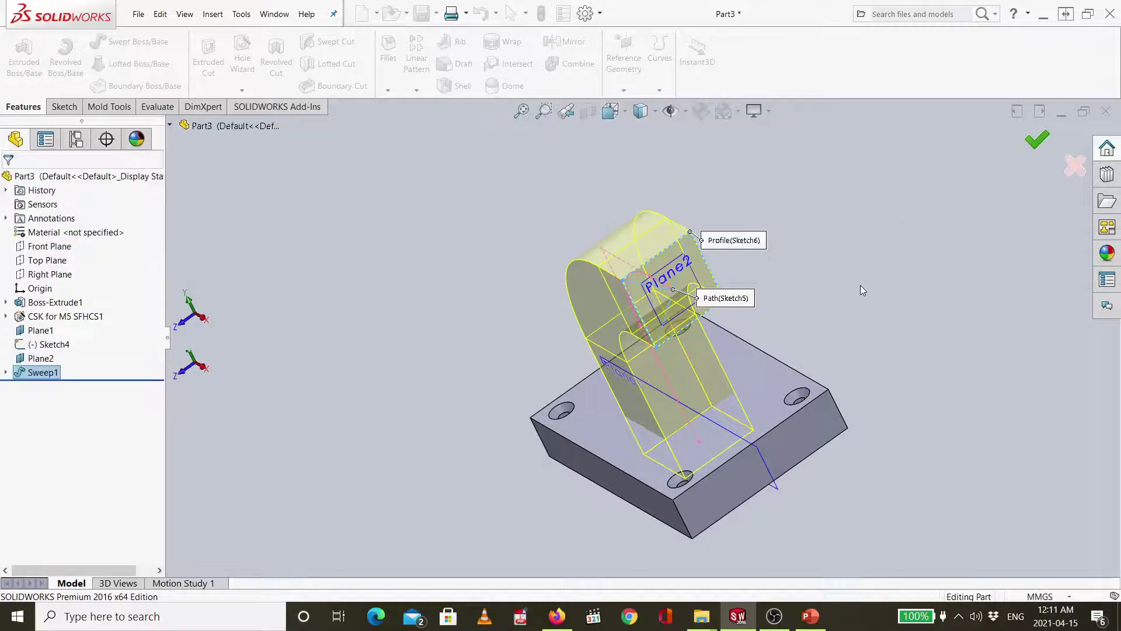
middle_drag(860, 285, 783, 331)
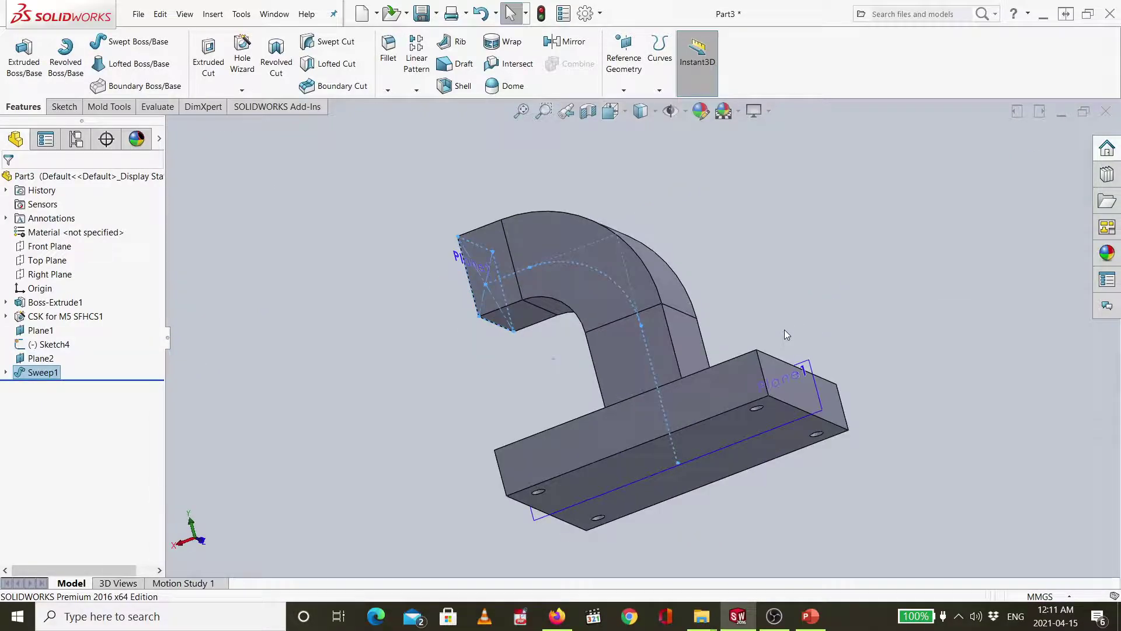
key(ctrl+7)
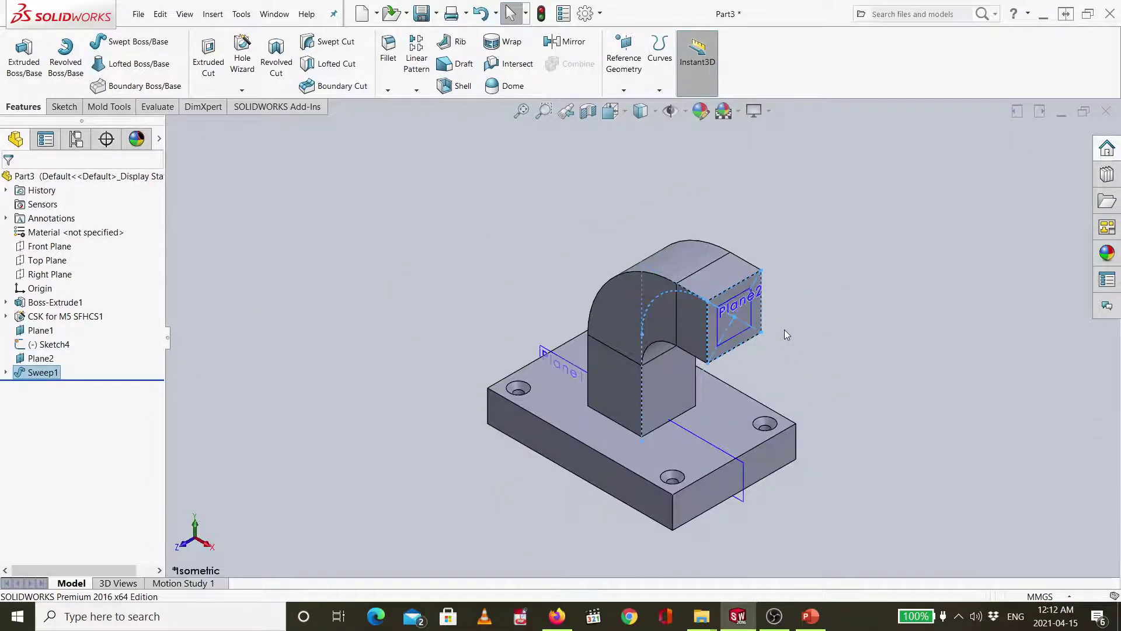
click(874, 307)
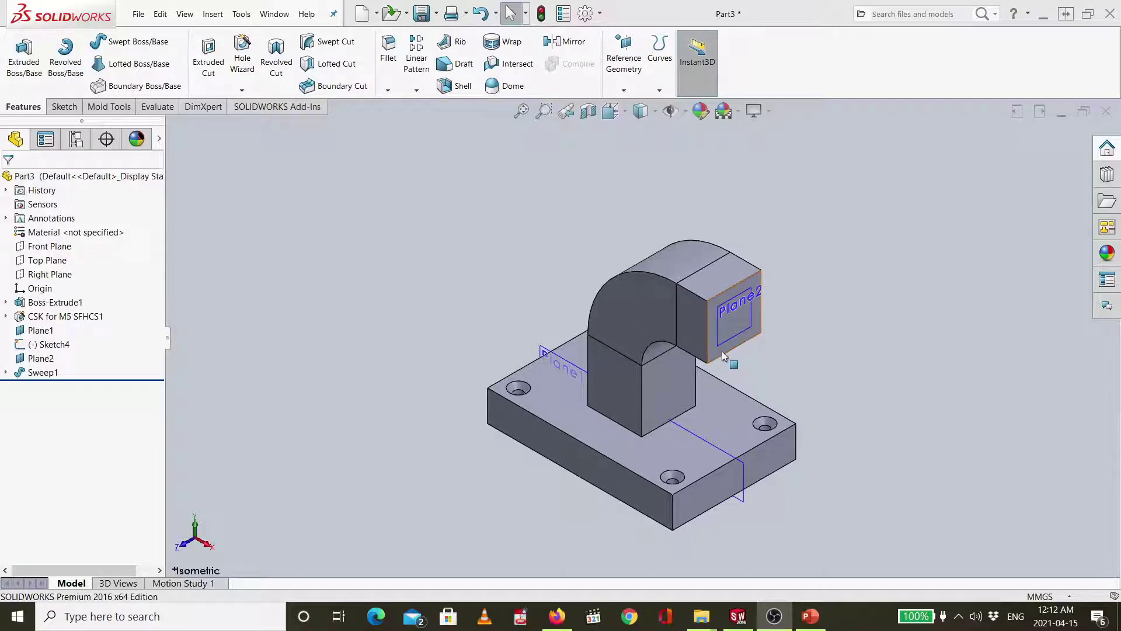
click(63, 106)
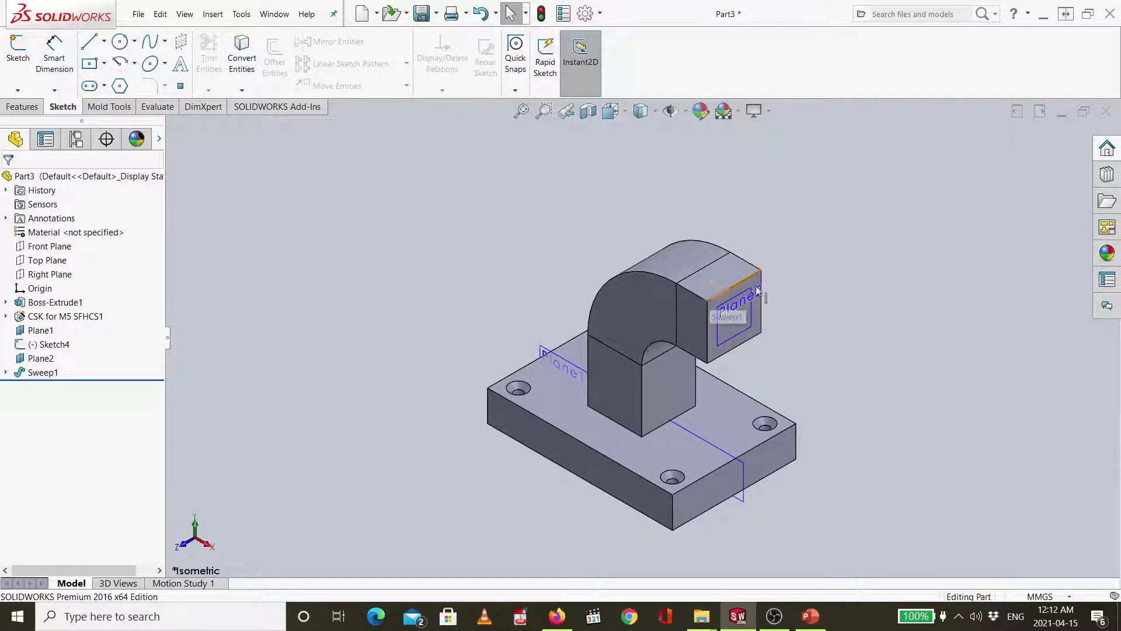
click(713, 349)
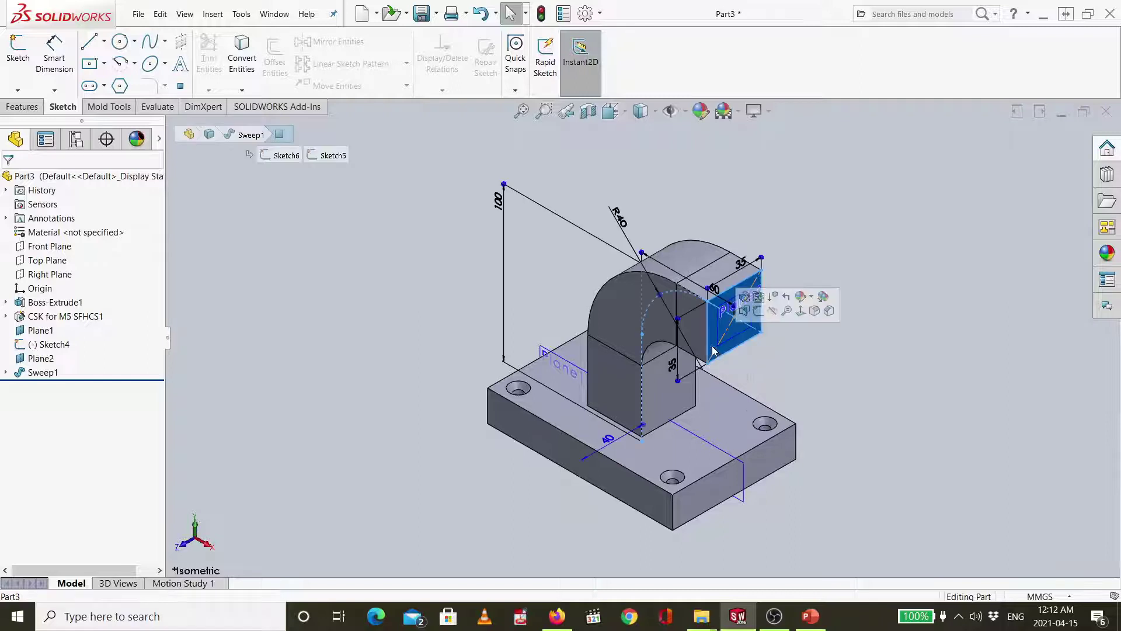
click(759, 312)
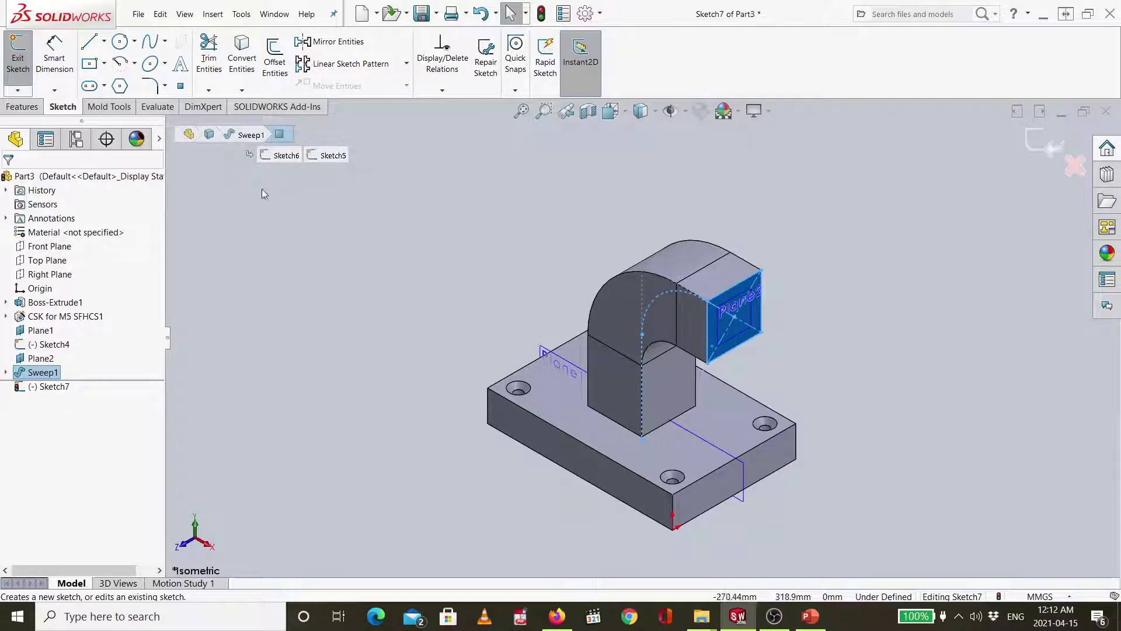
click(286, 73)
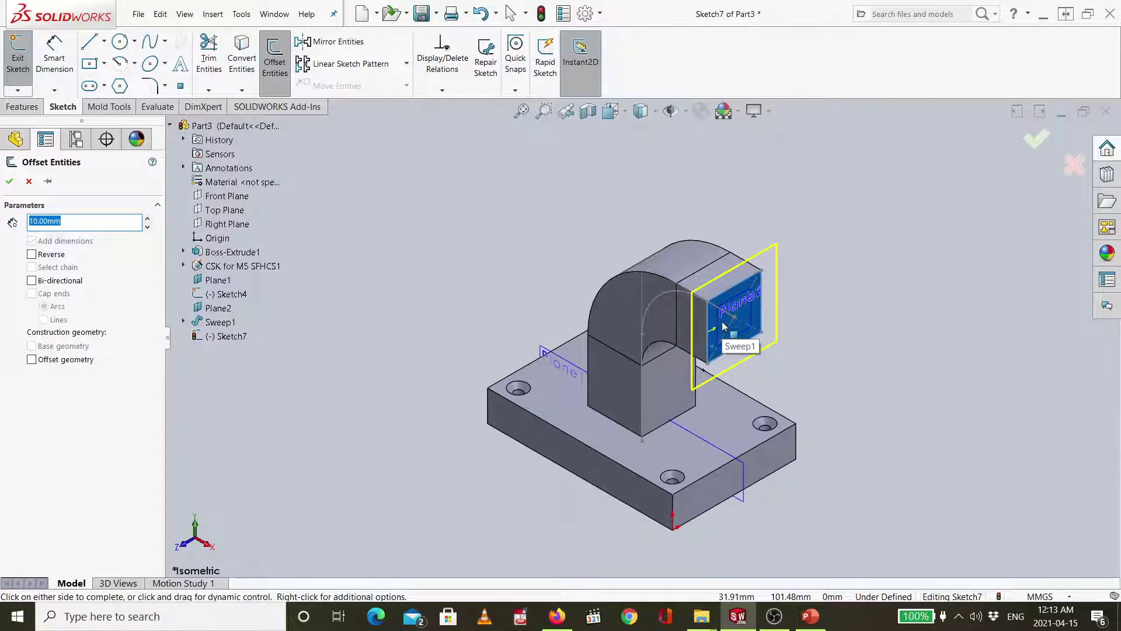
click(815, 369)
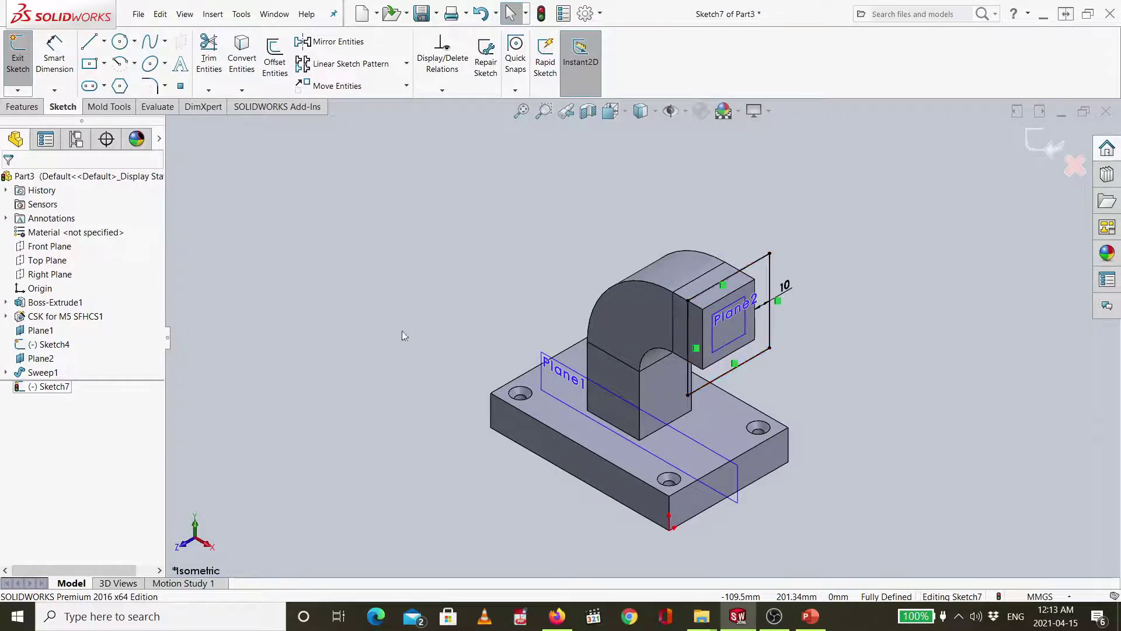
key(ctrl+z)
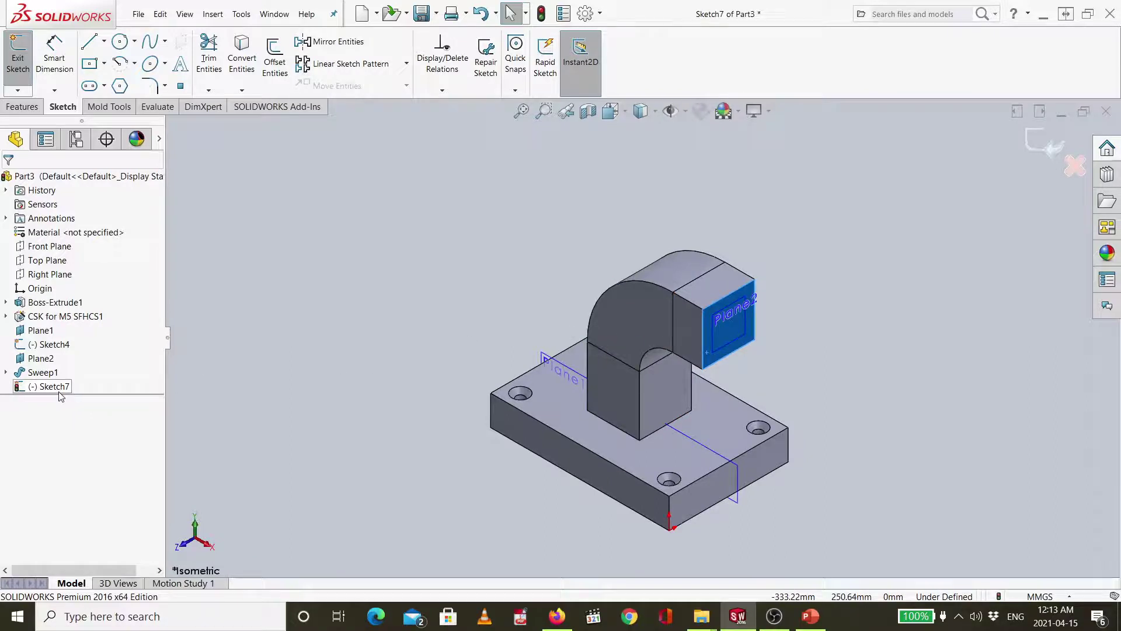
click(1075, 166)
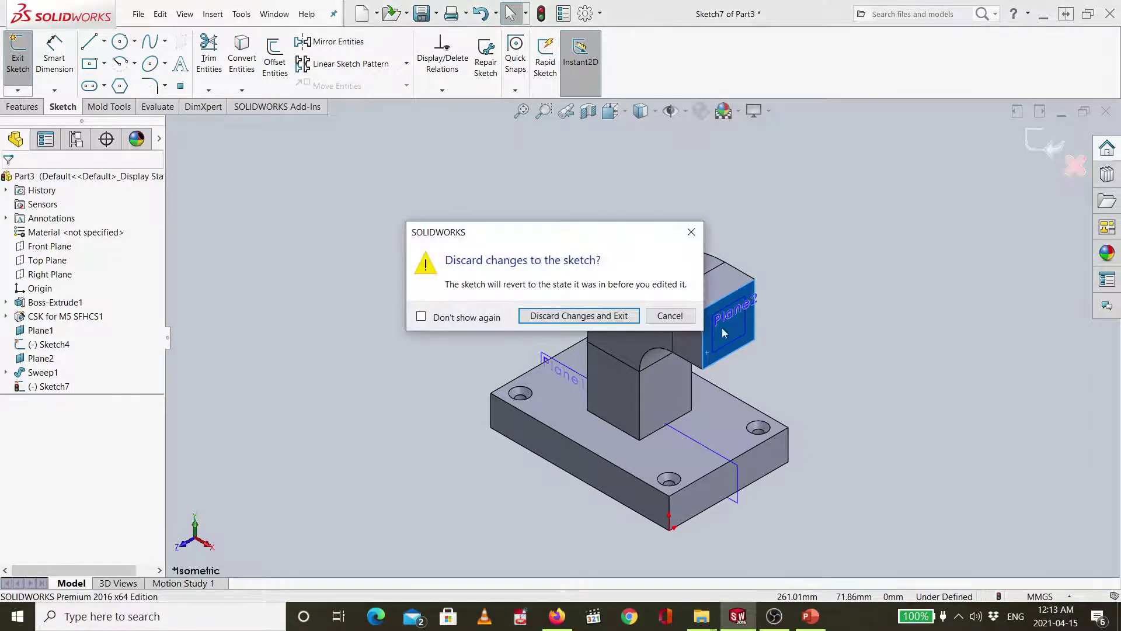
click(578, 316)
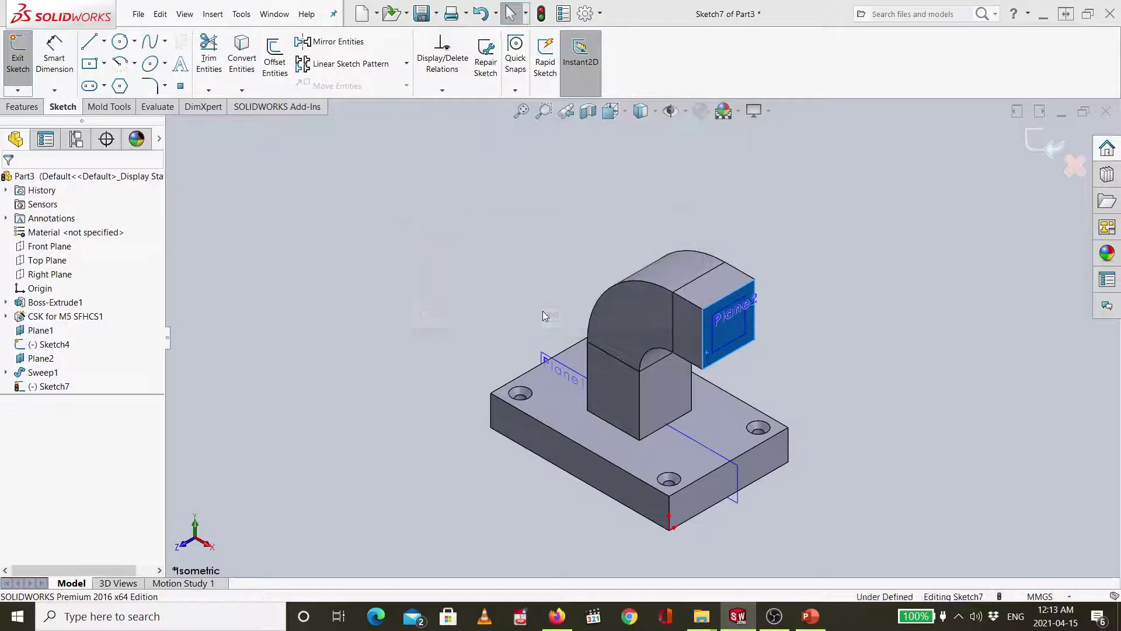
In a new sketch on the swept boss's end face, offset the face's edges inward by 5 mm and exit the sketch
click(722, 359)
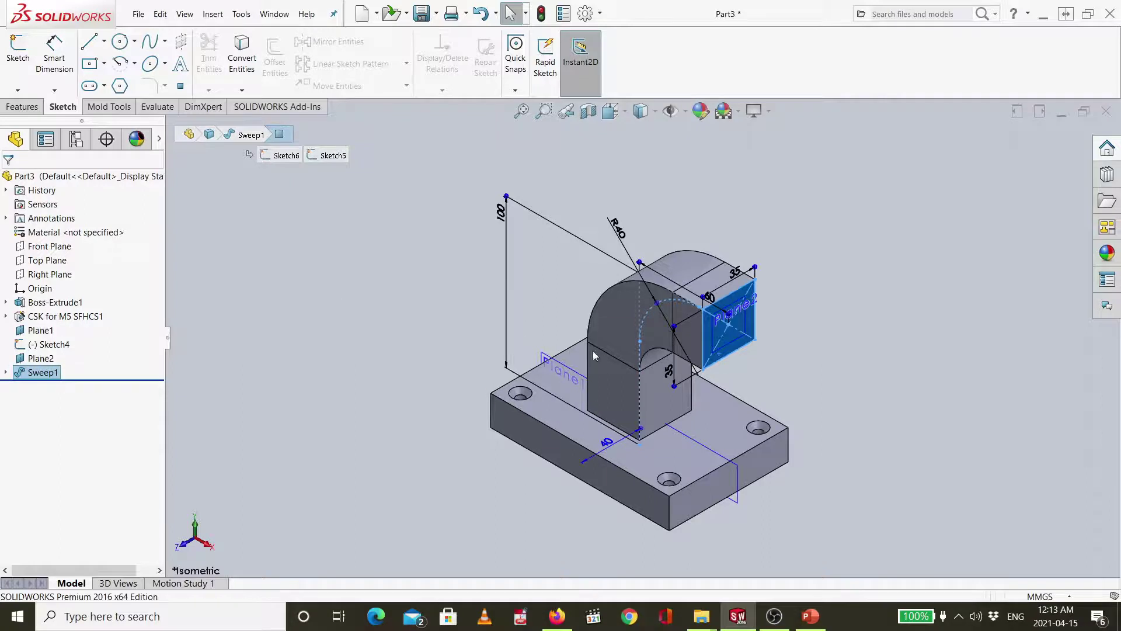
right_click(708, 357)
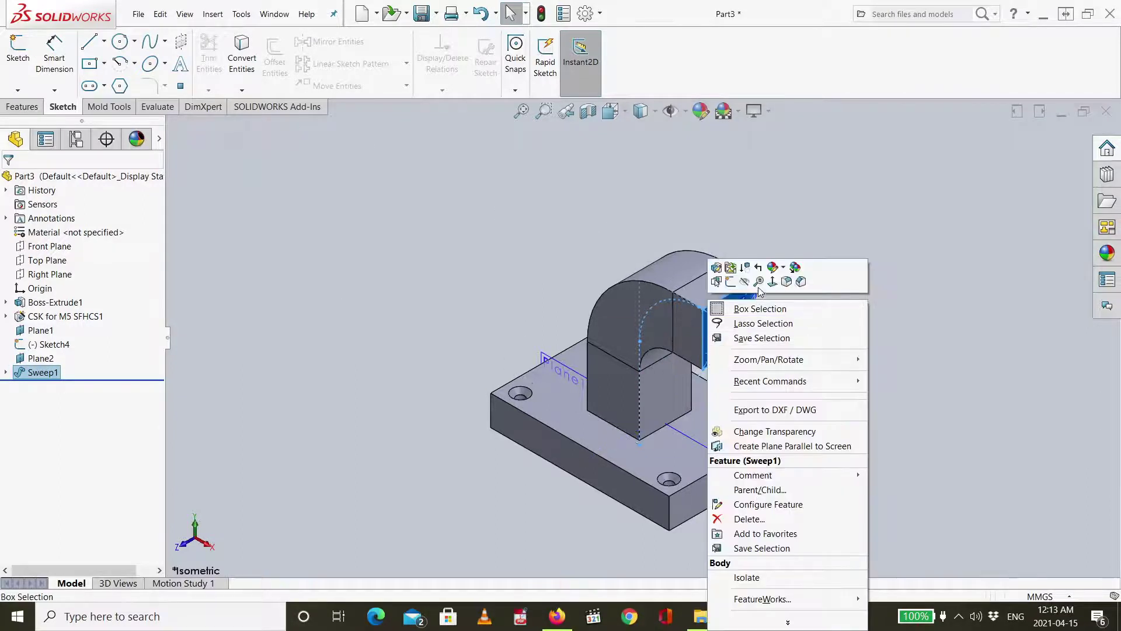
click(727, 281)
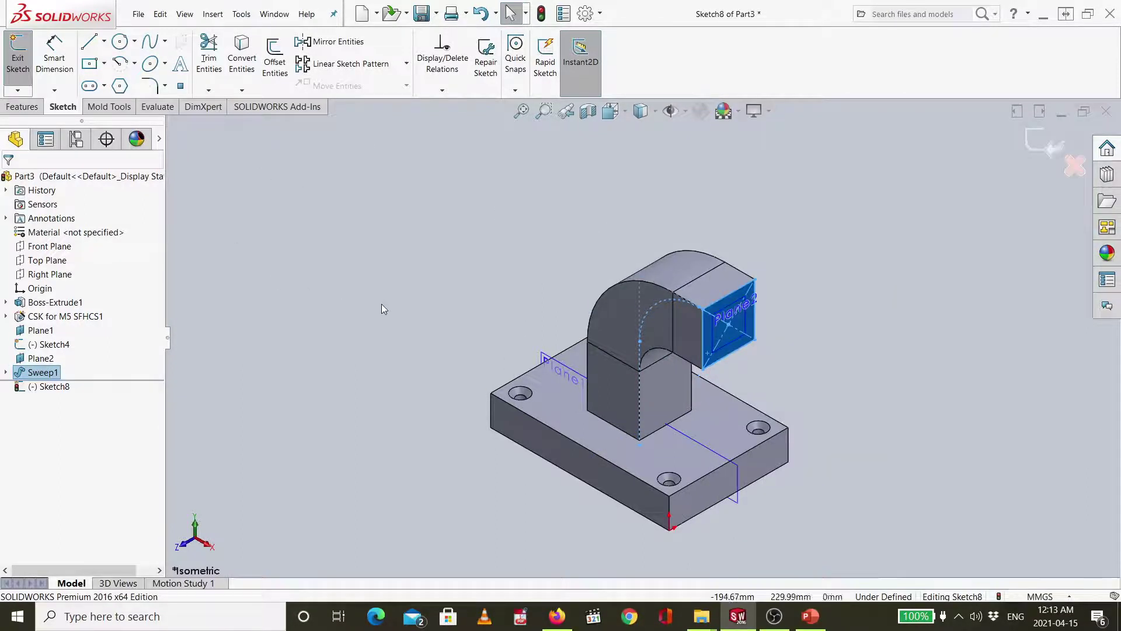
click(276, 64)
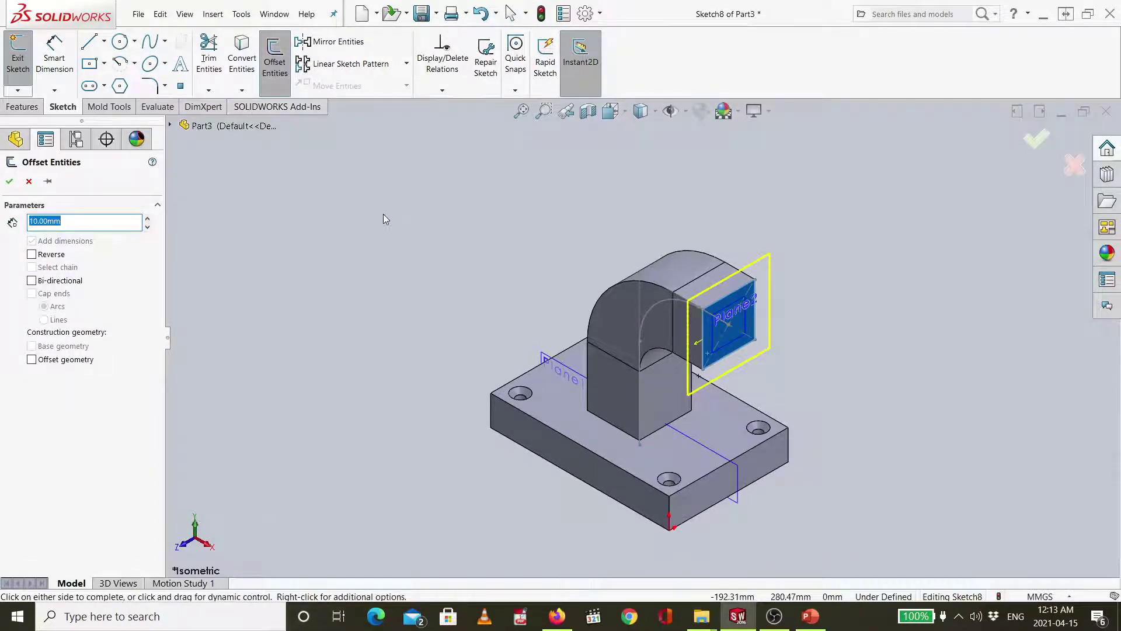
drag(91, 228, 29, 224)
click(54, 257)
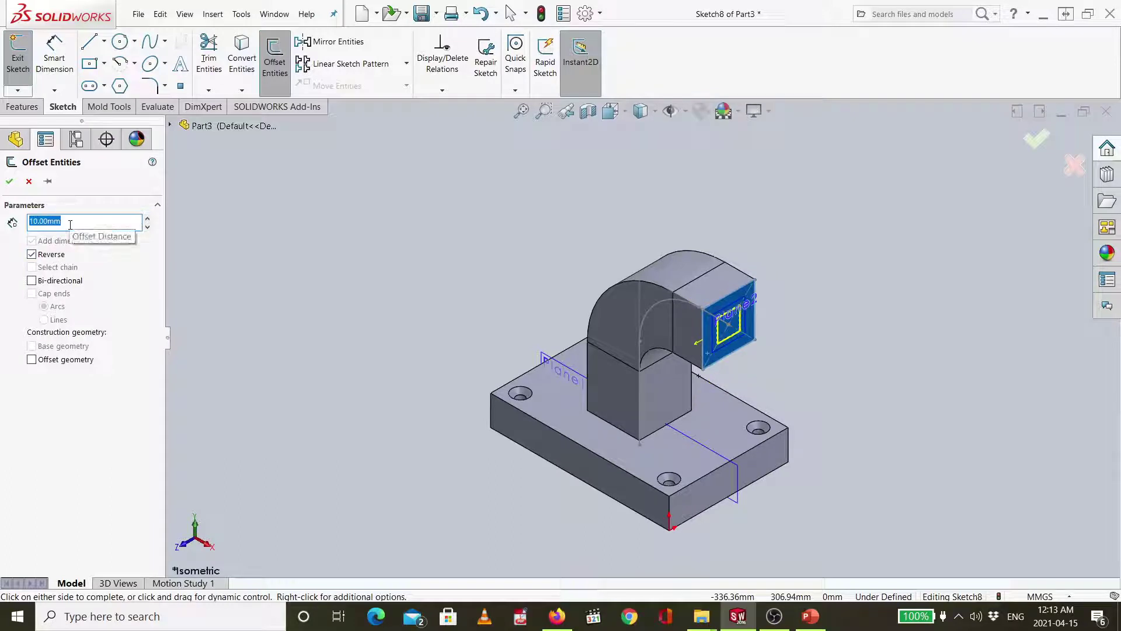
text(5)
key(Return)
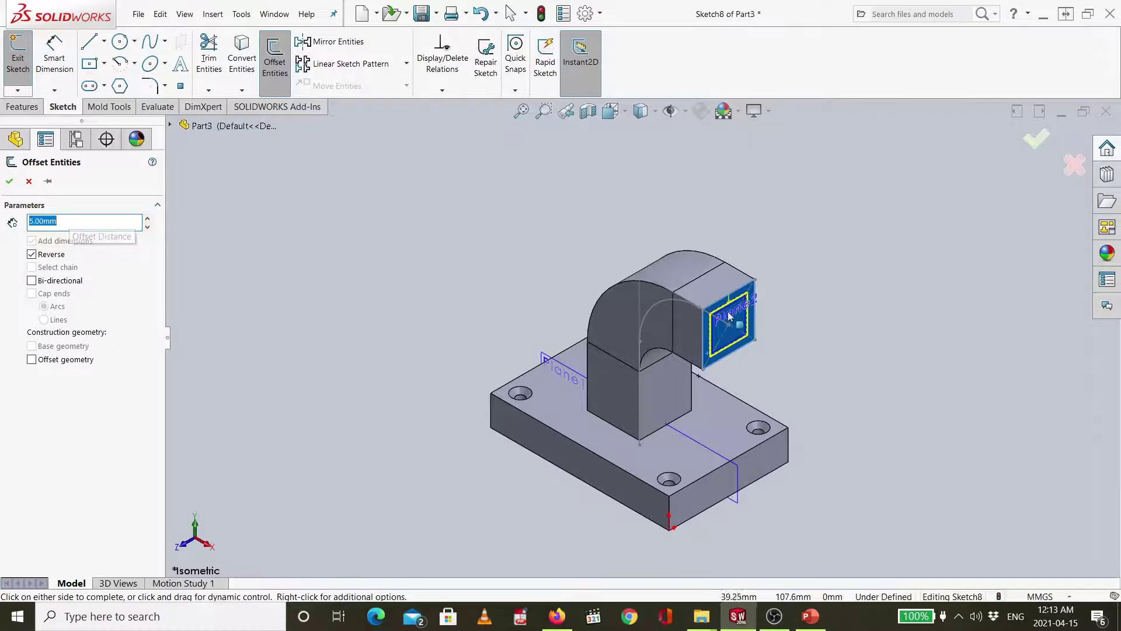
click(1040, 147)
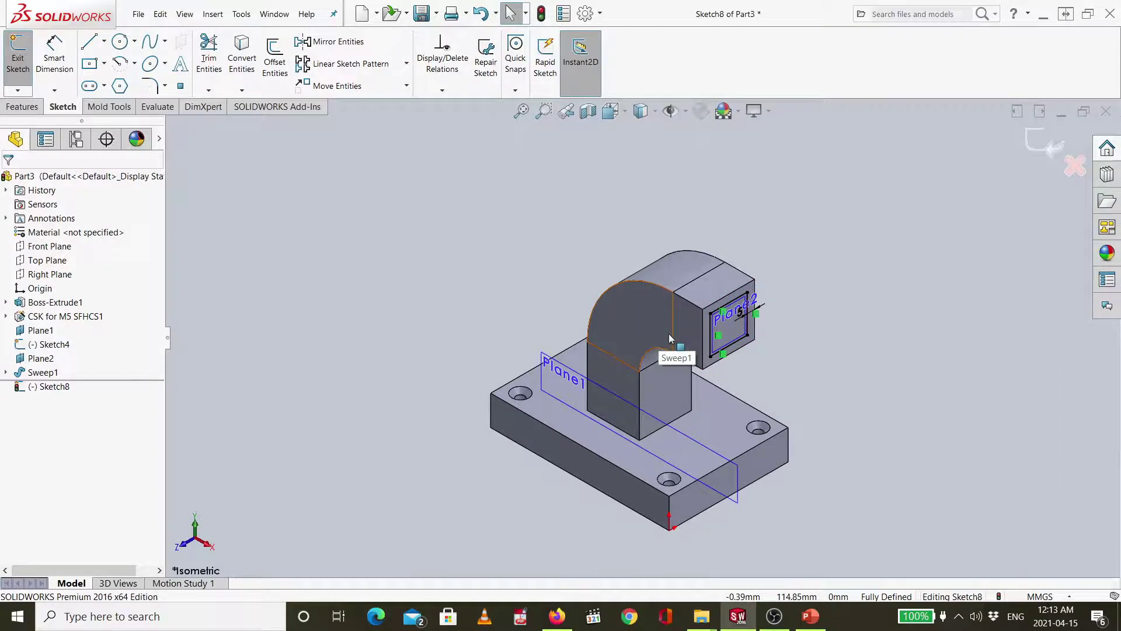
key(ctrl+8)
key(ctrl+7)
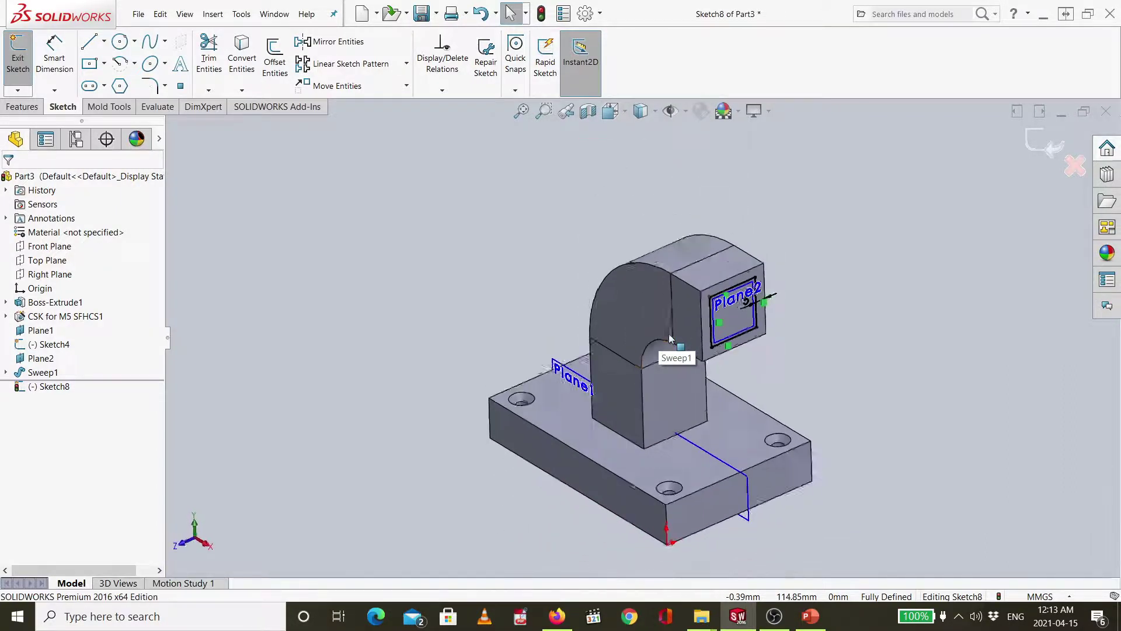
key(ctrl+8)
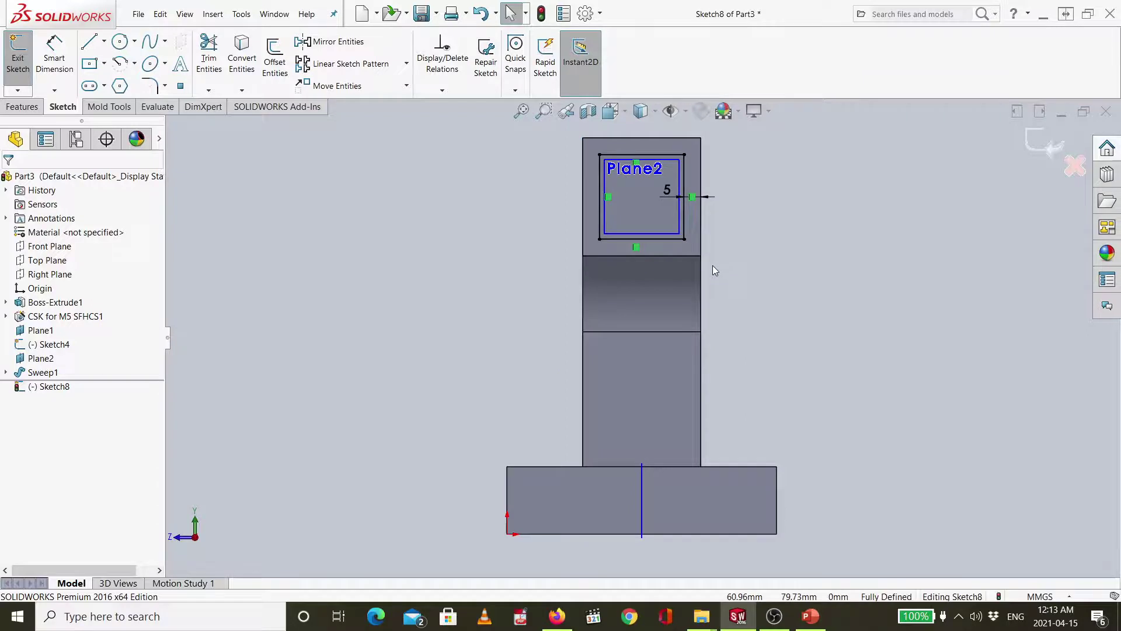
key(ctrl+7)
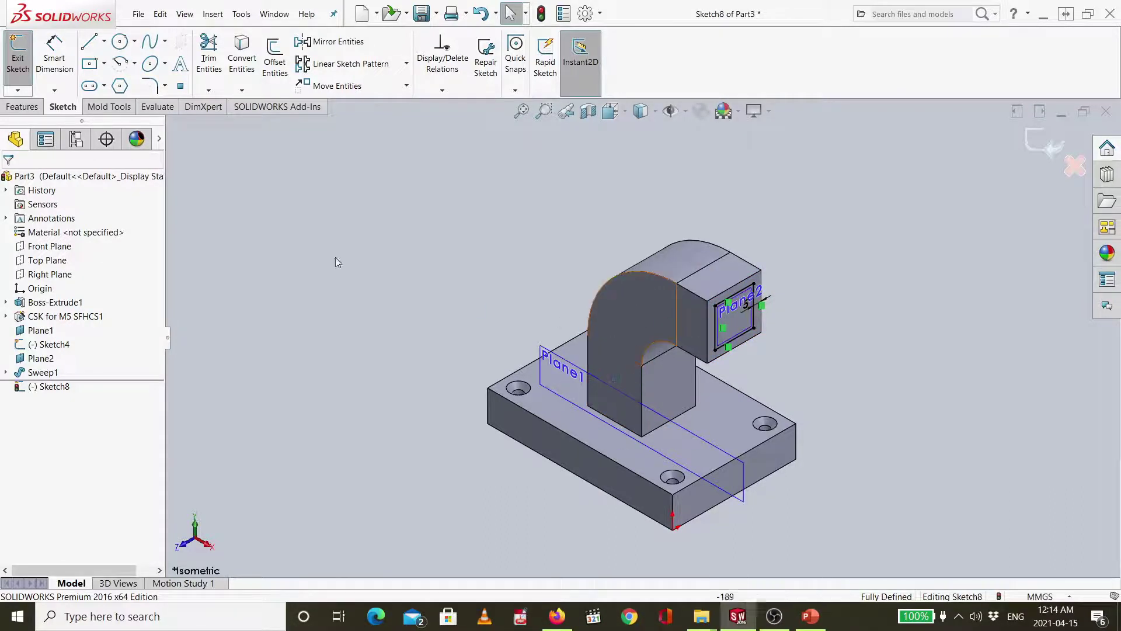
click(1046, 148)
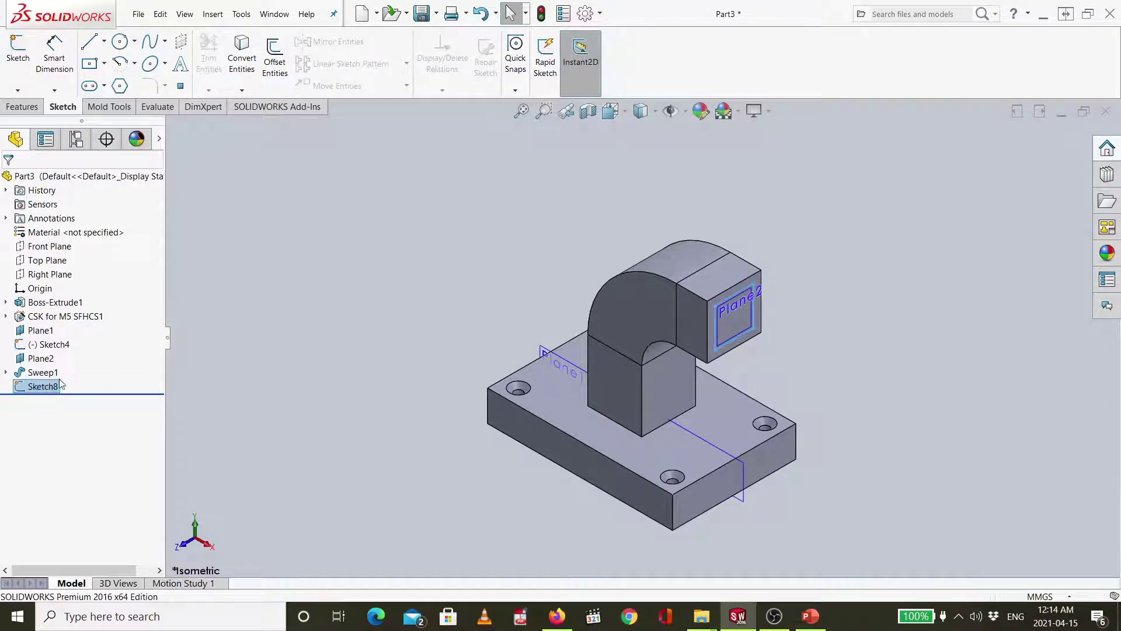
Create a Swept Cut using the 5 mm inset square Sketch8 as the profile and Sweep1's Sketch5 as the path
click(8, 109)
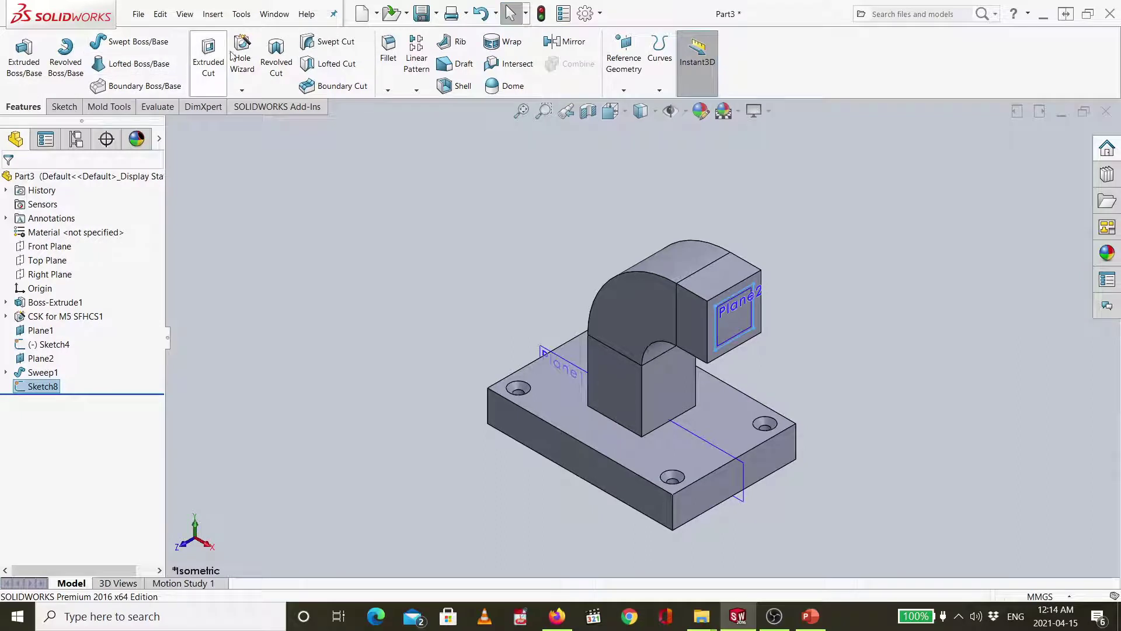
click(327, 45)
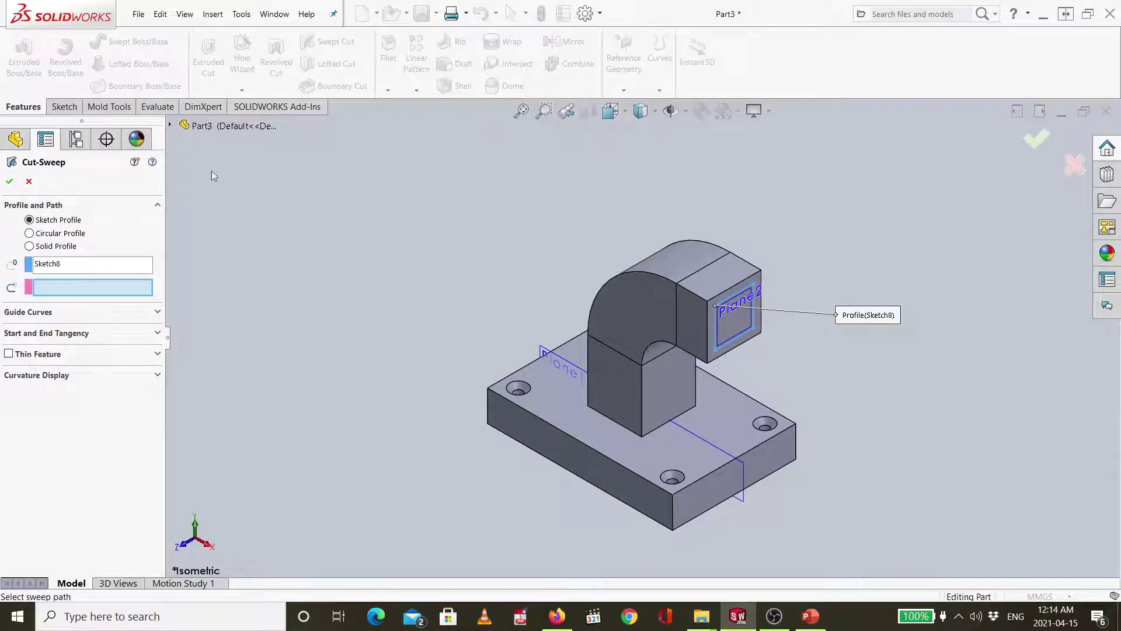
click(77, 269)
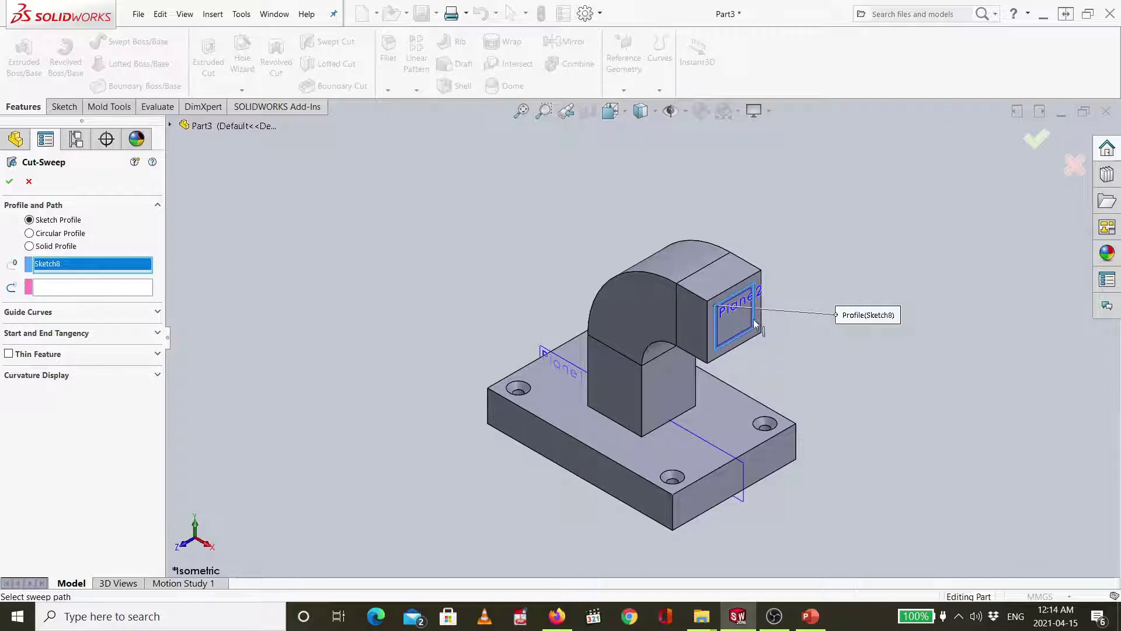
click(170, 125)
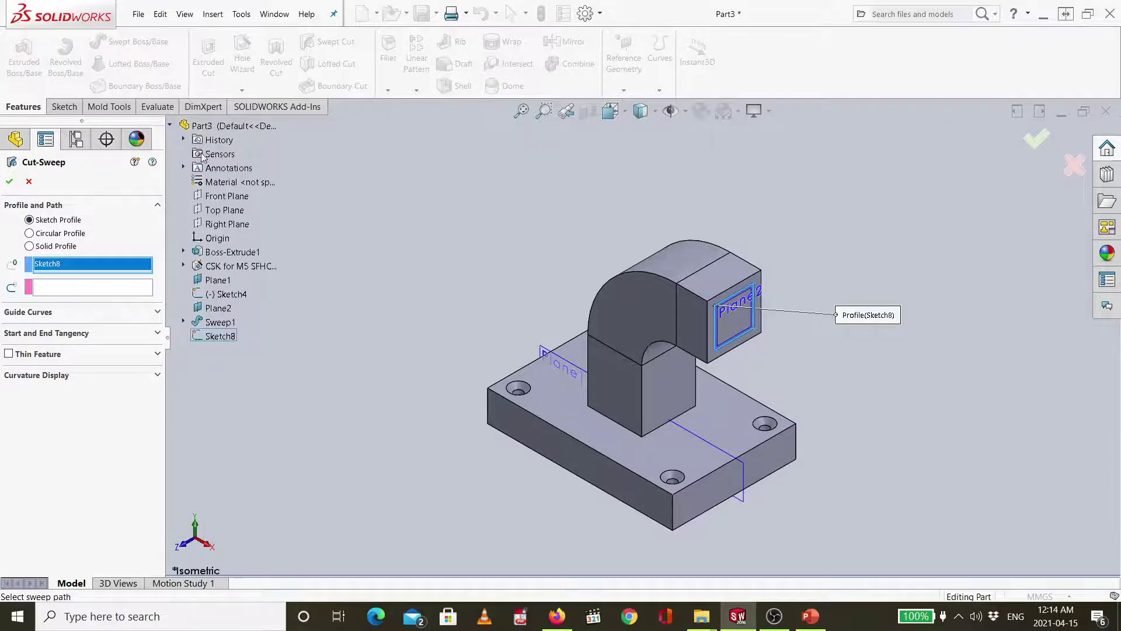
click(76, 290)
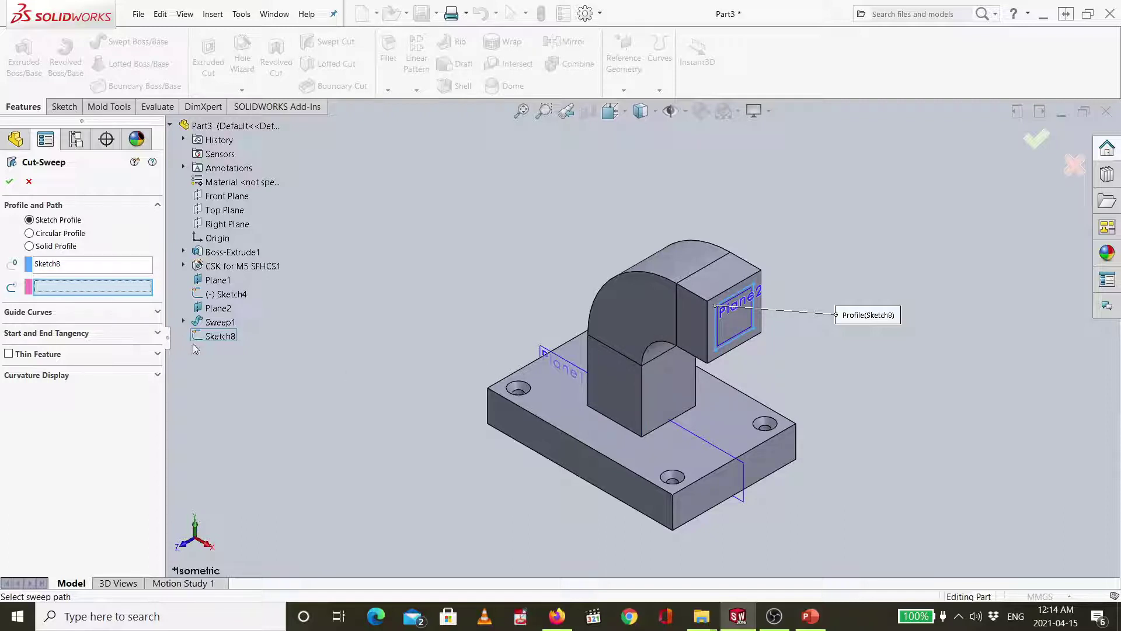
click(169, 126)
click(169, 125)
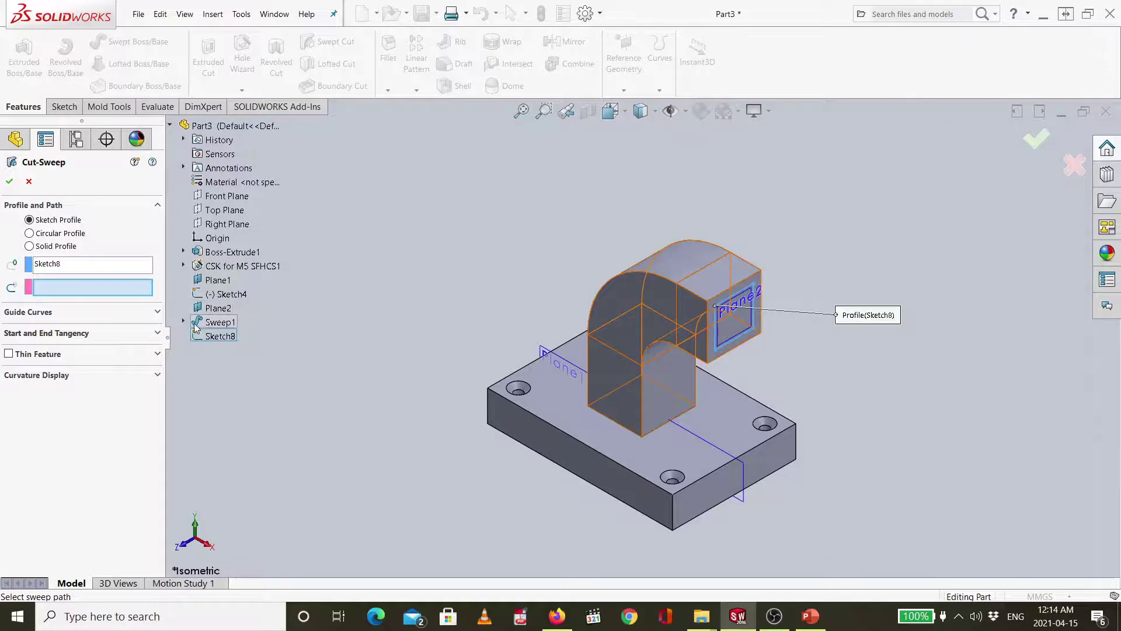
click(183, 322)
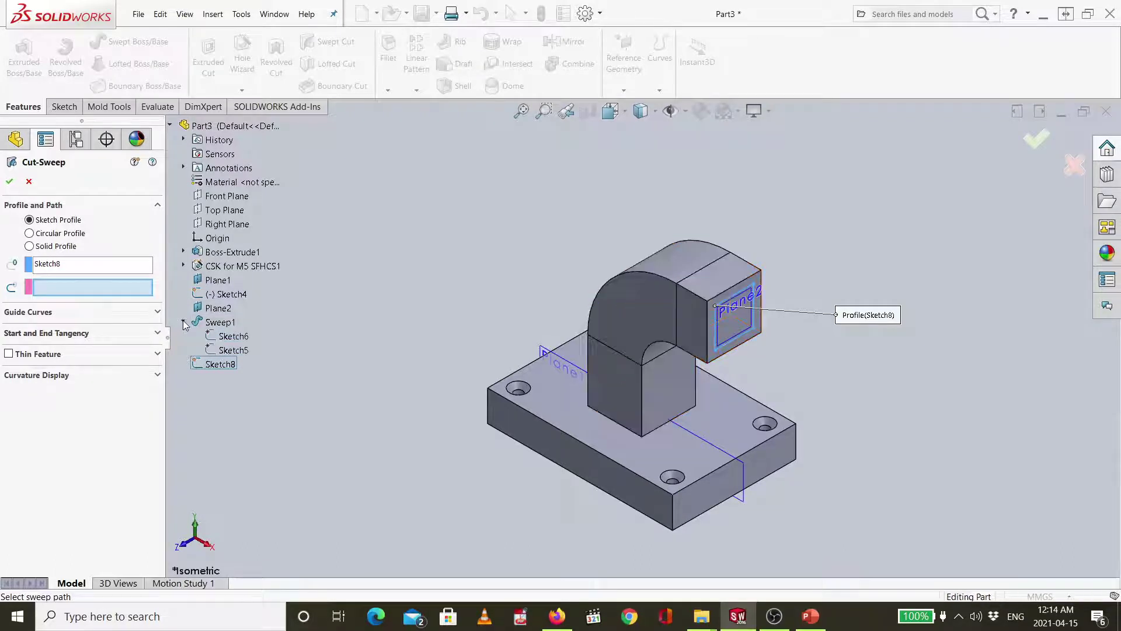
click(233, 351)
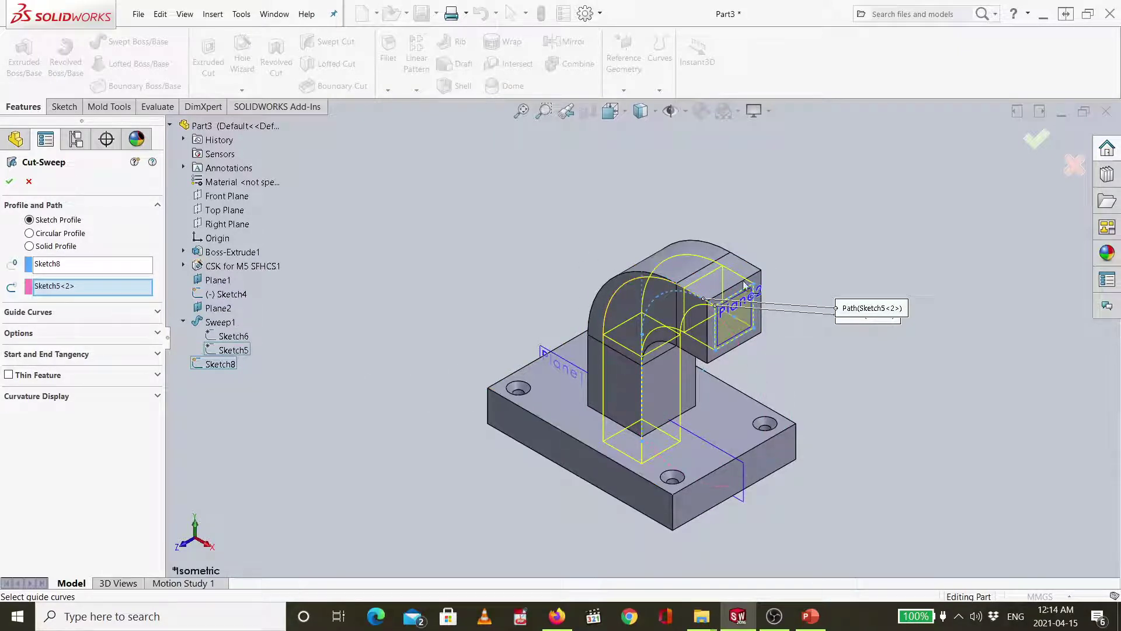
click(1035, 138)
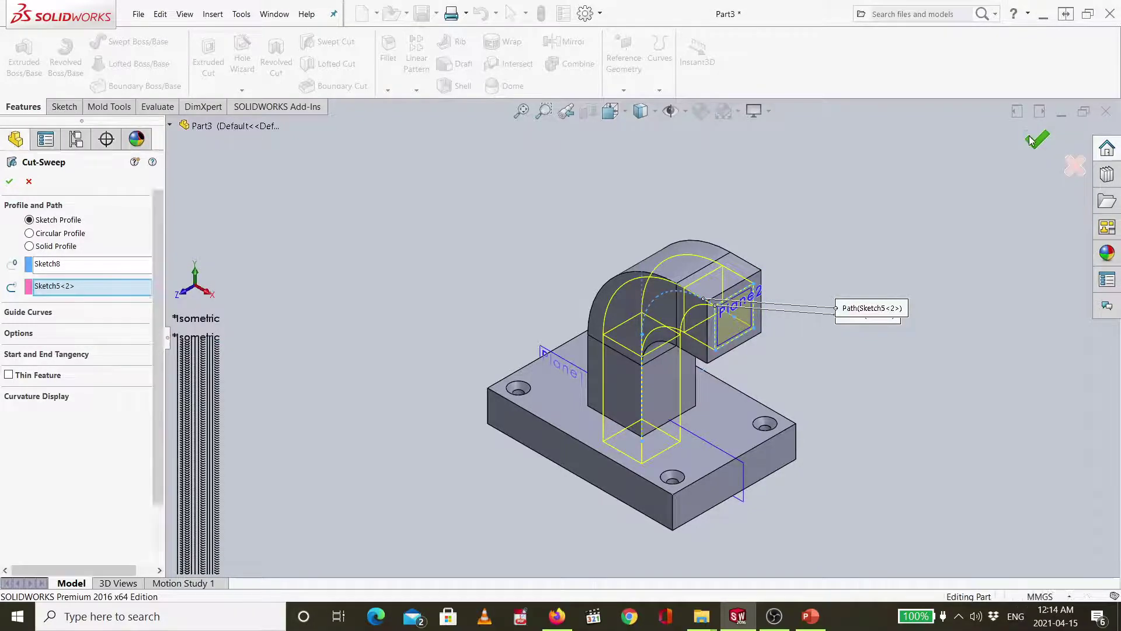
Inspect the hollow swept boss in isometric view with the Hidden Lines Visible display style
middle_drag(948, 323, 892, 327)
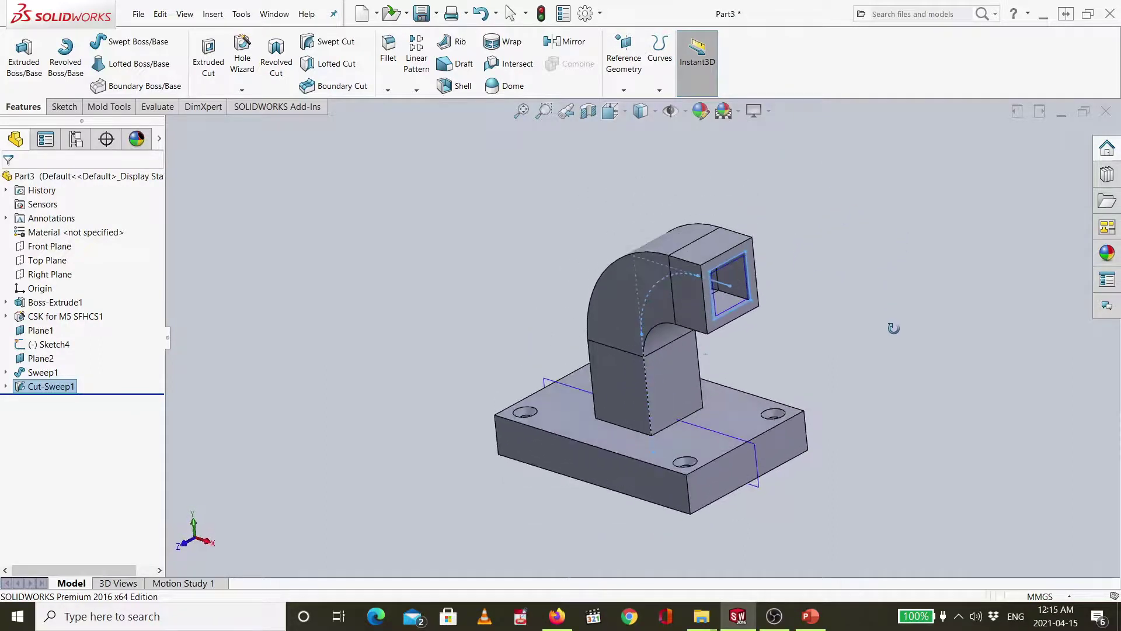
key(Escape)
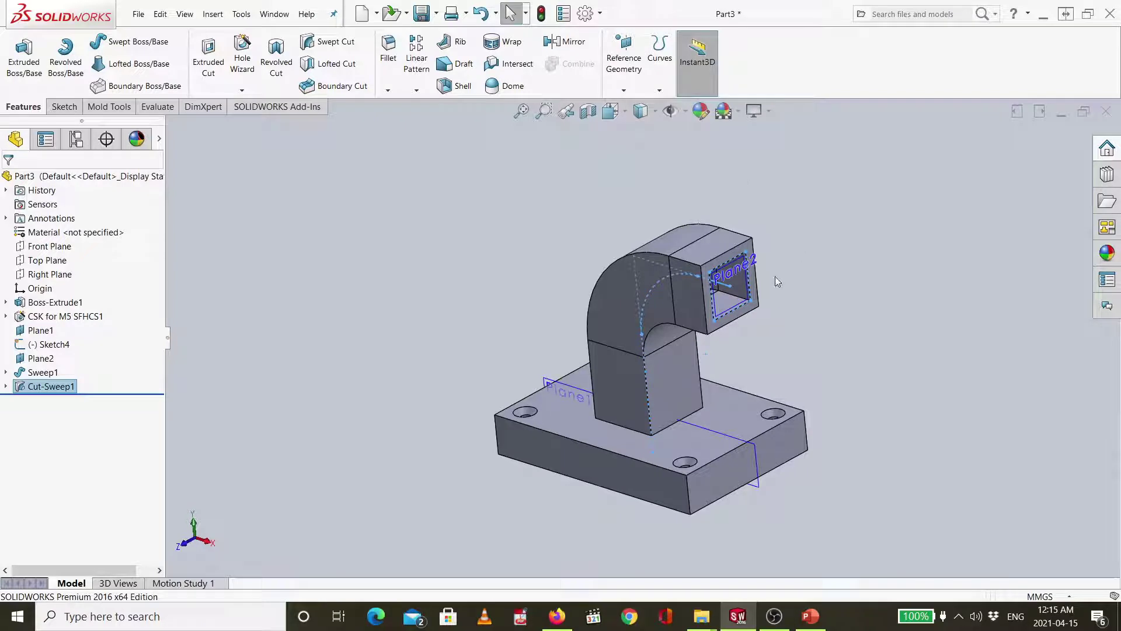
key(ctrl+1)
key(ctrl+7)
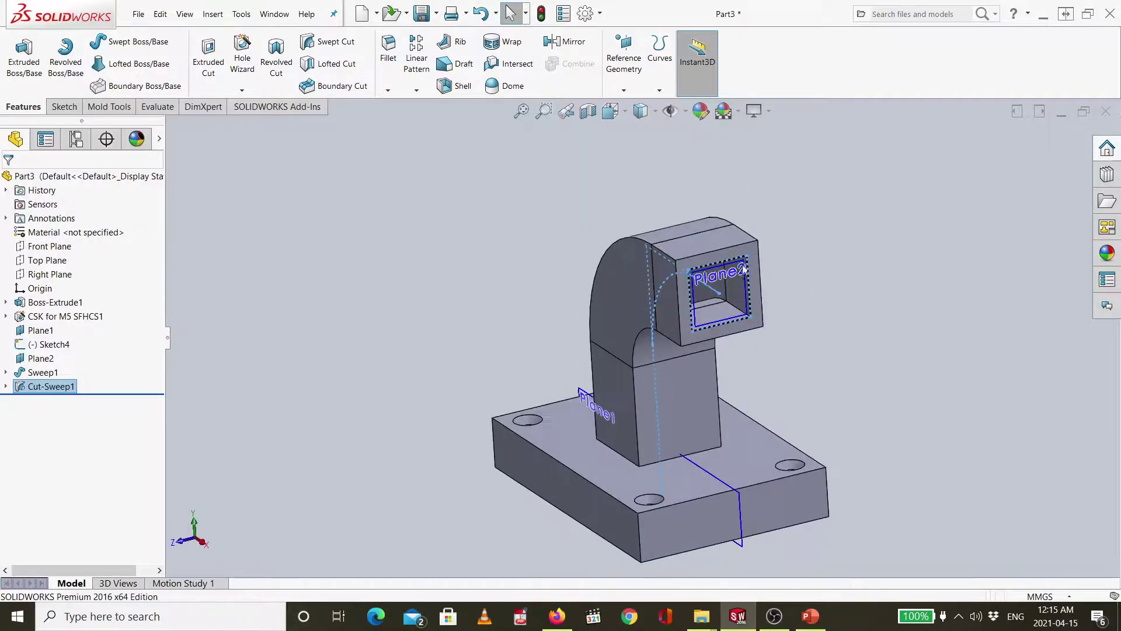
click(654, 112)
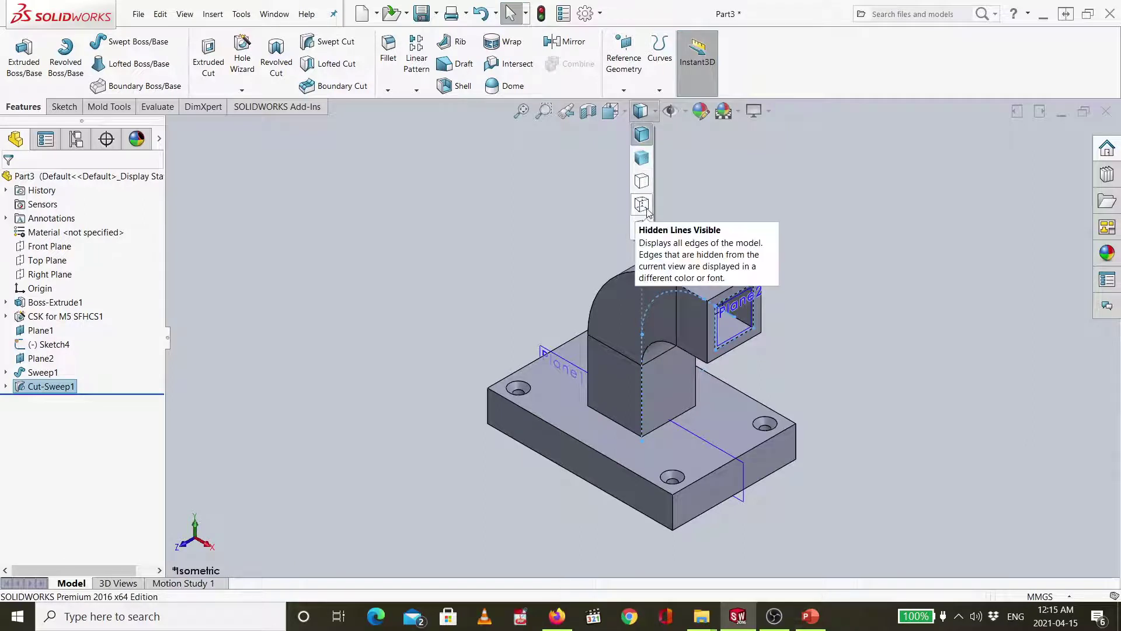
click(642, 204)
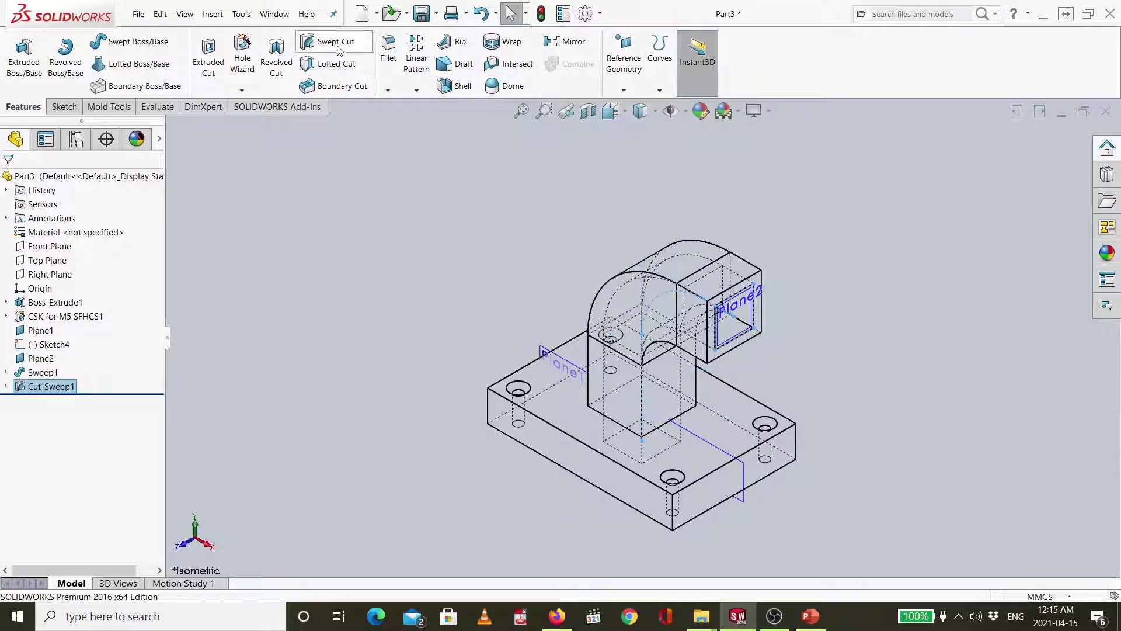
Save the part under the new name Part7 in the current folder and dismiss the notification
click(138, 13)
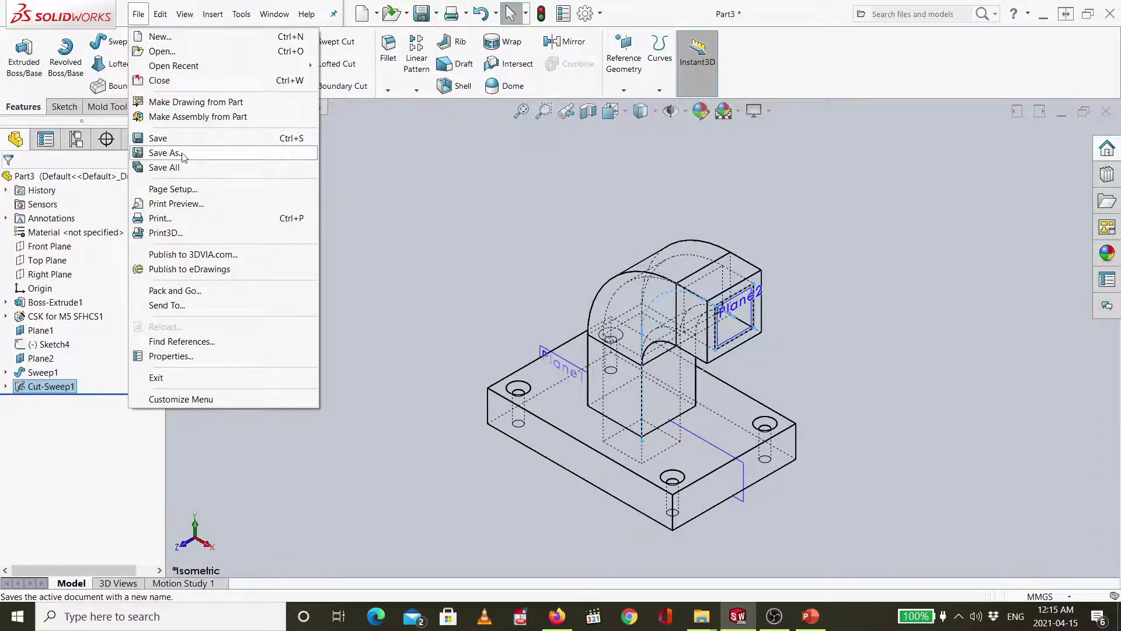
click(181, 155)
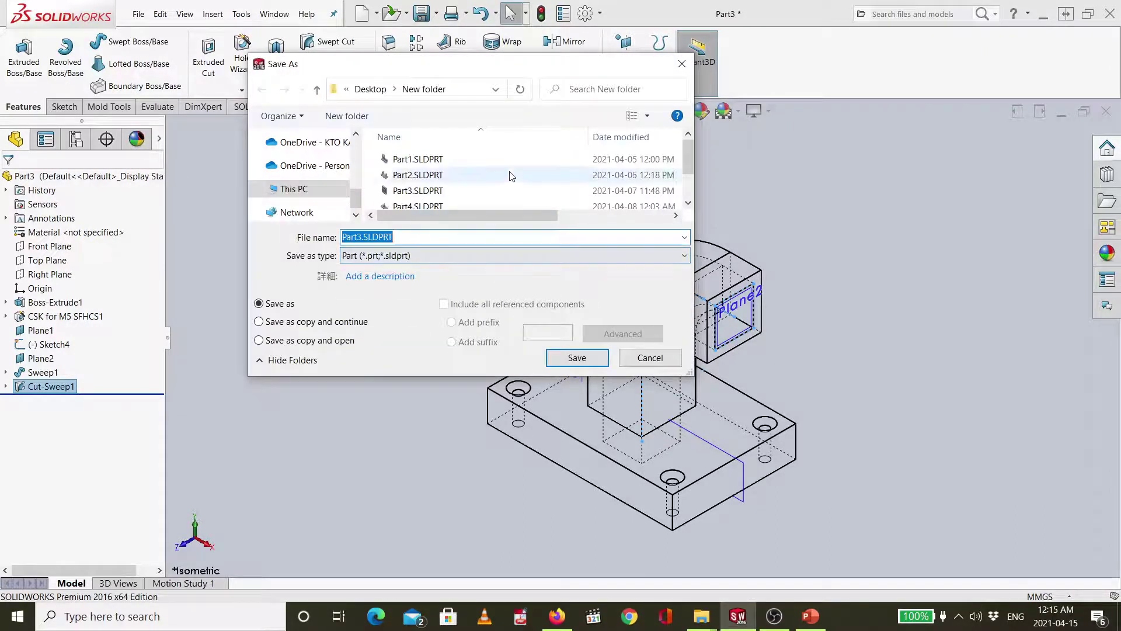
scroll(418, 175, down, 1)
click(417, 239)
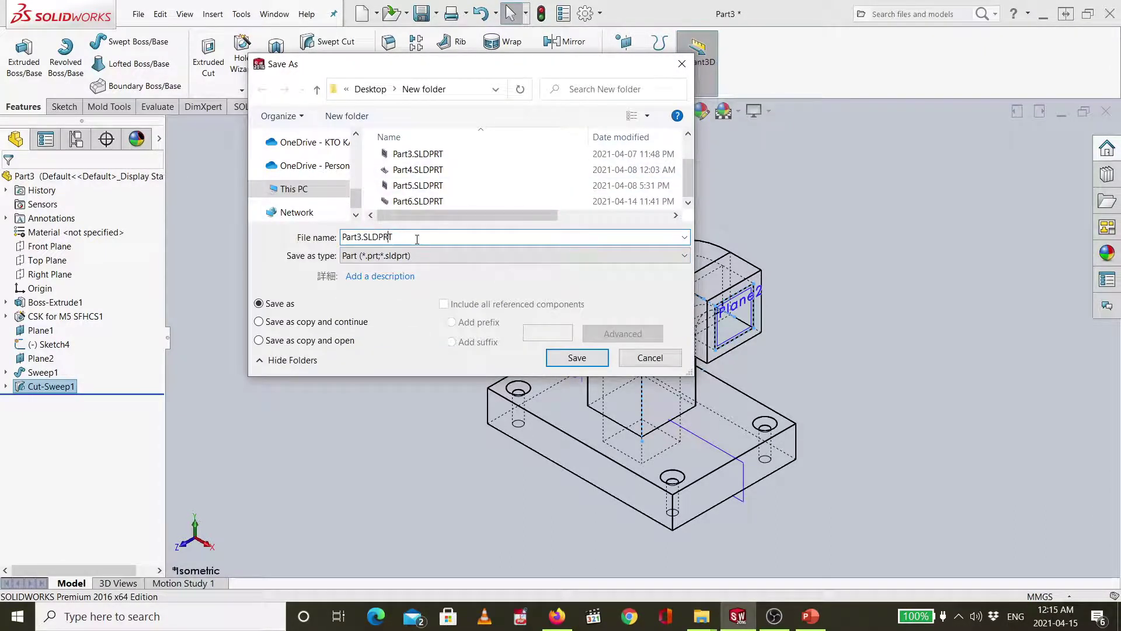
text(7)
key(Return)
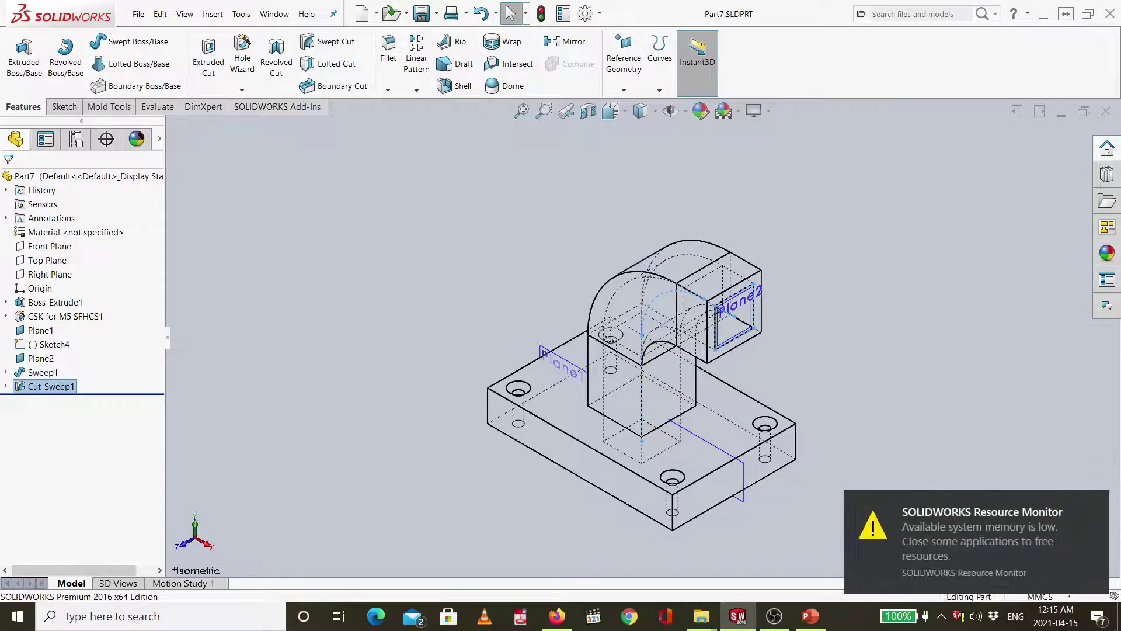
click(1094, 503)
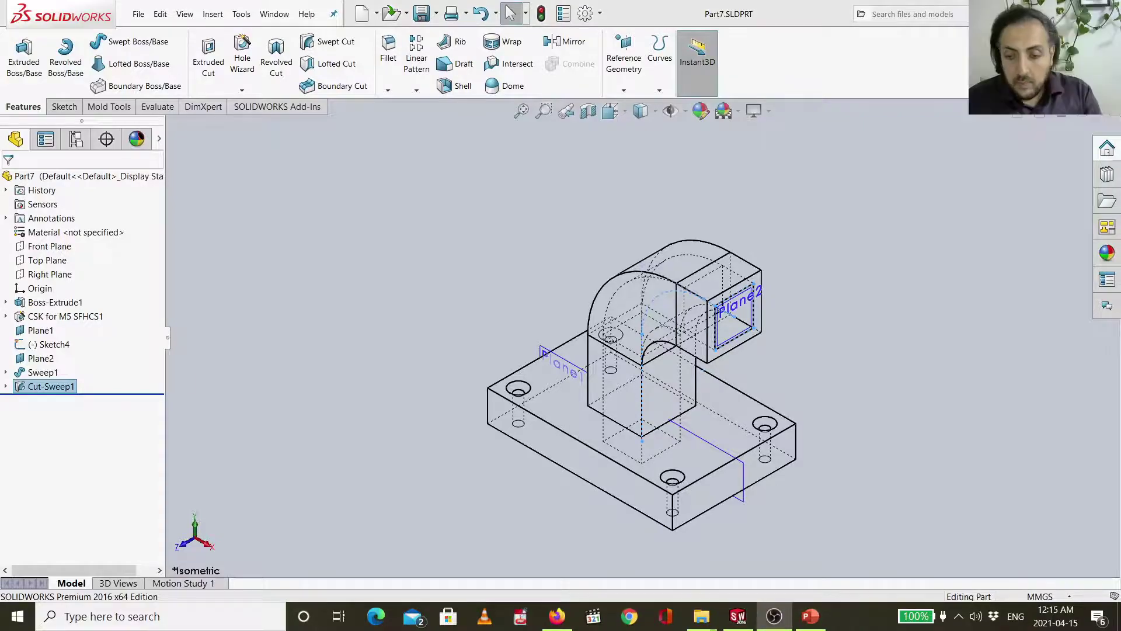
Check the Training Models slide in the presentation and return the part to the shaded display with edges
key(alt+Tab)
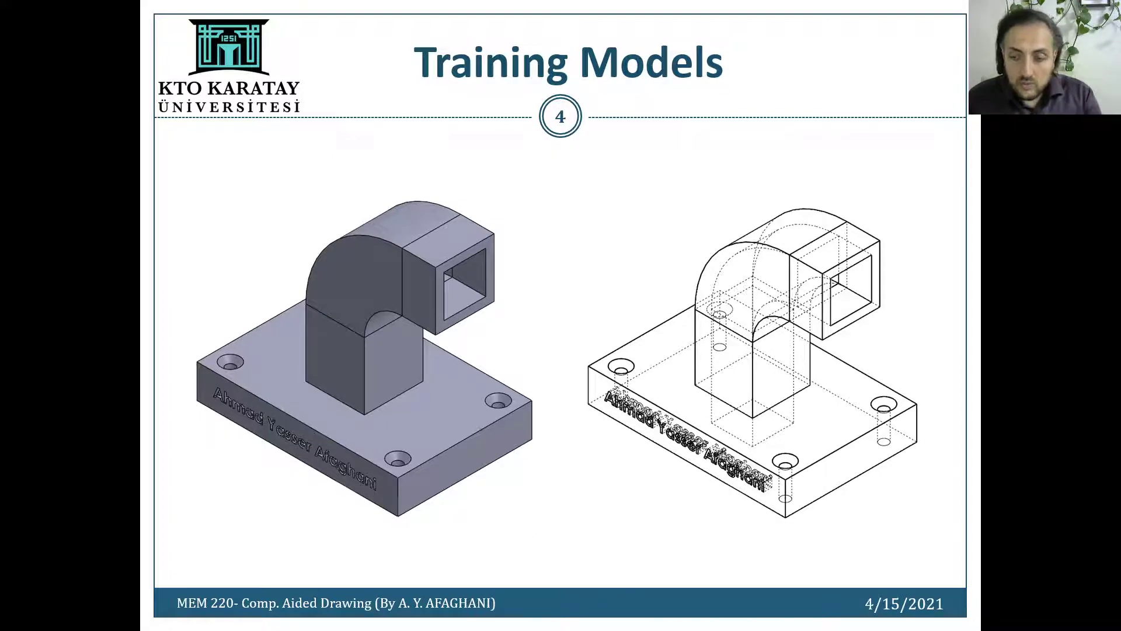
key(alt+Tab)
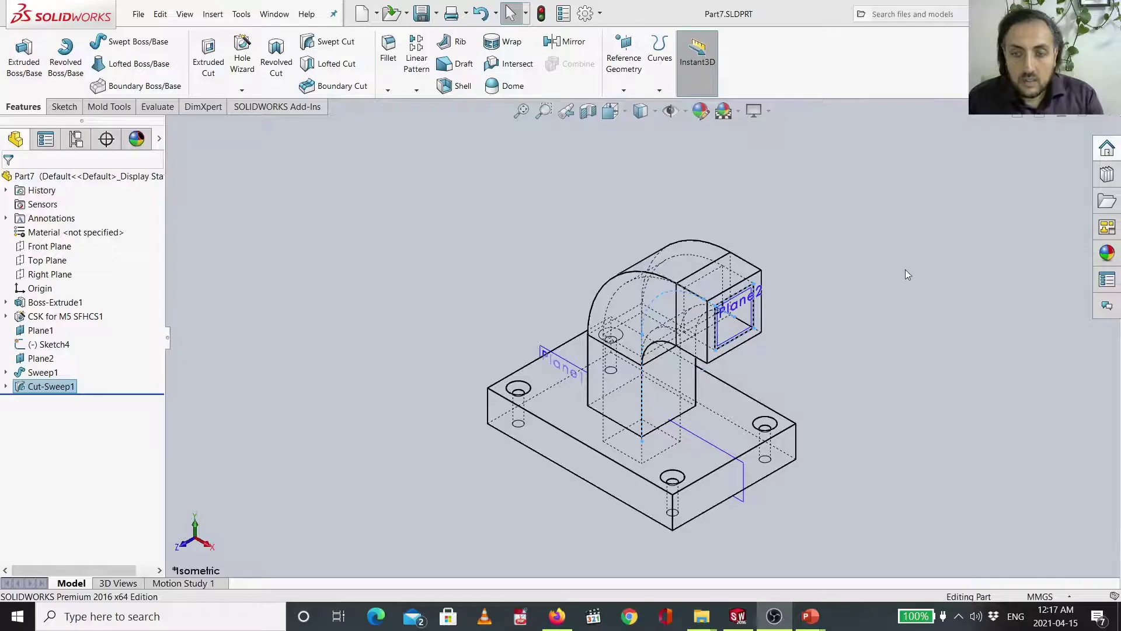
click(646, 136)
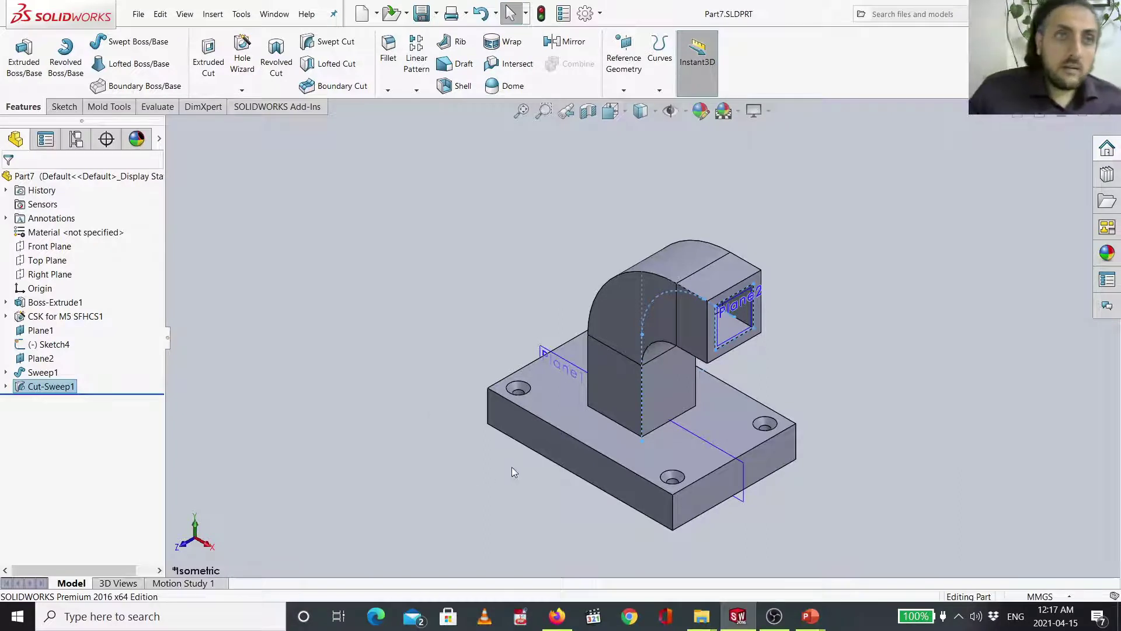
Start a sketch text on the block's 120 mm long front side face and enter the author's full name
click(547, 442)
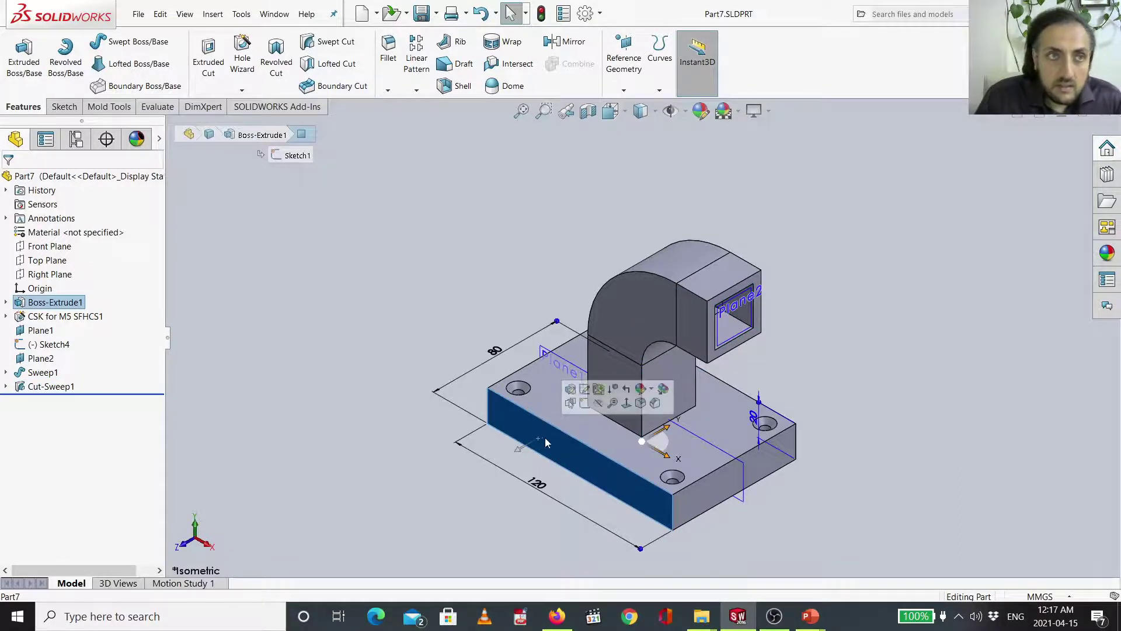
click(64, 106)
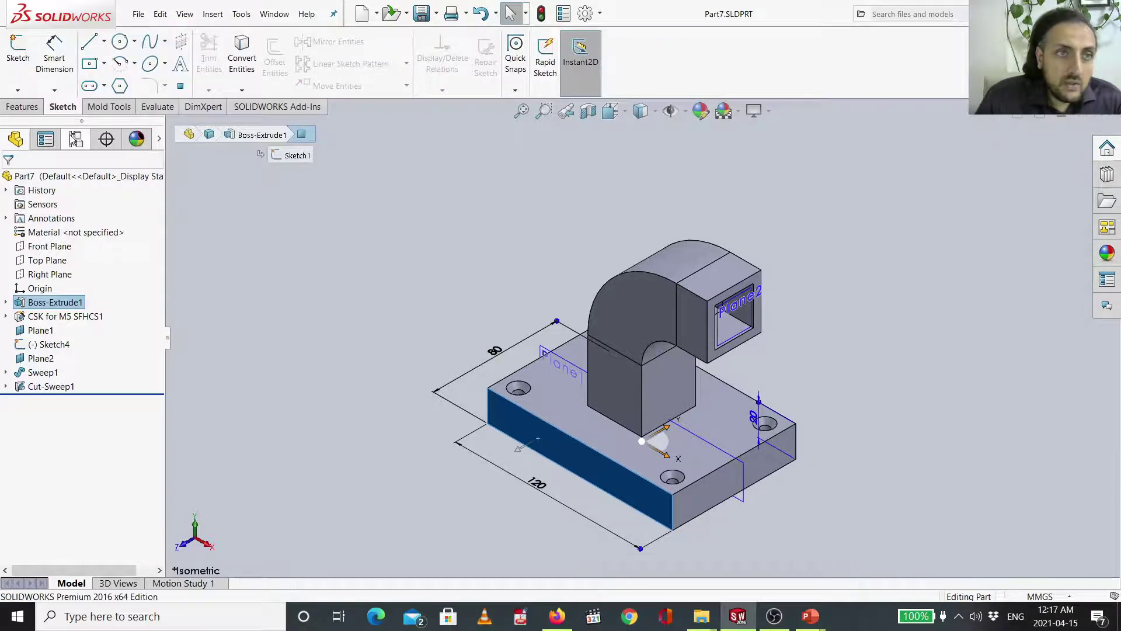
click(180, 63)
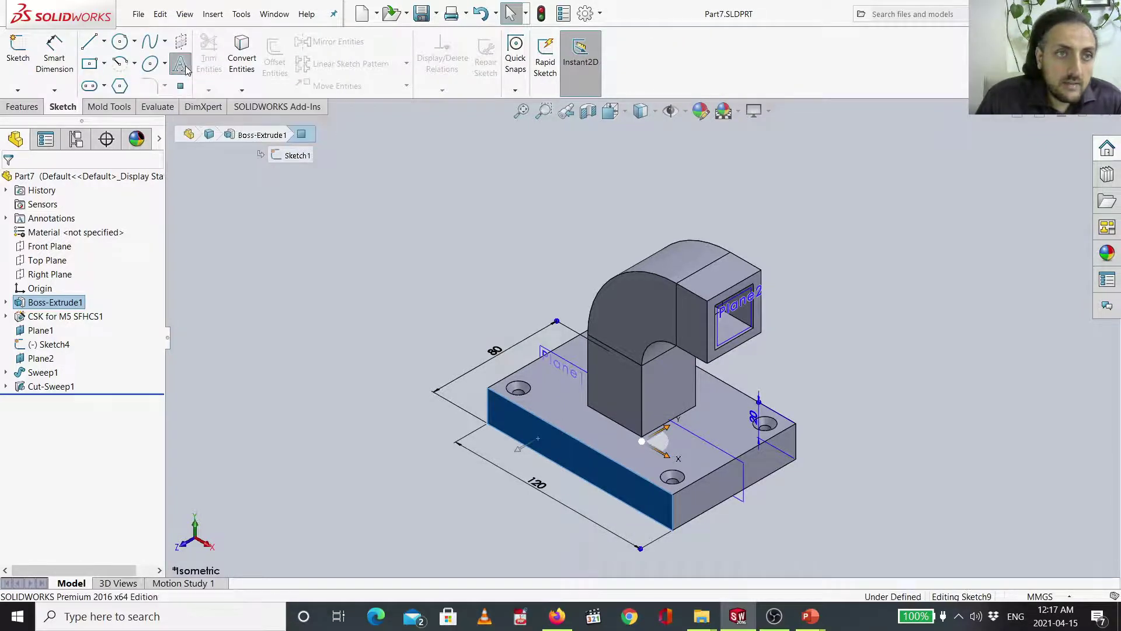
click(100, 289)
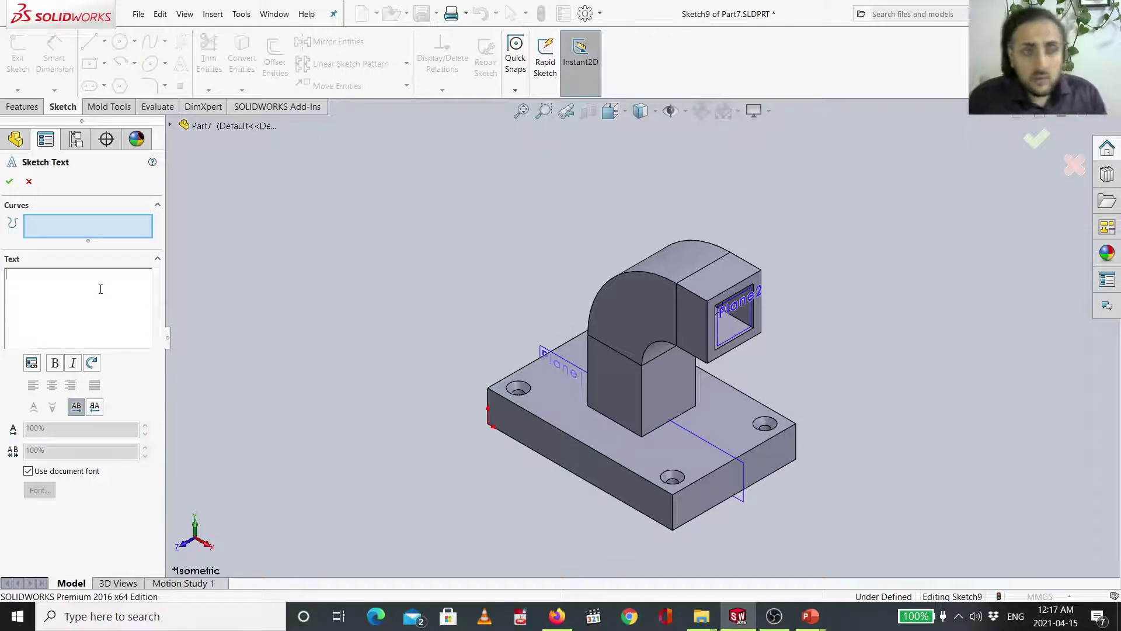
text(Ahmad Yasser AFAGHANI)
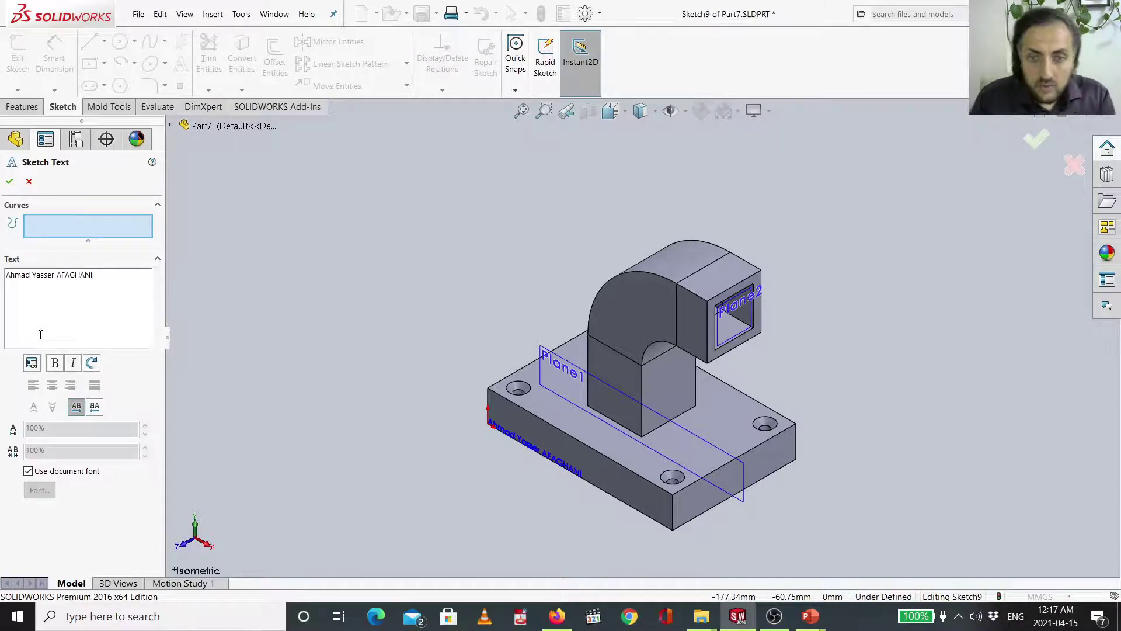
text(dfsadfdsdfs)
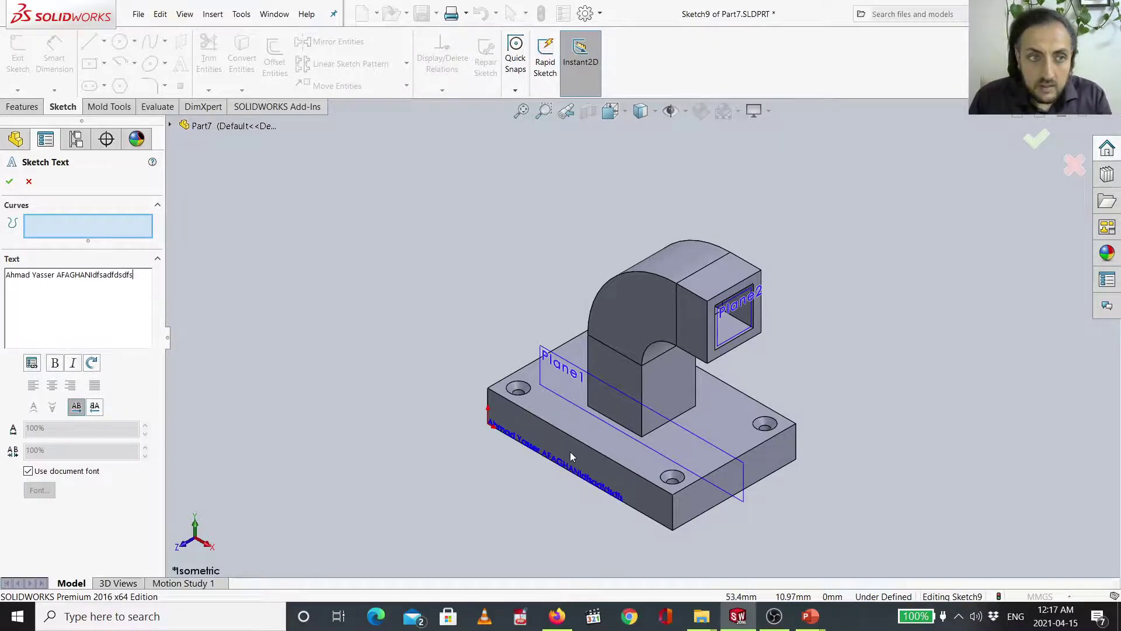
key(BackSpace)
key(BackSpace)
key(BackSpace)
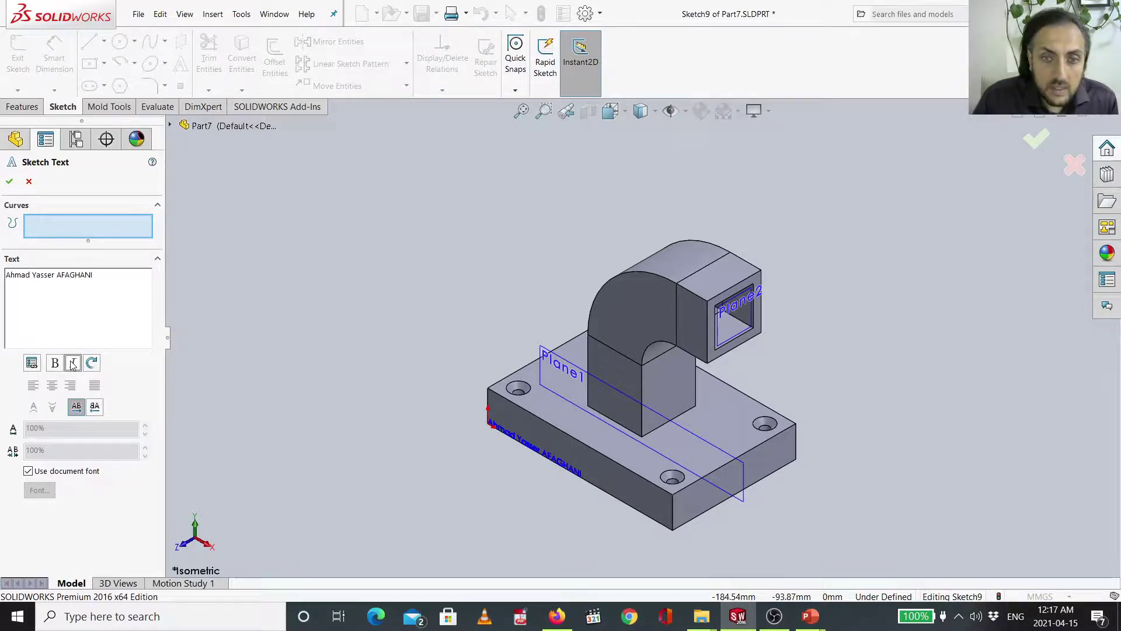
Format the entire sketch text as bold without italics and turn off the use of the document font
drag(118, 279, 4, 268)
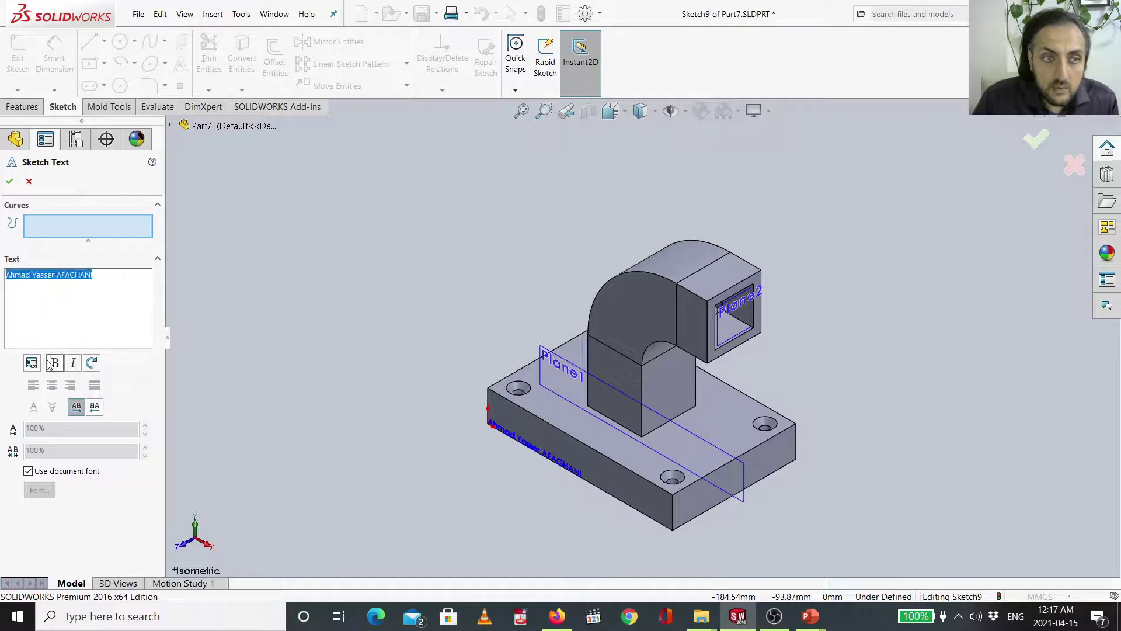
click(50, 364)
click(50, 364)
click(74, 366)
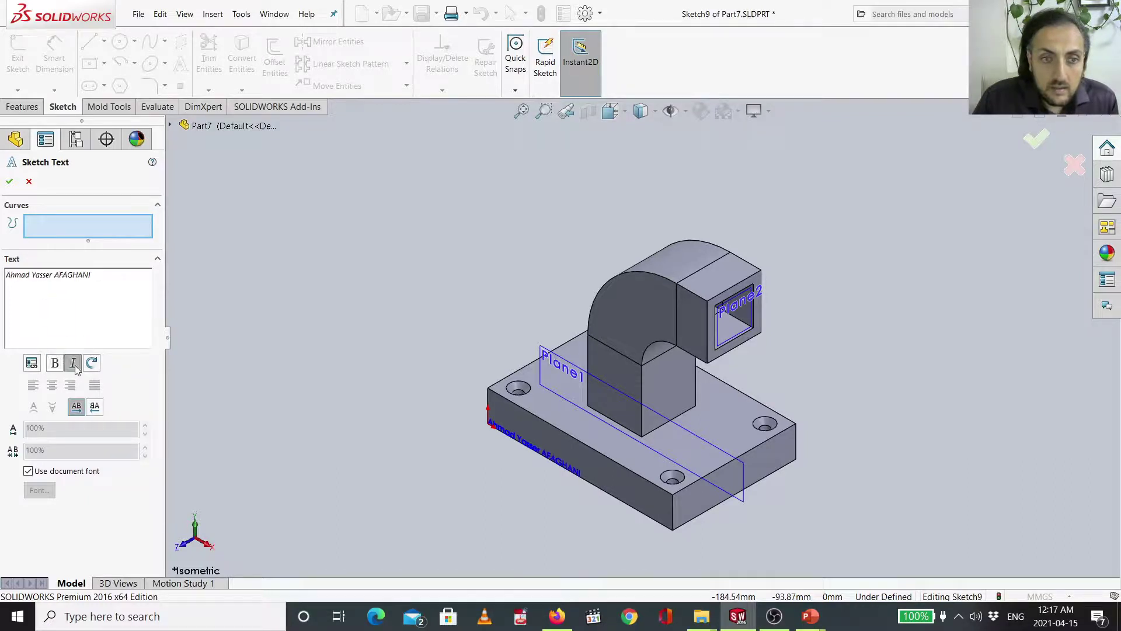
drag(106, 275, 5, 275)
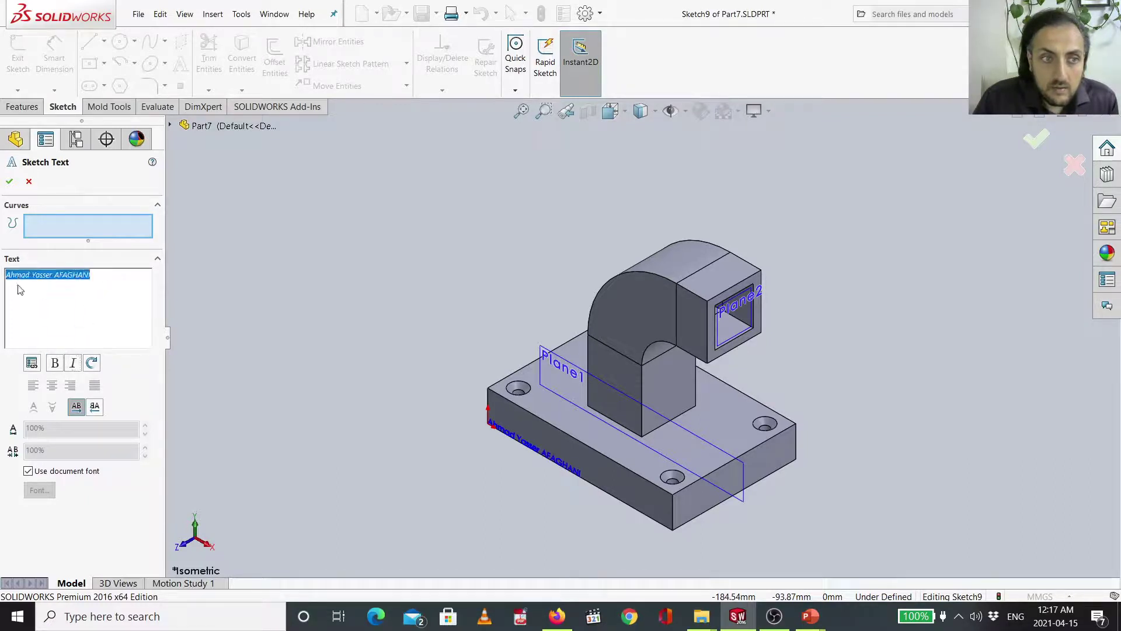
click(59, 365)
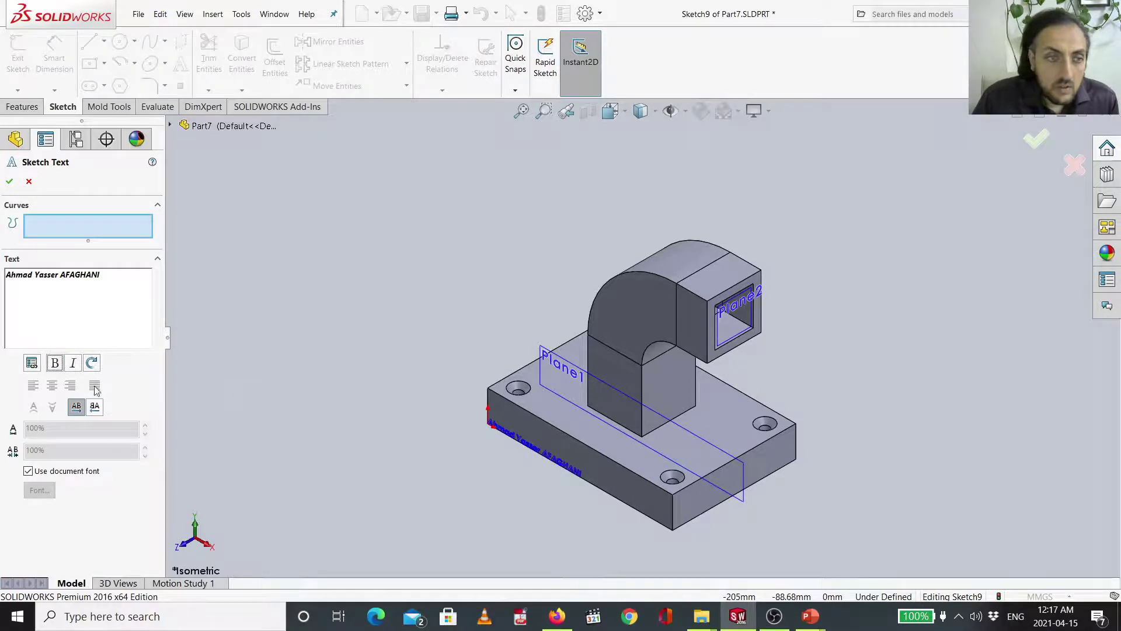
click(73, 362)
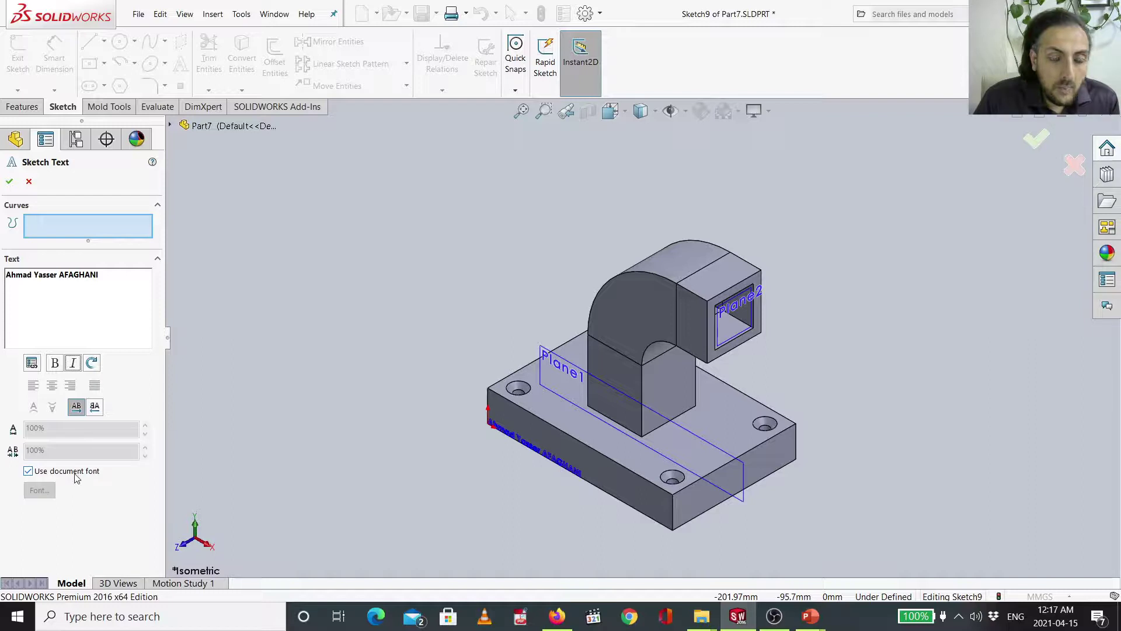
click(41, 474)
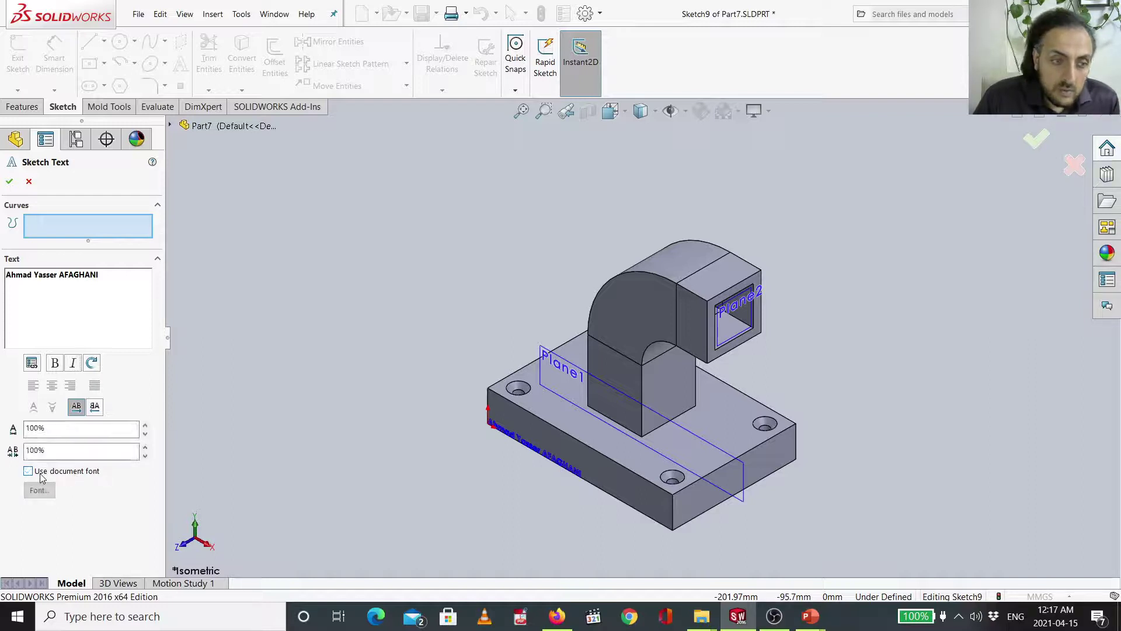
Set the width factor of the sketch text to 140%, keeping the document font turned off
click(145, 425)
click(146, 425)
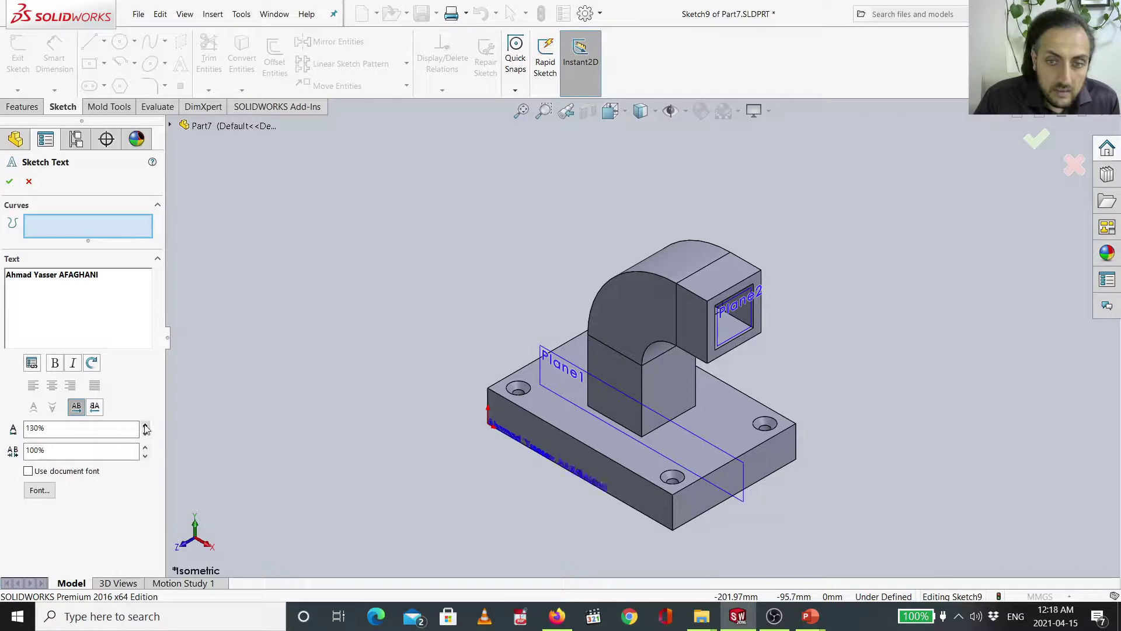
click(145, 425)
click(145, 425)
click(146, 425)
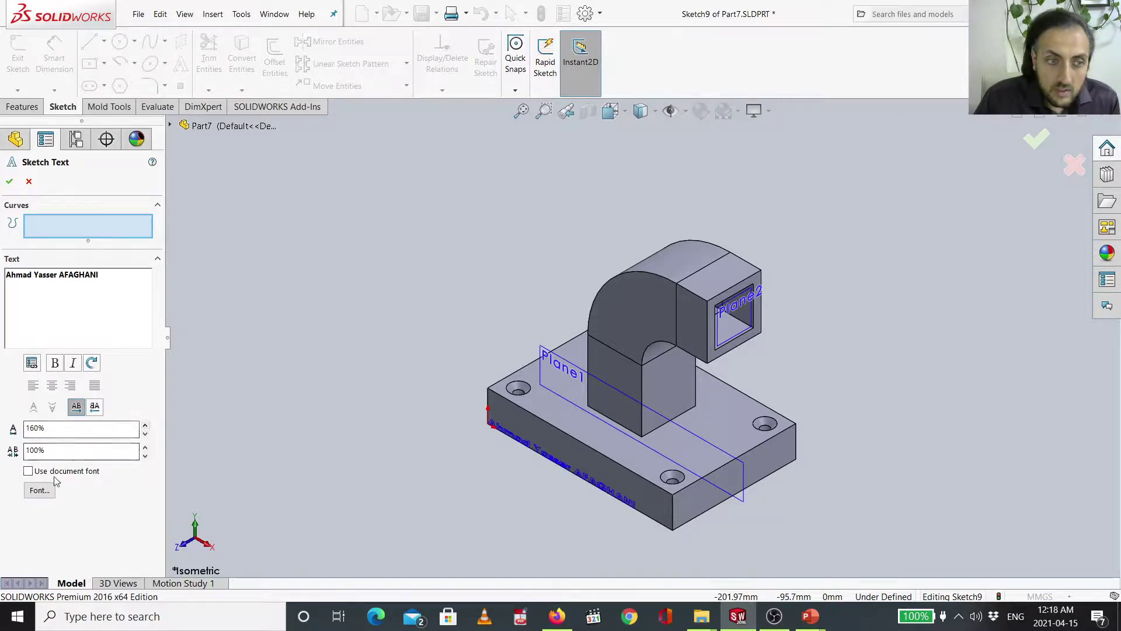
click(28, 471)
click(28, 471)
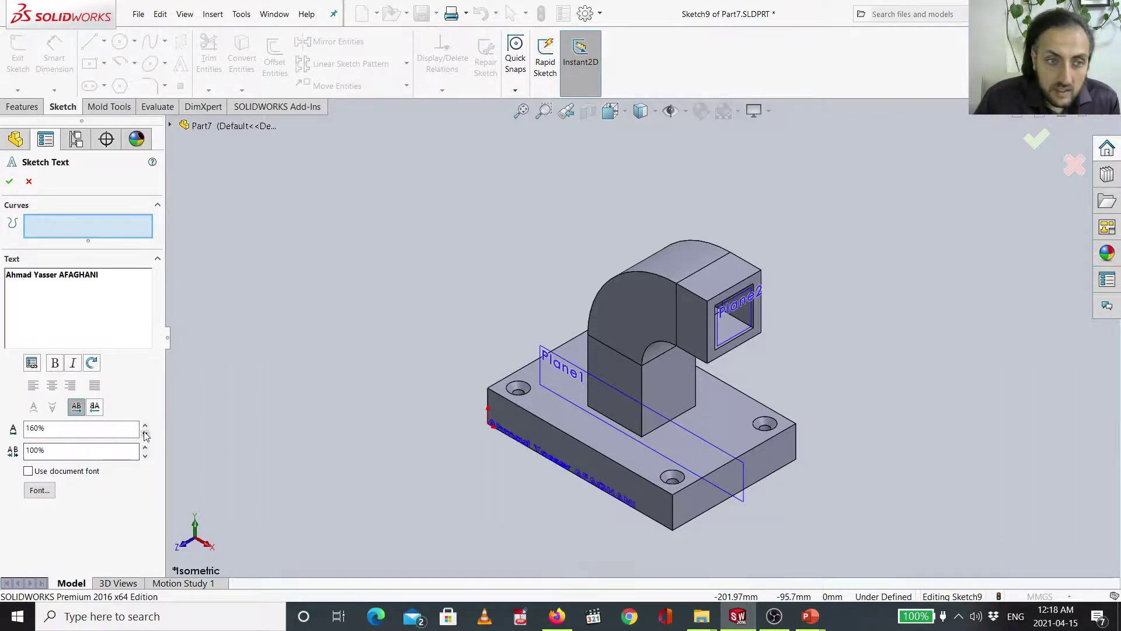
click(145, 426)
click(145, 434)
click(145, 434)
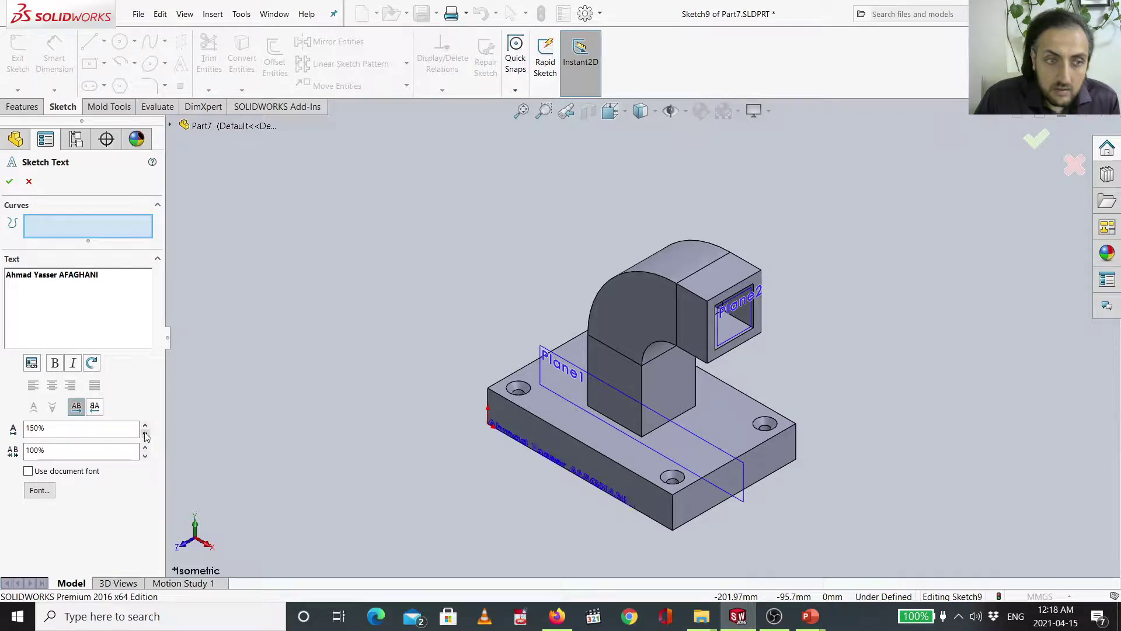
click(145, 434)
Set the character spacing of the sketch text to 110%
click(145, 447)
click(145, 448)
click(145, 447)
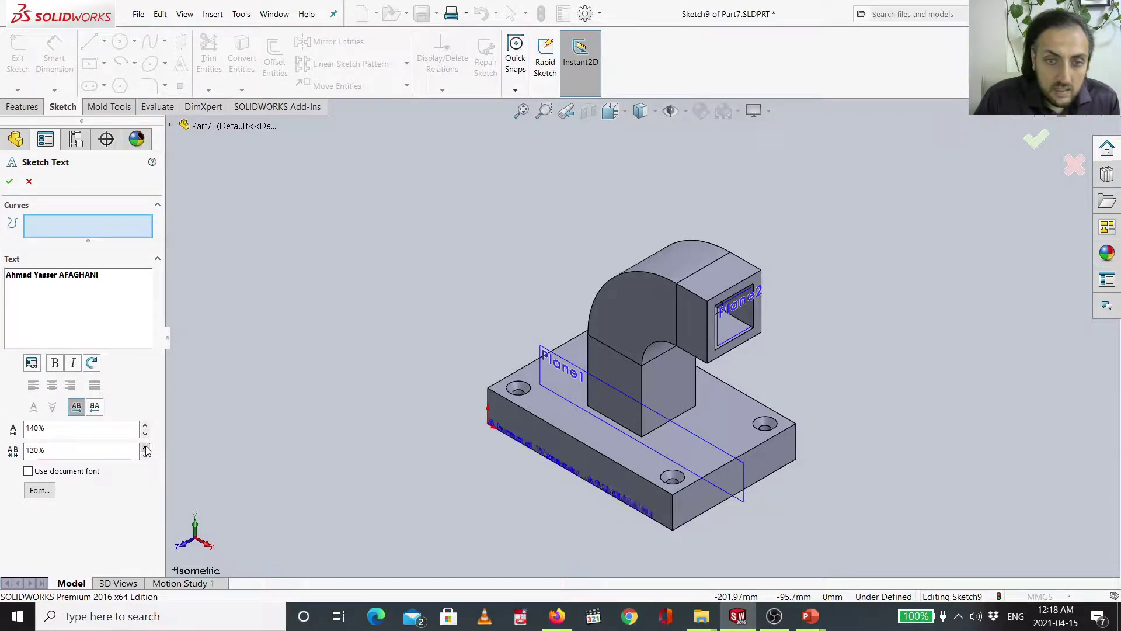
click(145, 448)
click(145, 455)
click(146, 455)
click(146, 455)
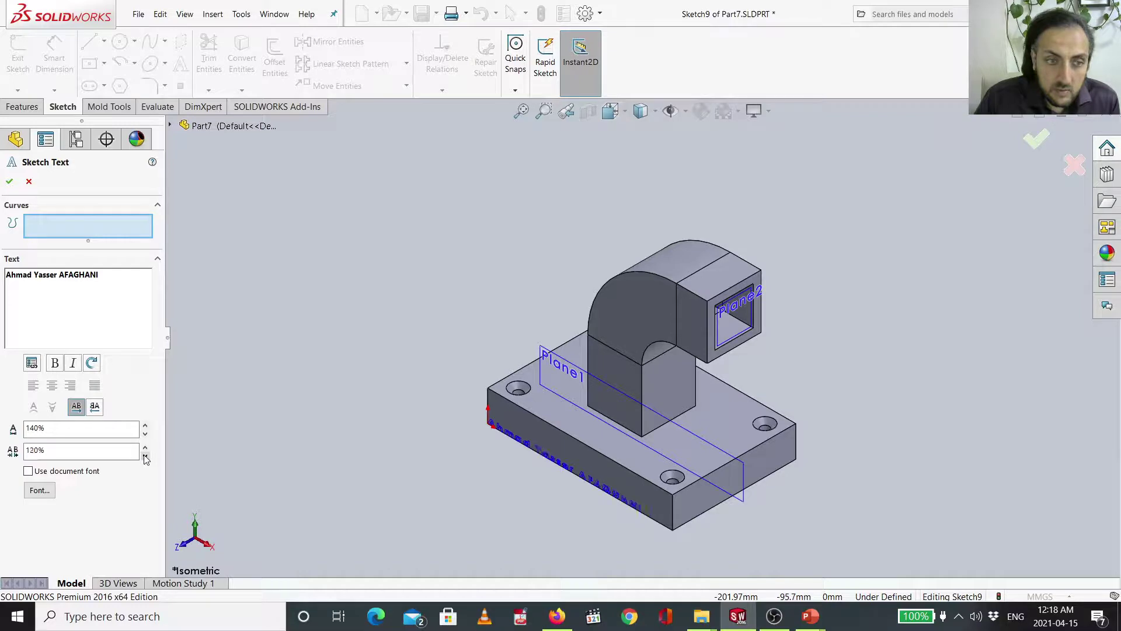
Move the name text up from the lower edge so it lies within the block's 120 mm long front side face
click(523, 443)
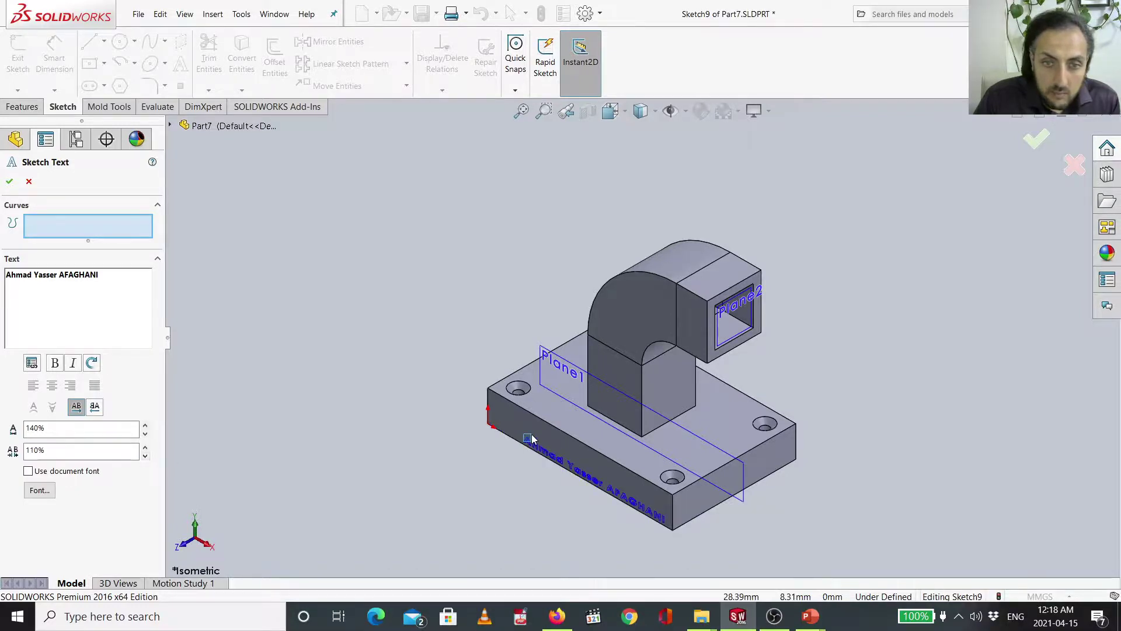
mouse_move(522, 427)
mouse_down()
mouse_move(537, 446)
mouse_move(500, 422)
mouse_up()
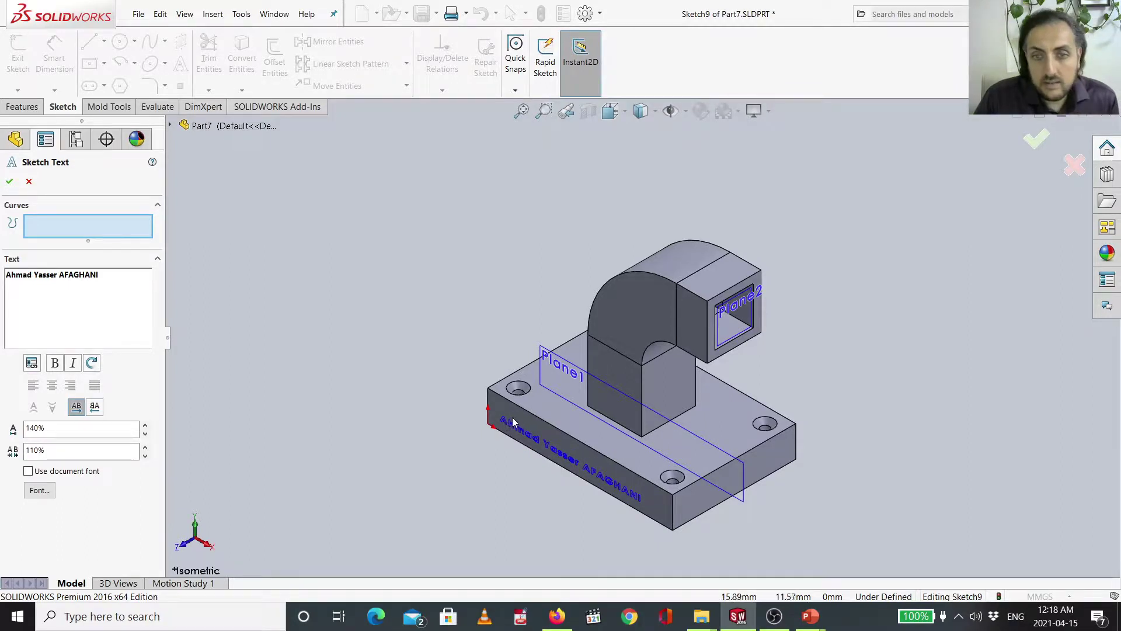
click(512, 419)
click(512, 425)
click(506, 421)
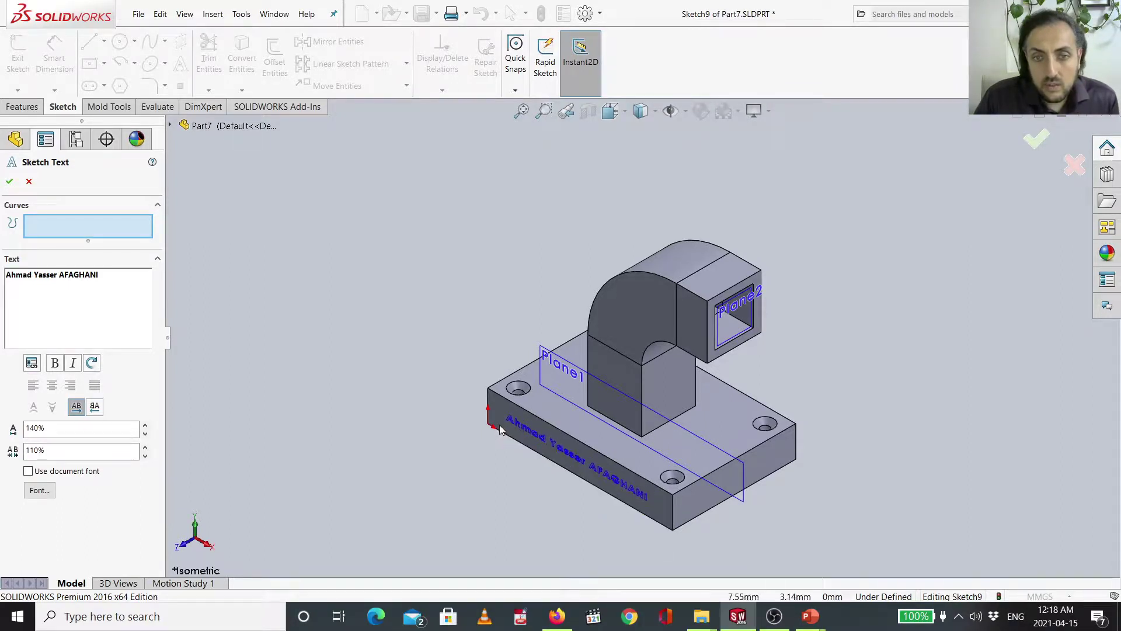
click(502, 419)
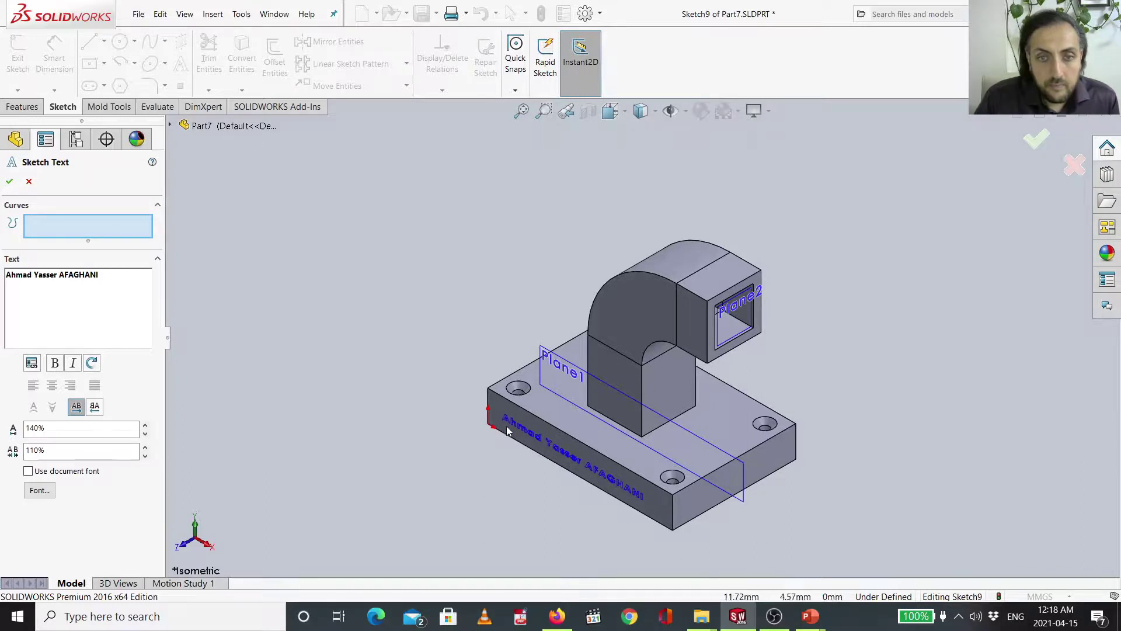
click(504, 424)
click(504, 419)
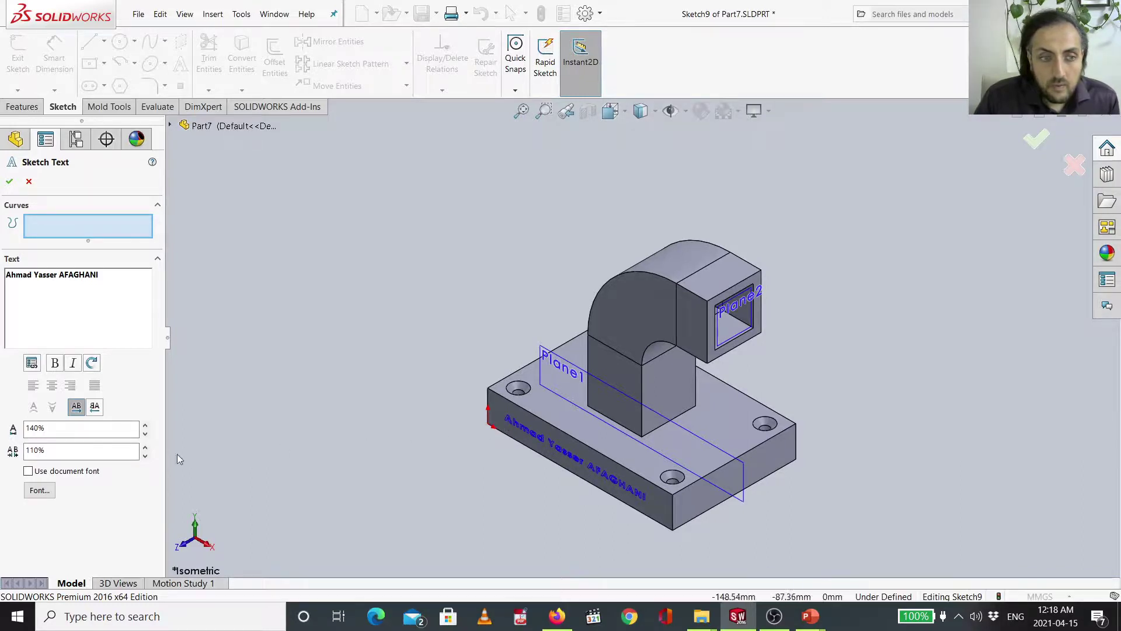
Widen the name text to a 150% width factor, center it on the block's front side face and accept the sketch text
click(145, 425)
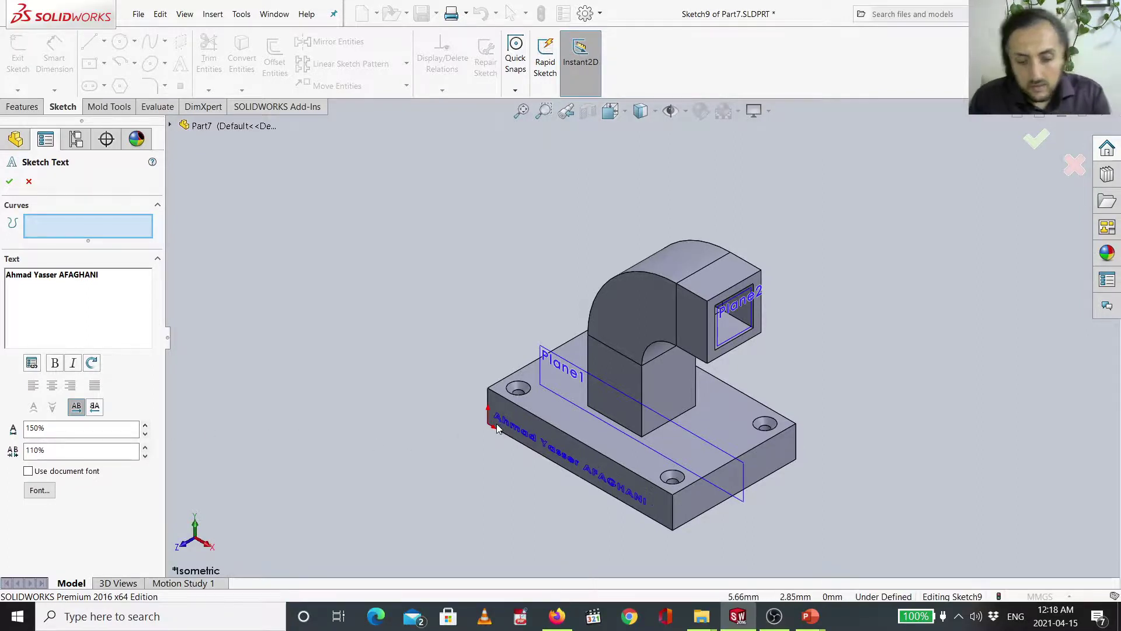
key(ctrl+8)
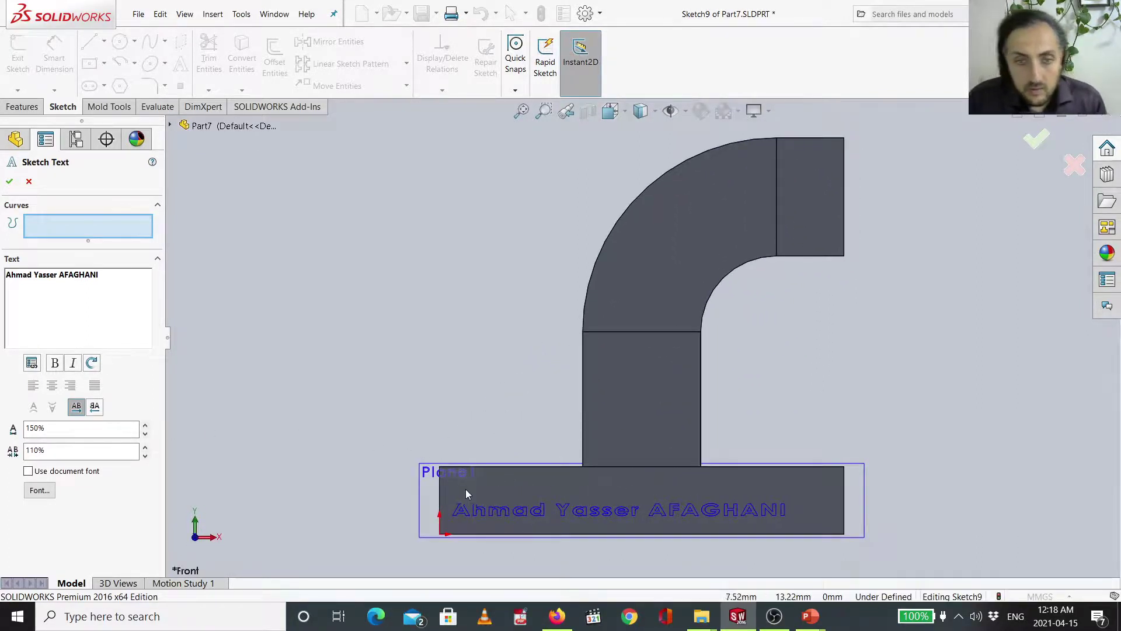
click(468, 490)
click(469, 496)
click(471, 506)
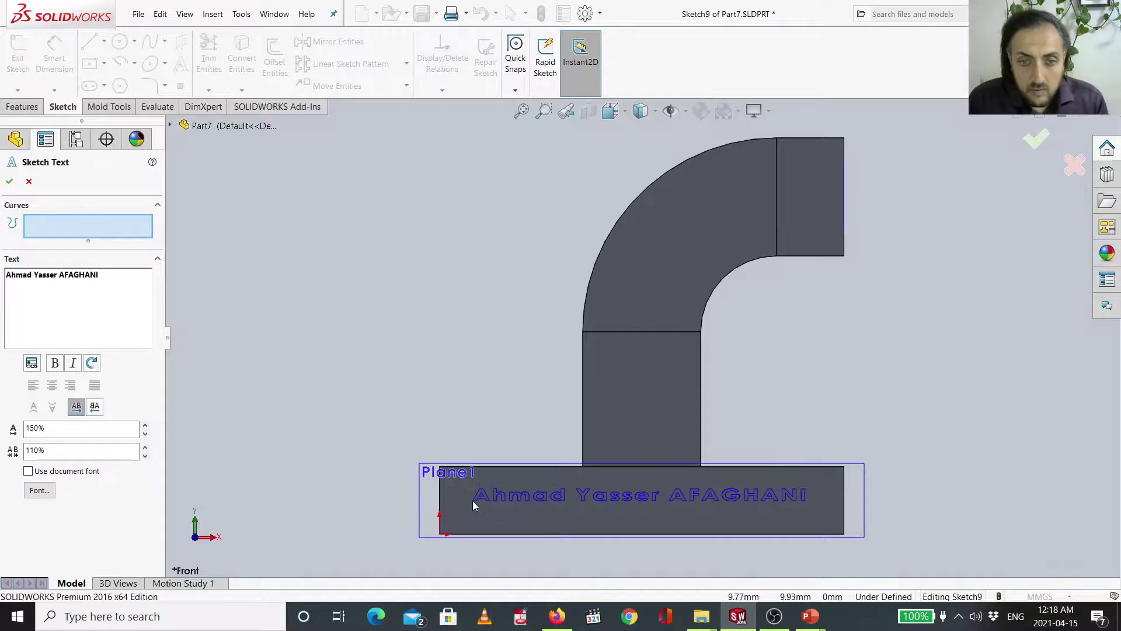
click(470, 507)
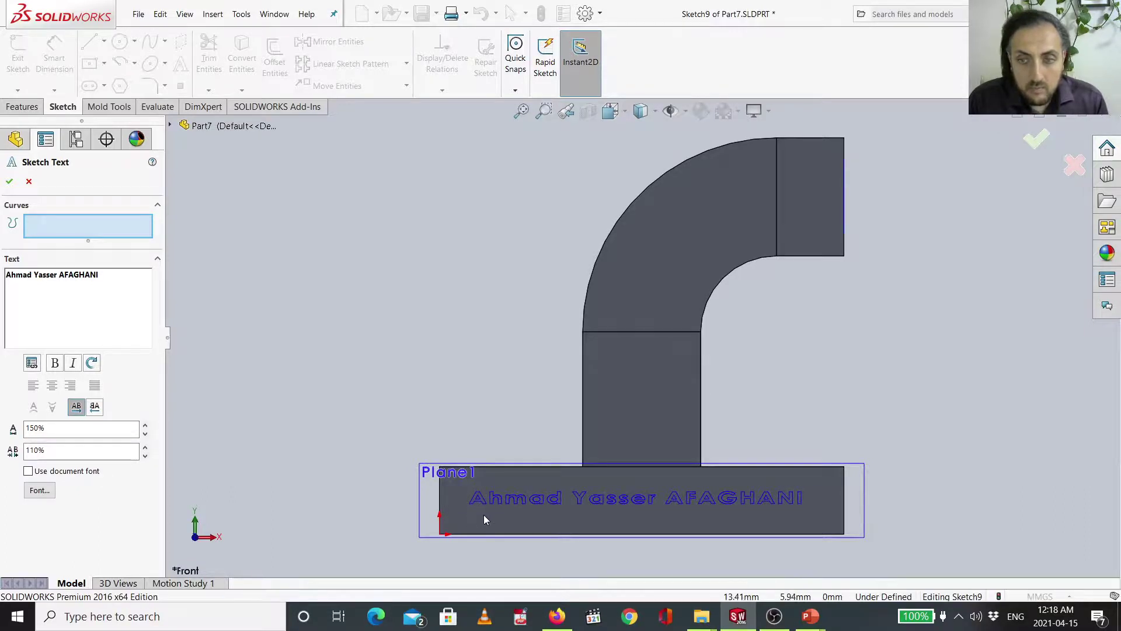
click(1035, 140)
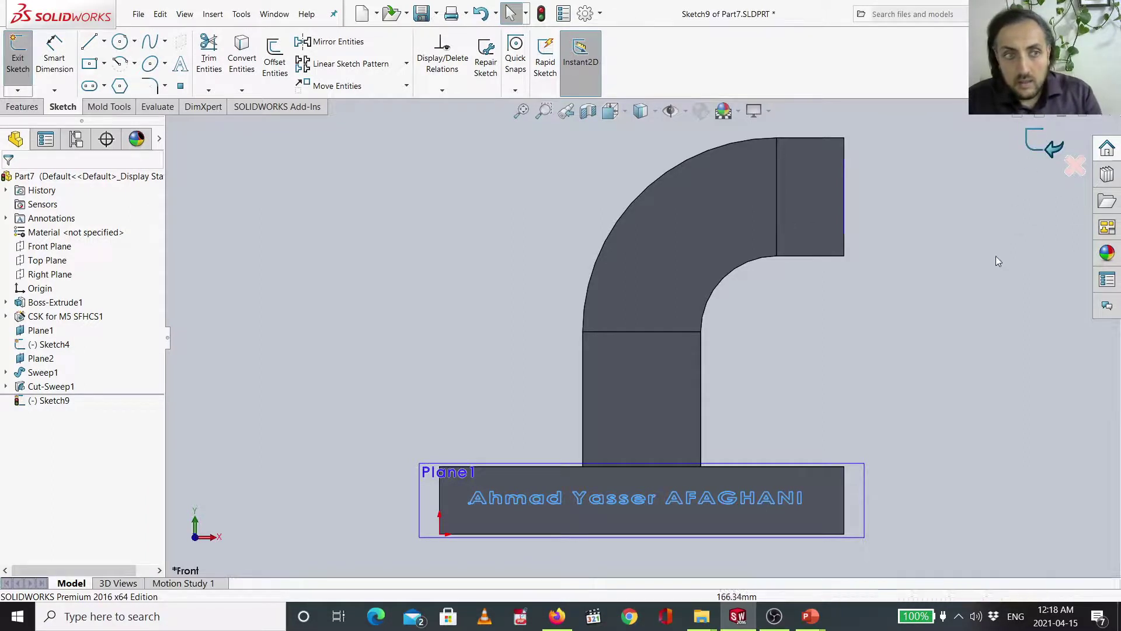
Cut the name text 5 mm deep into the block's front side face with a blind Extruded Cut
middle_drag(903, 348, 856, 408)
scroll(513, 415, up, 2)
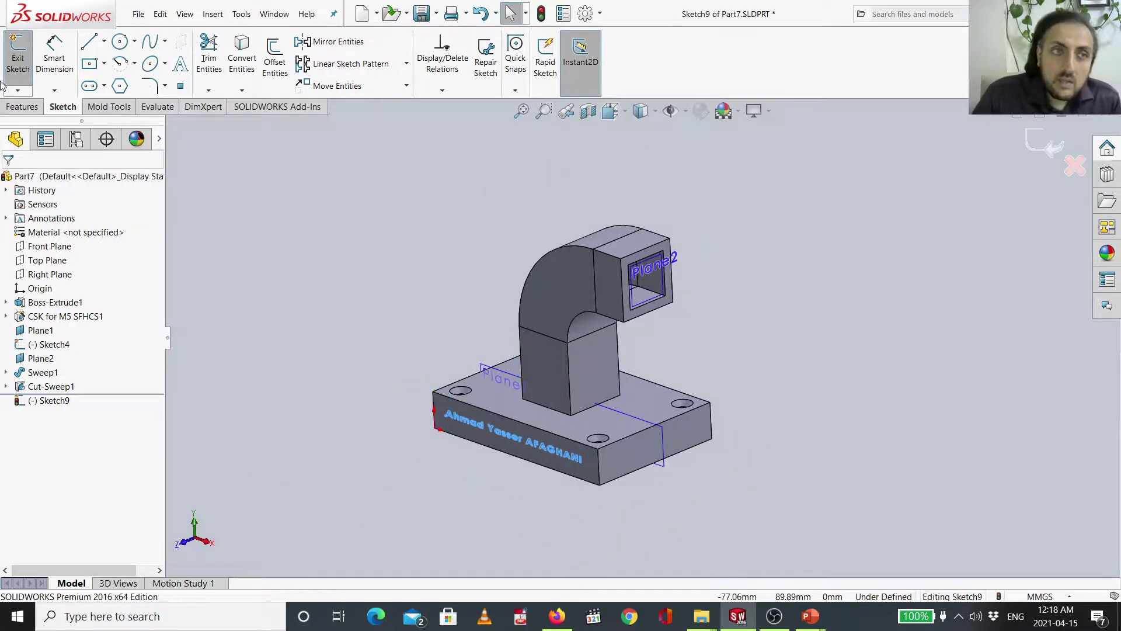
click(22, 106)
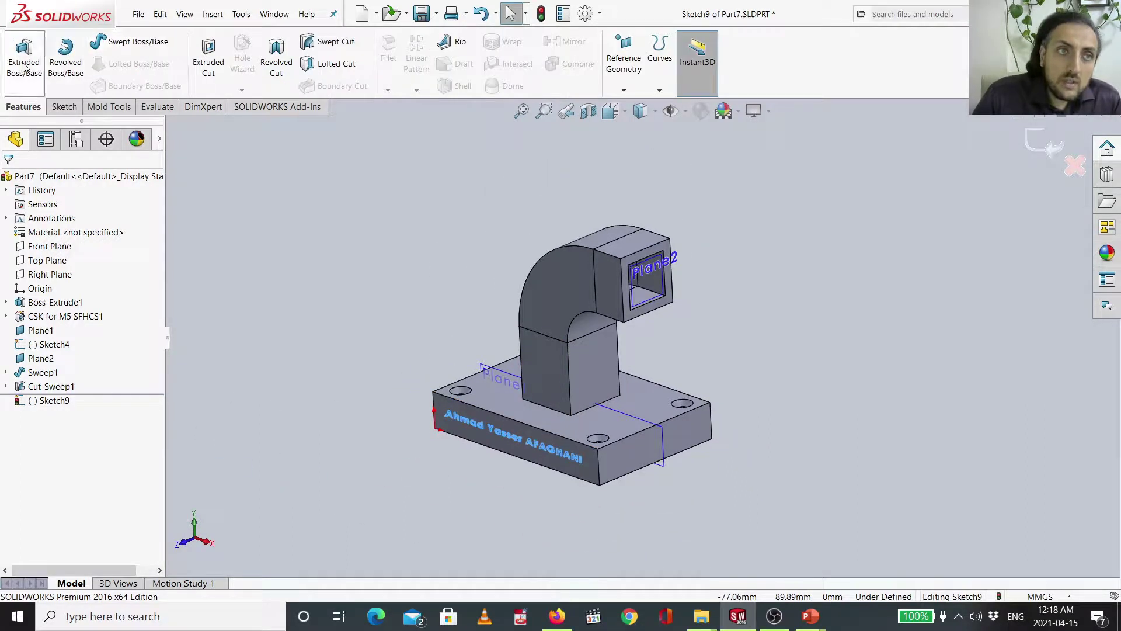
click(216, 64)
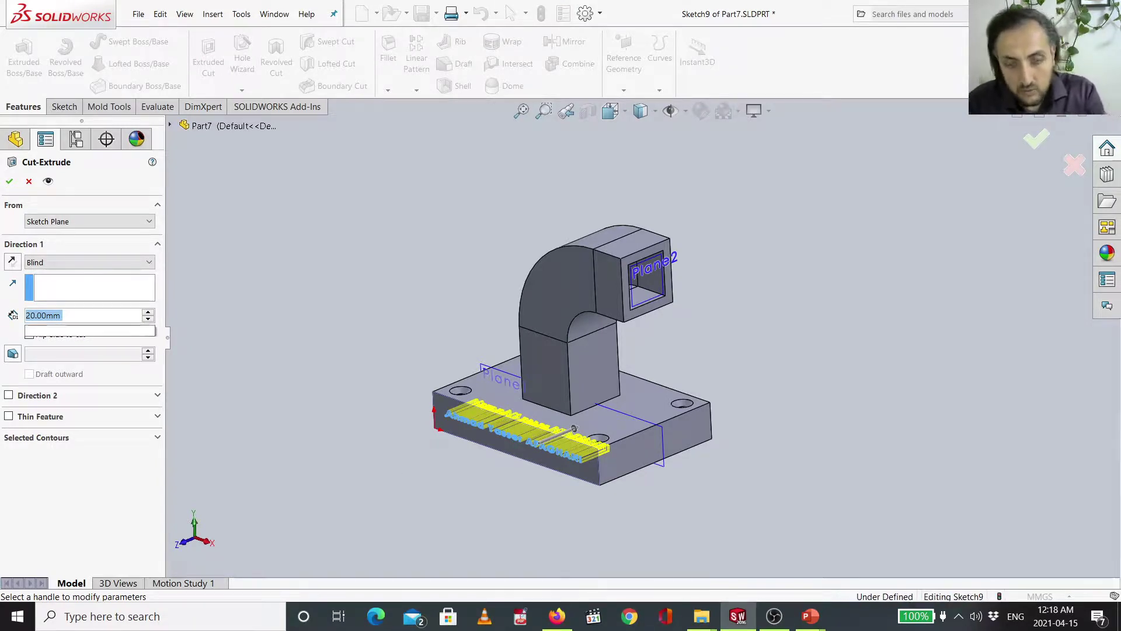
text(5)
key(Return)
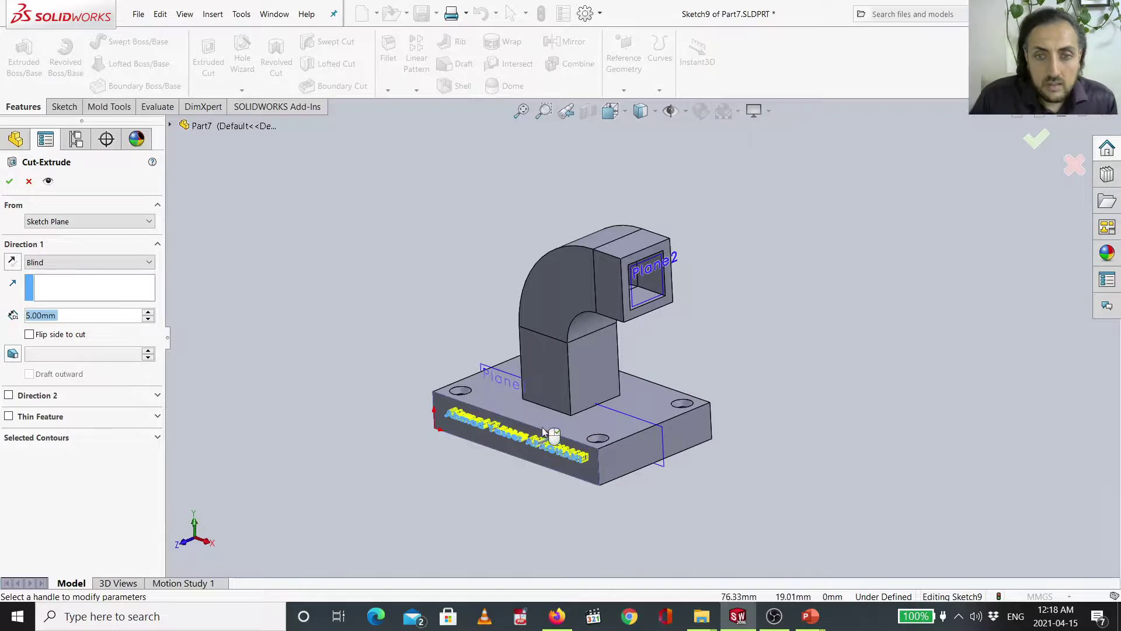
click(1028, 145)
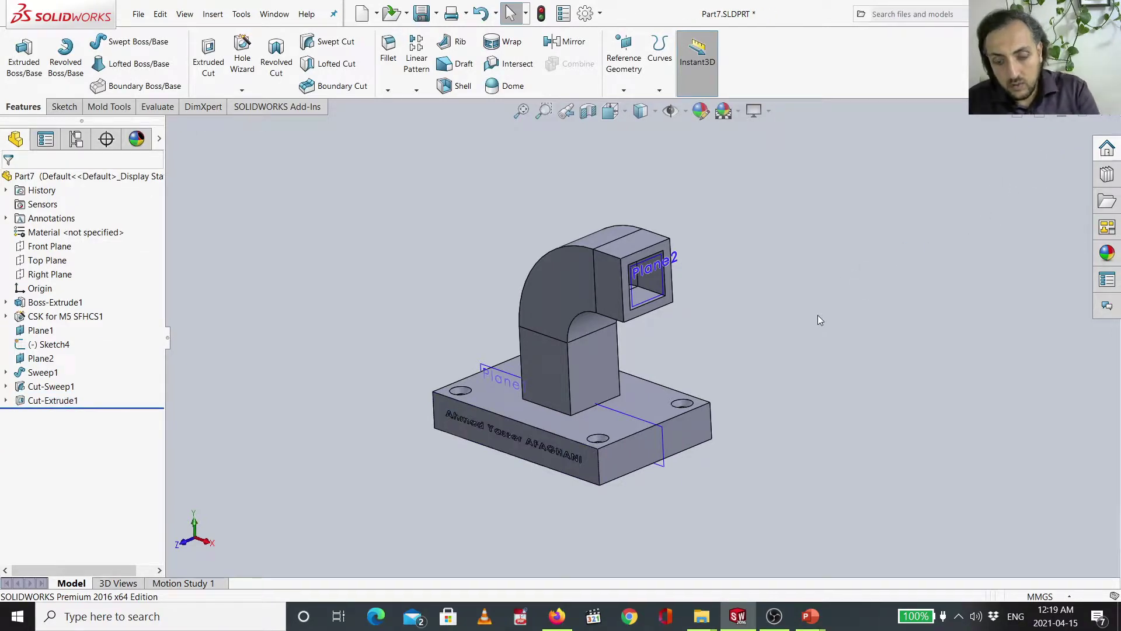
Inspect the engraved part in front and isometric views with hidden lines visible, and return it to the shaded display with edges
key(ctrl+7)
key(ctrl+1)
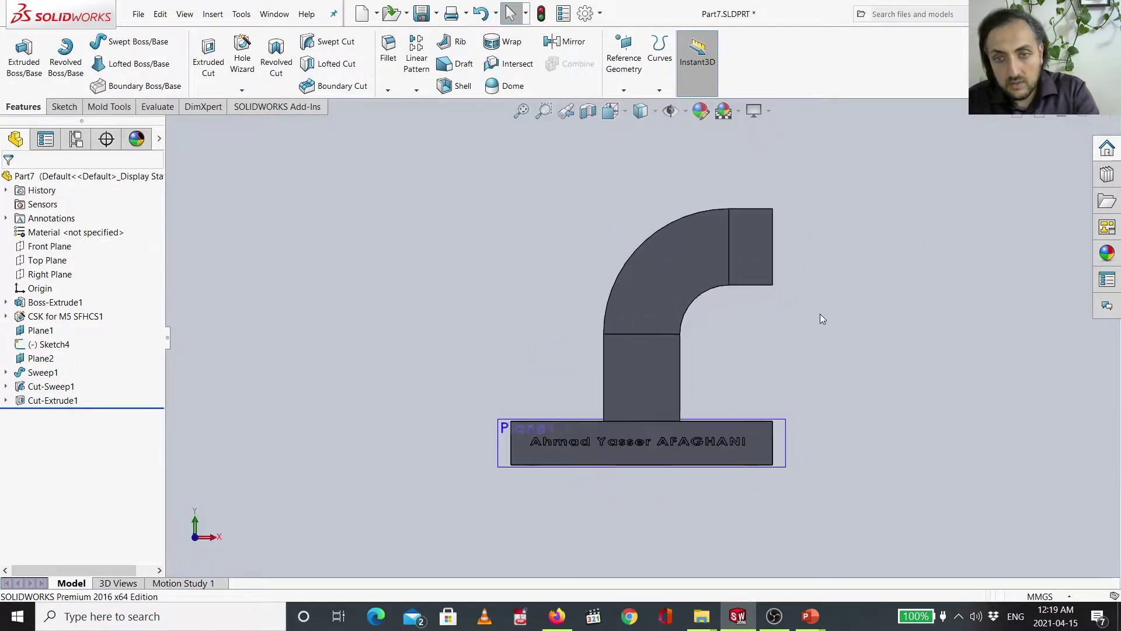
key(ctrl+7)
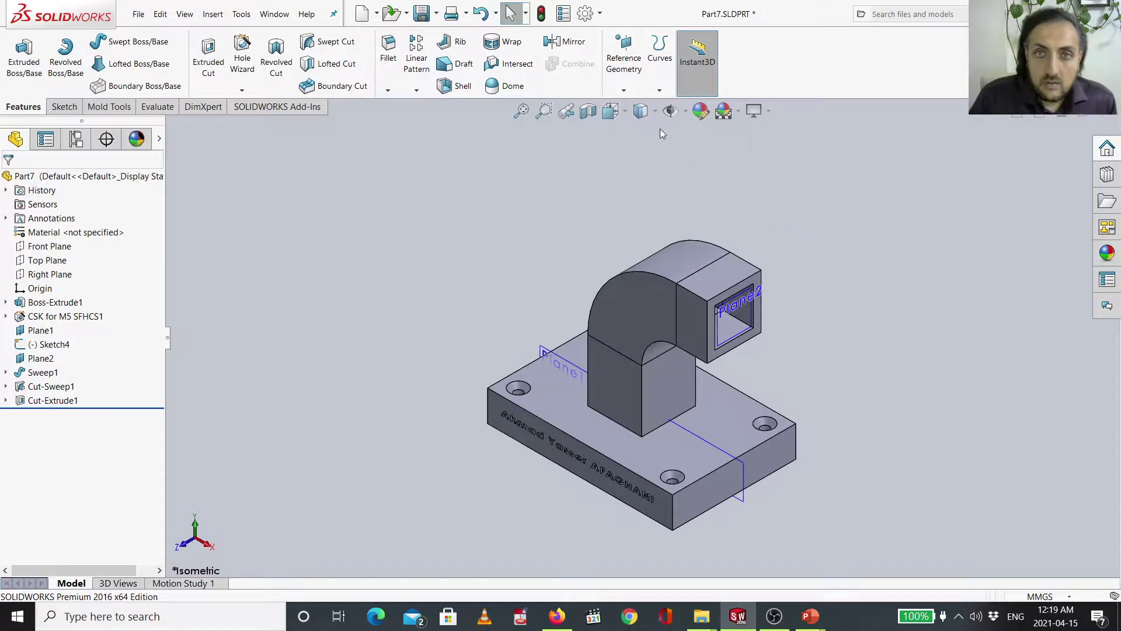
click(642, 112)
click(642, 181)
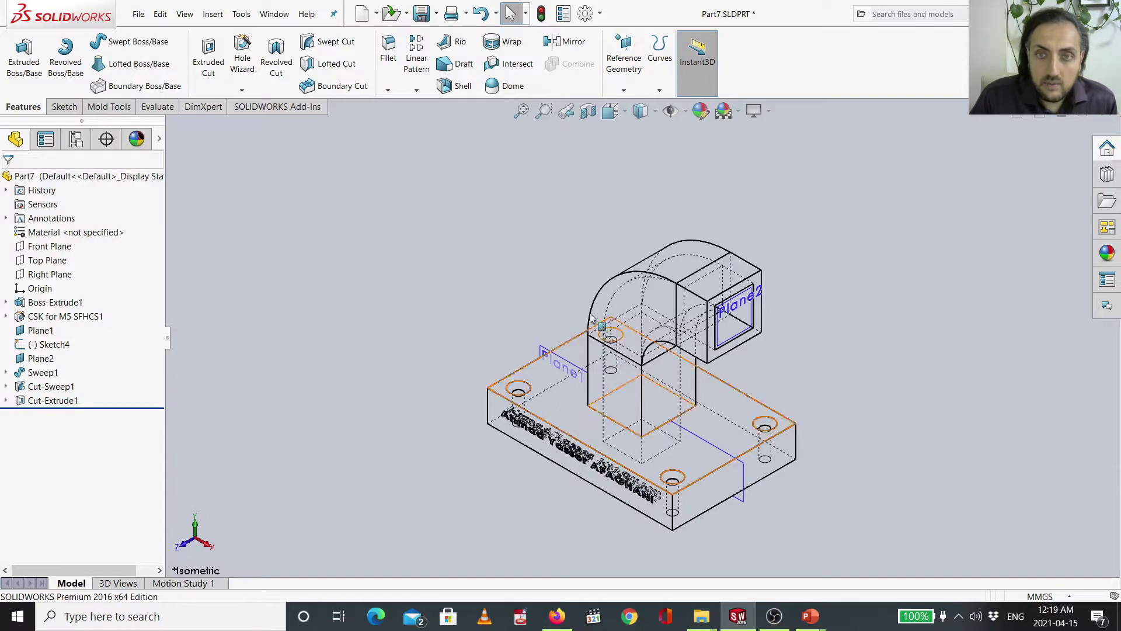
click(642, 112)
click(646, 139)
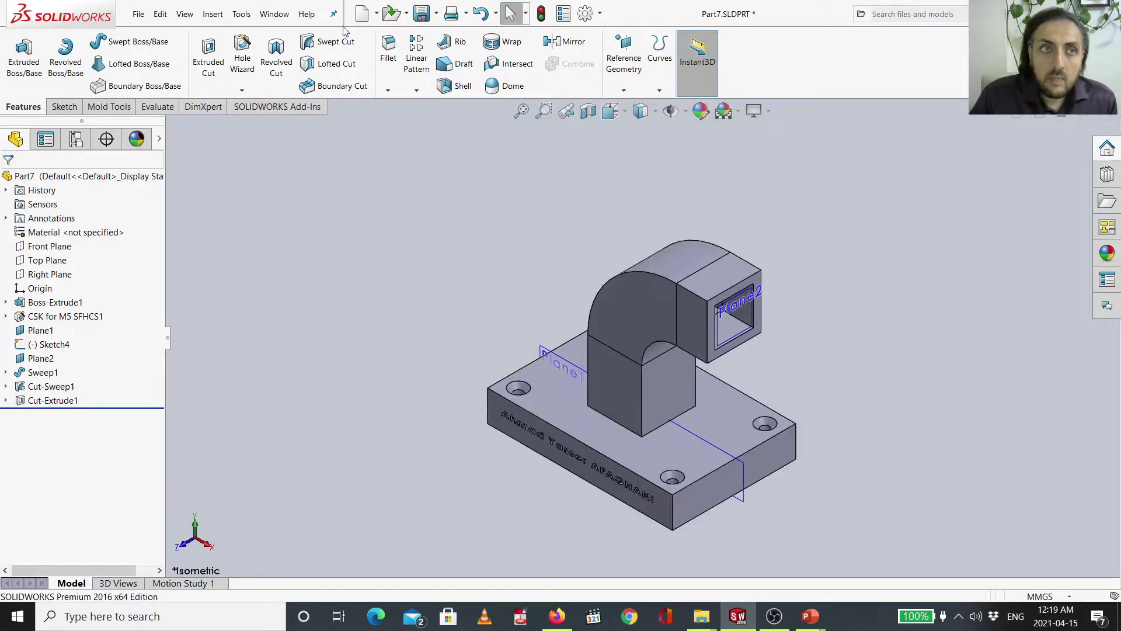
Close the part and switch to the presentation, advancing from the Training Models slide to the End of Lecture 5 slide
click(138, 14)
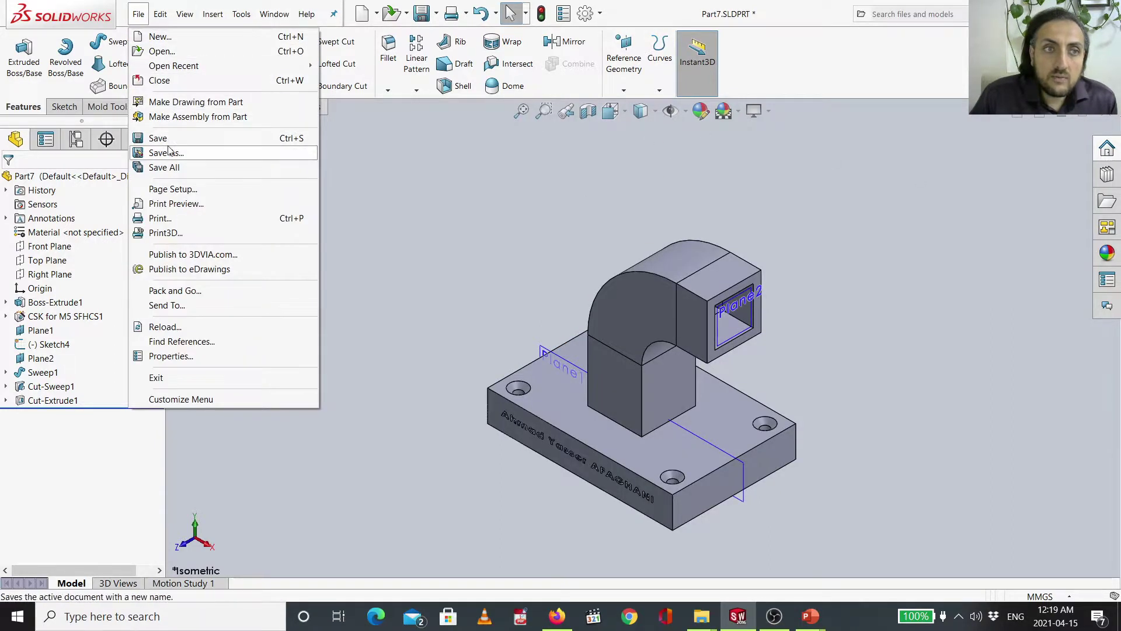
click(160, 81)
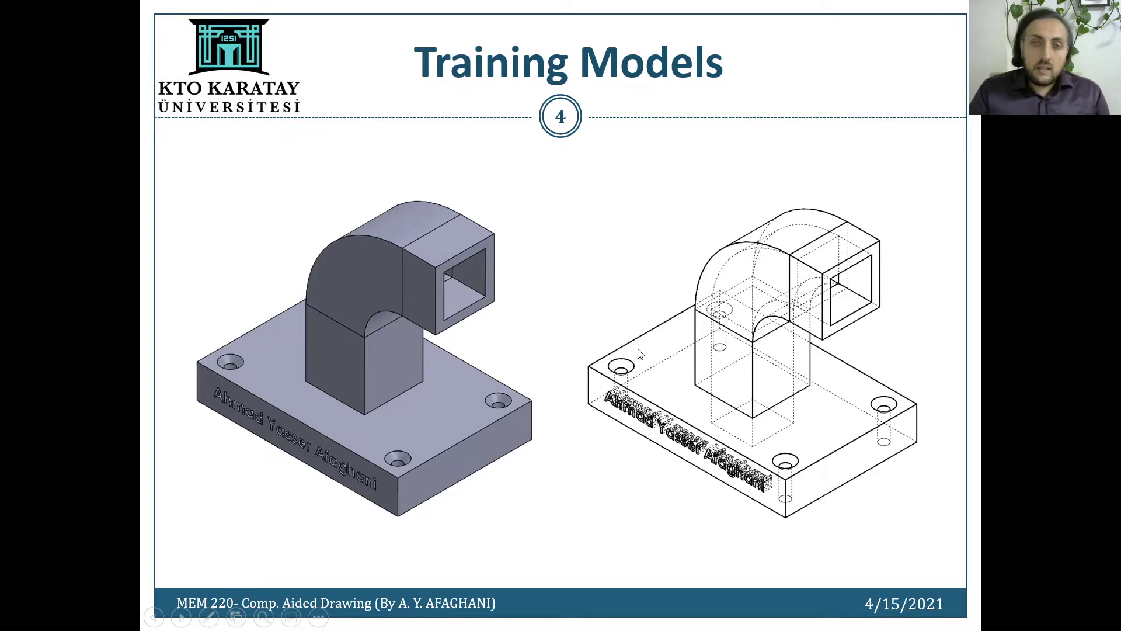
key(Right)
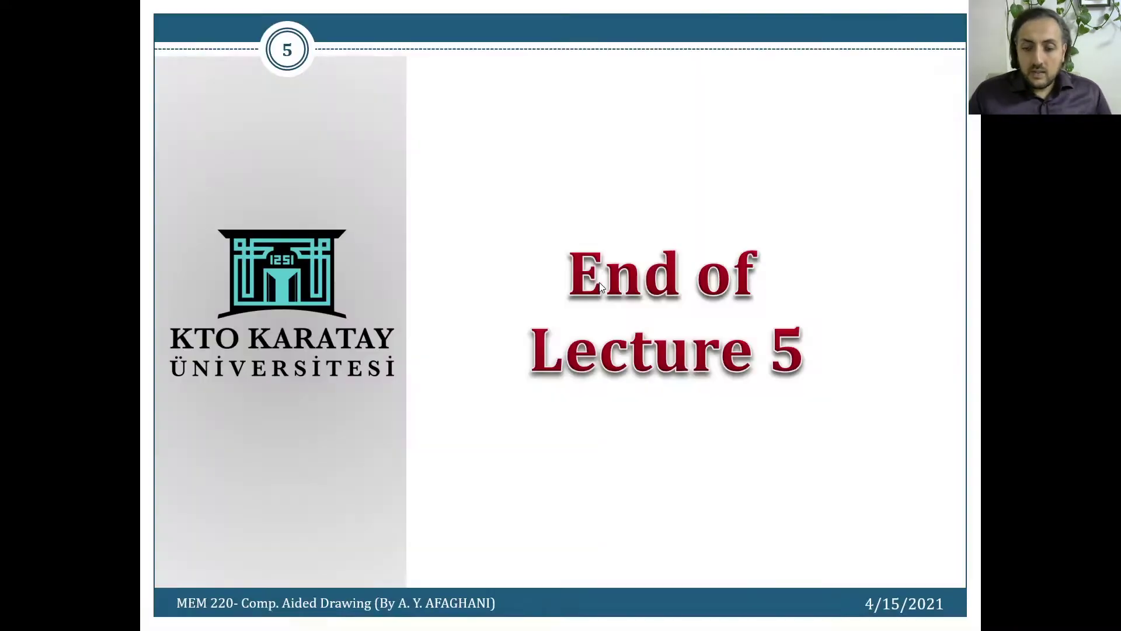